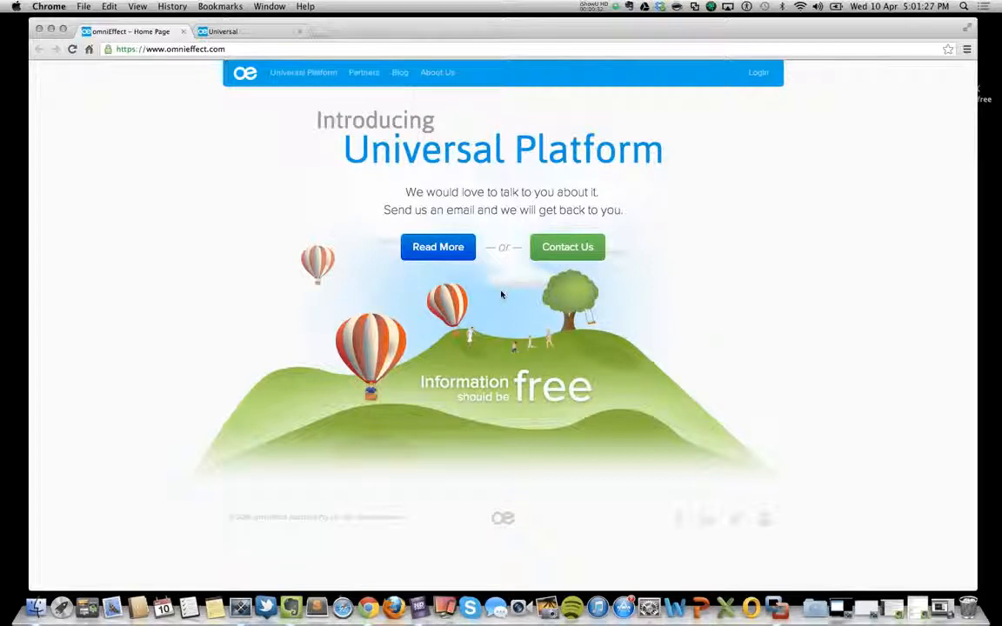
Open programmableweb.com in a new browser tab and go to its API directory.
click(322, 35)
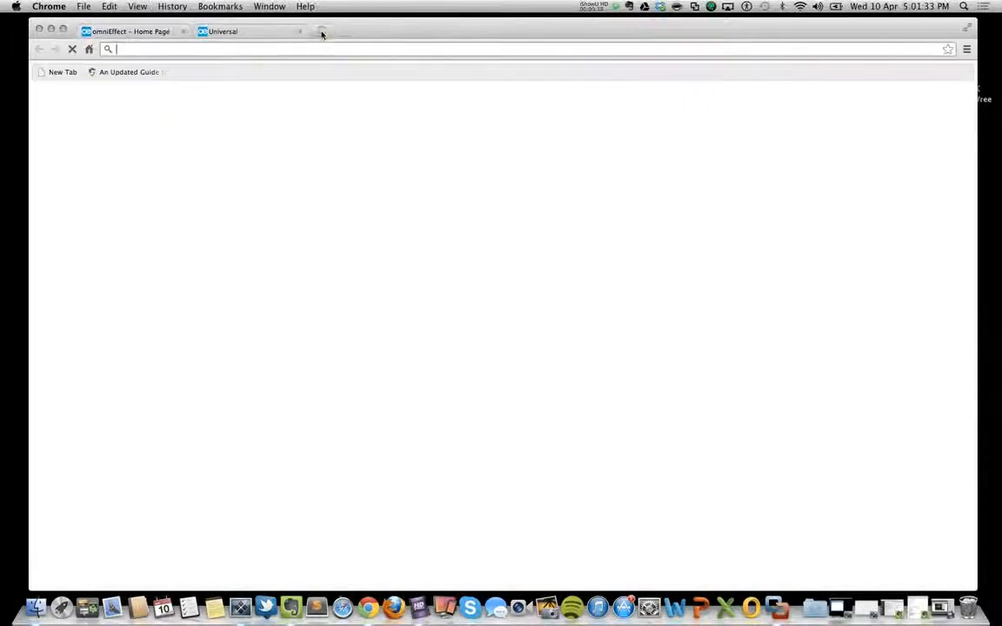
text(programmableweb.com)
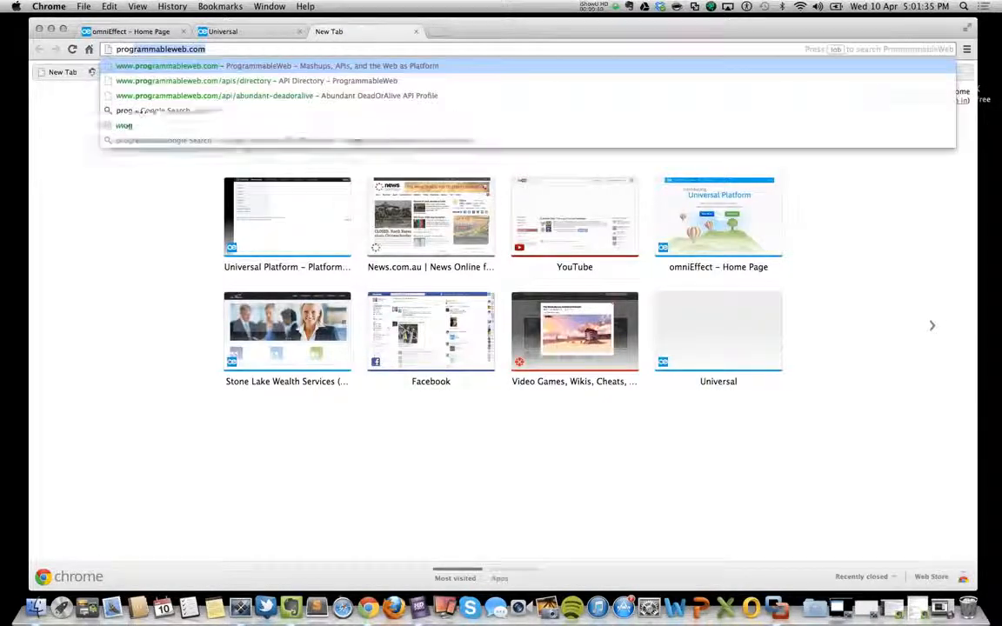
key(Return)
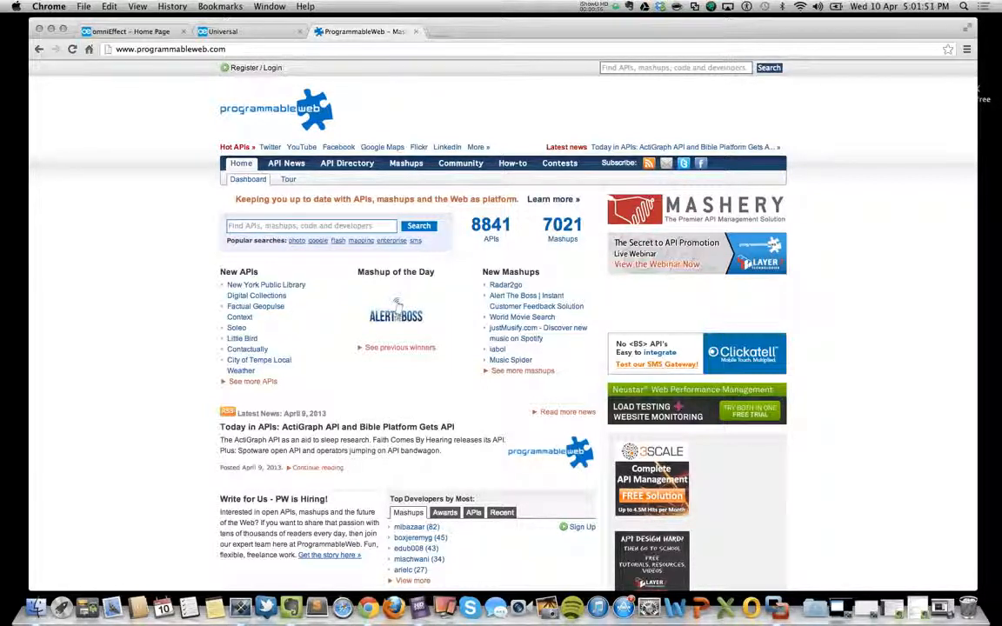
click(484, 243)
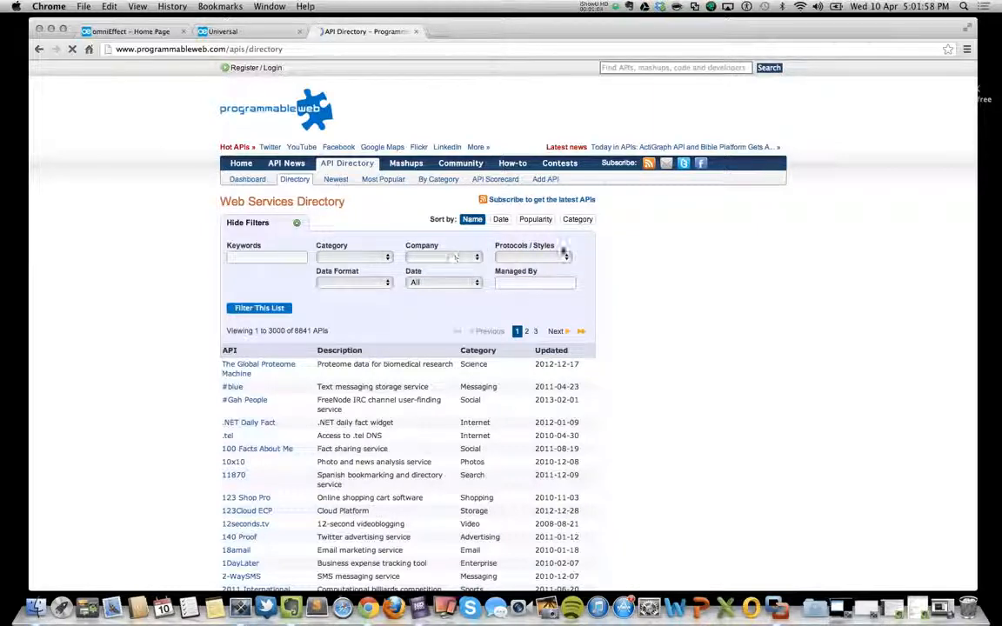
Filter the API directory by the SOAP protocol and the keyword "Dead".
click(561, 255)
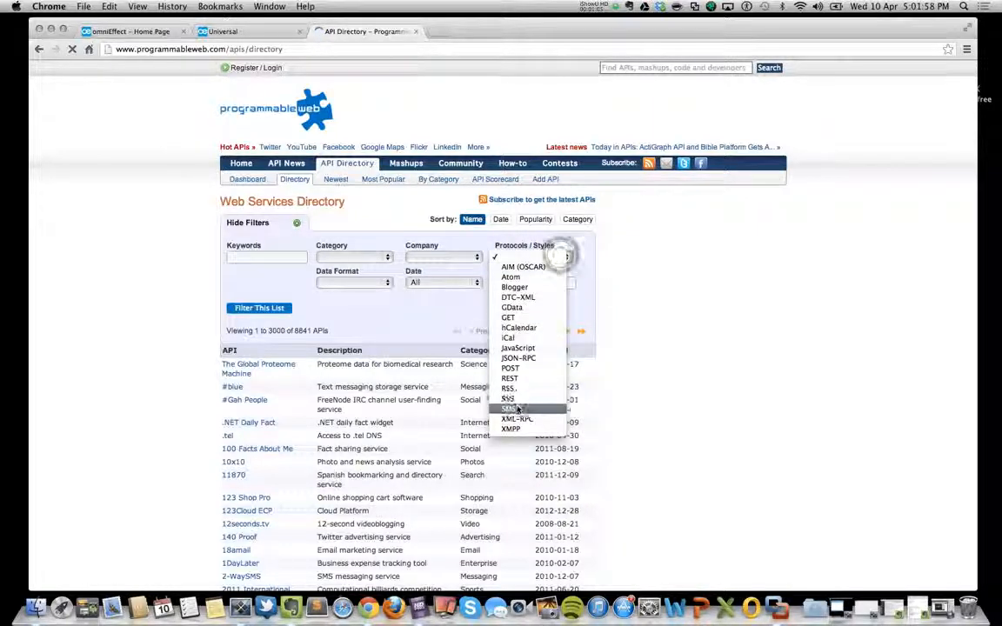
click(517, 409)
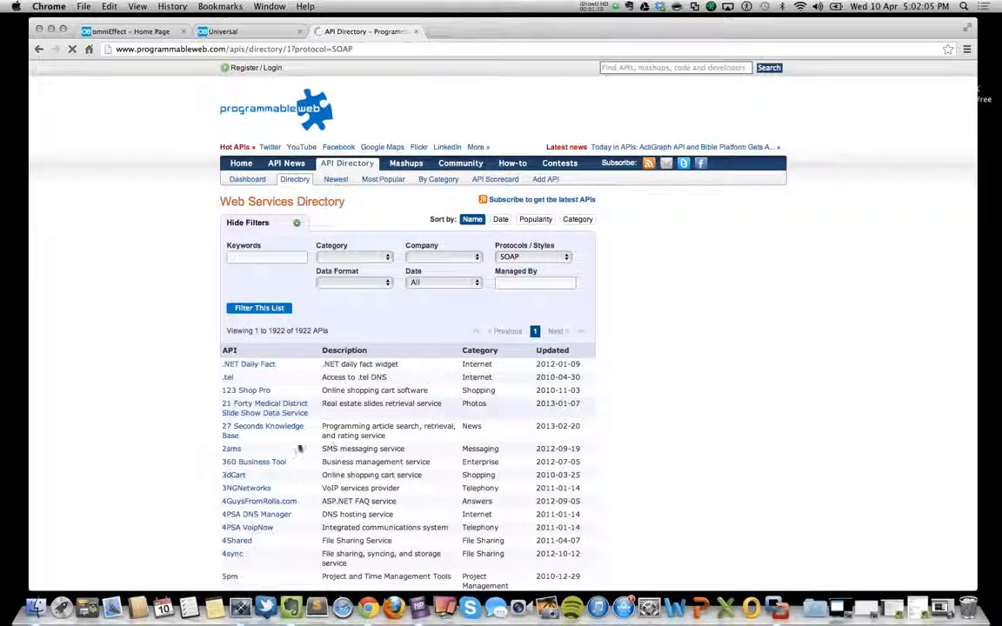
click(257, 257)
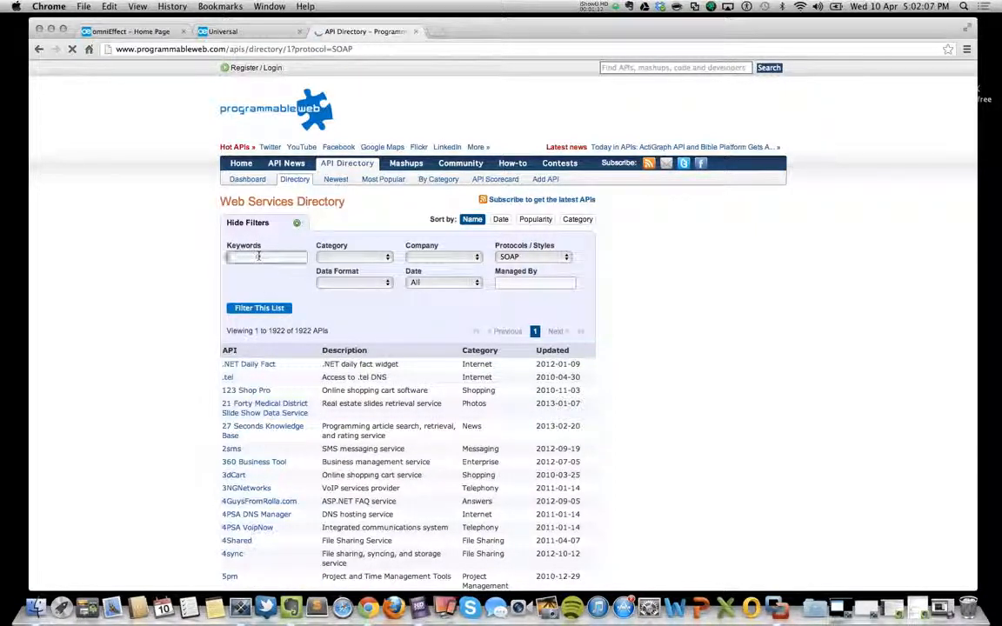
text(Dead)
key(Return)
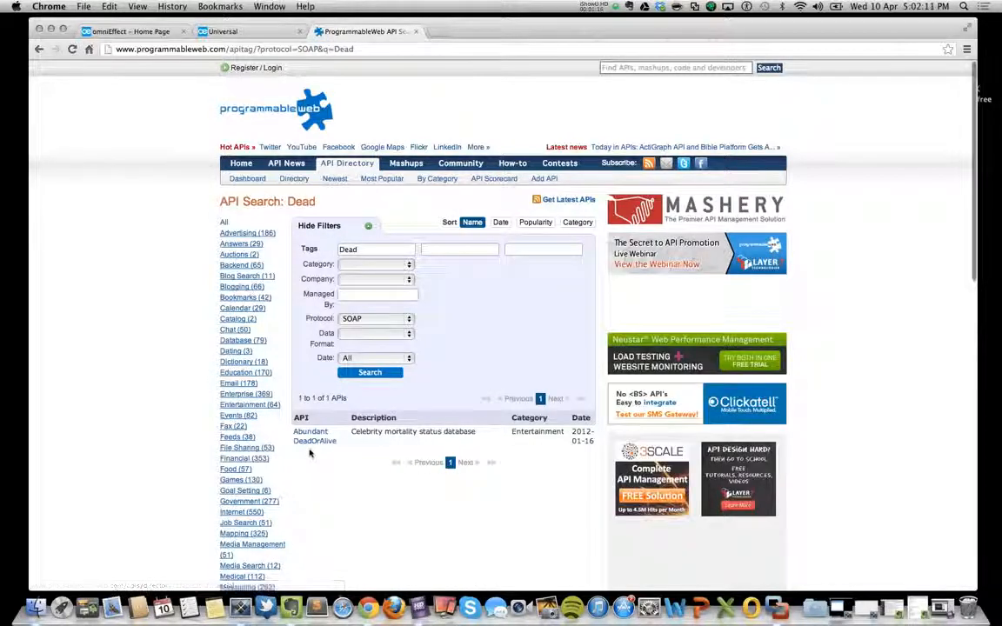
Open the WSDL document from the Abundant DeadOrAlive API profile and copy its full URL.
click(316, 441)
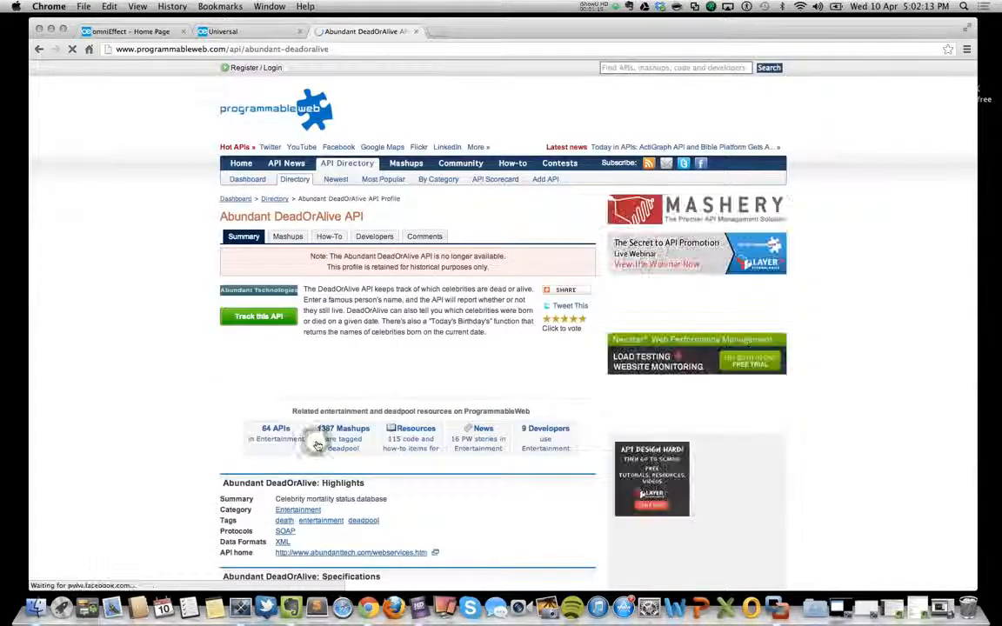
scroll(392, 379, down, 5)
scroll(392, 379, up, 2)
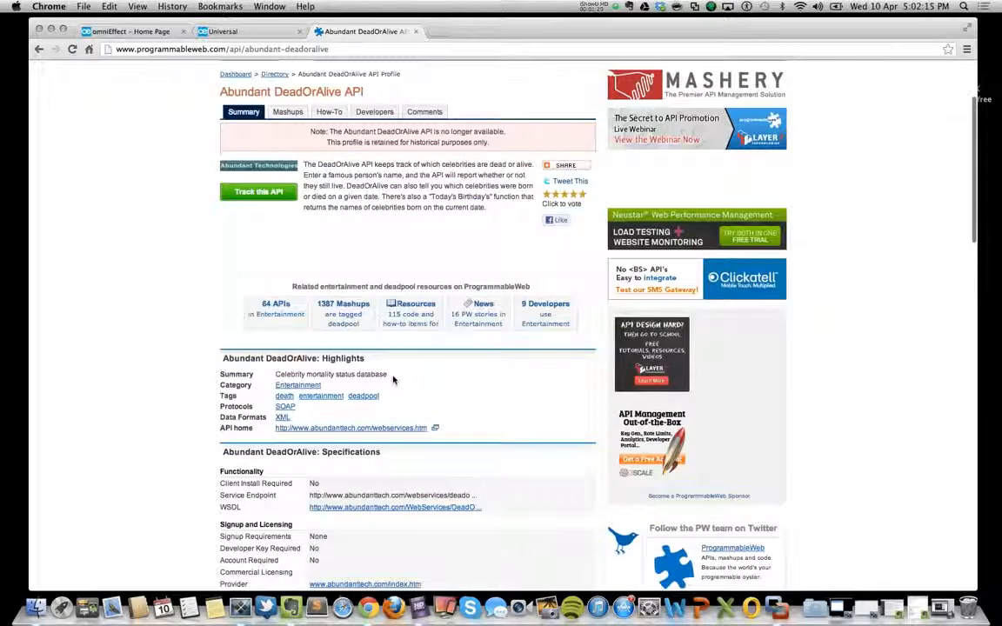
click(414, 511)
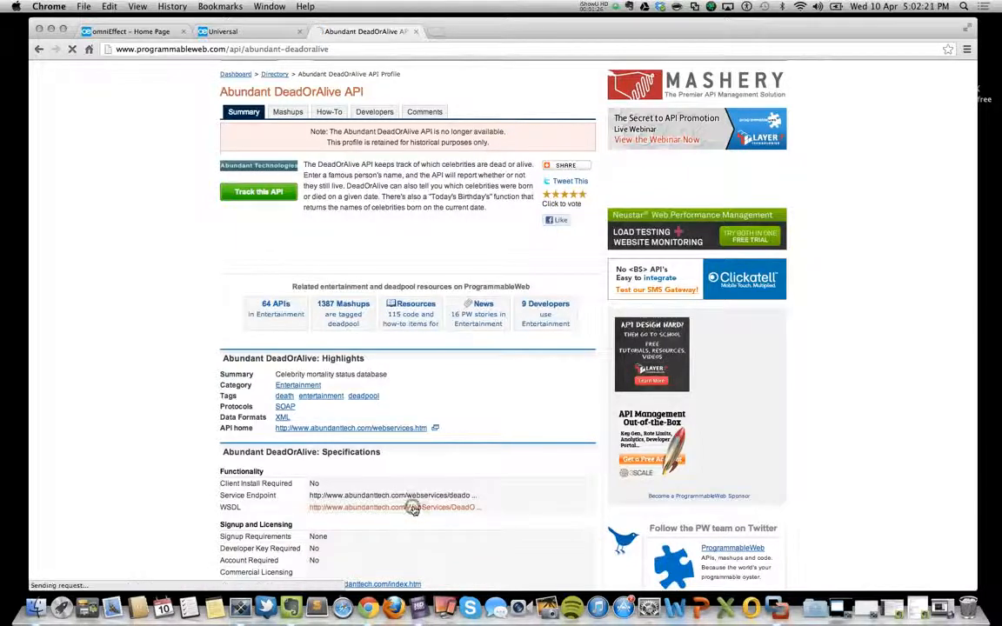
click(427, 50)
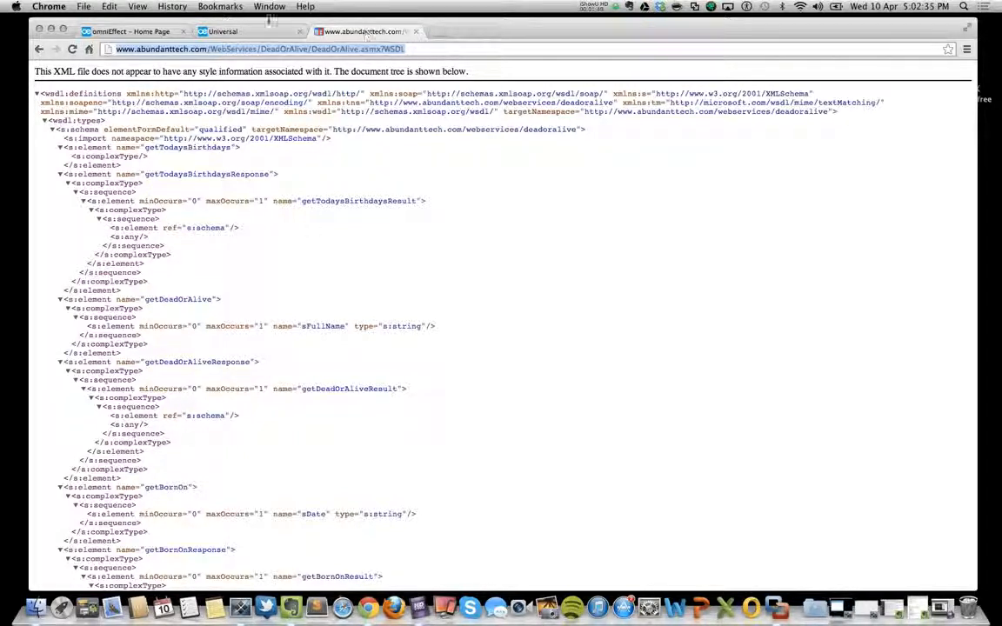
Log in to the Universal Platform with the prefilled credentials and open the Remote Calls definitions in Interface Manager.
click(259, 32)
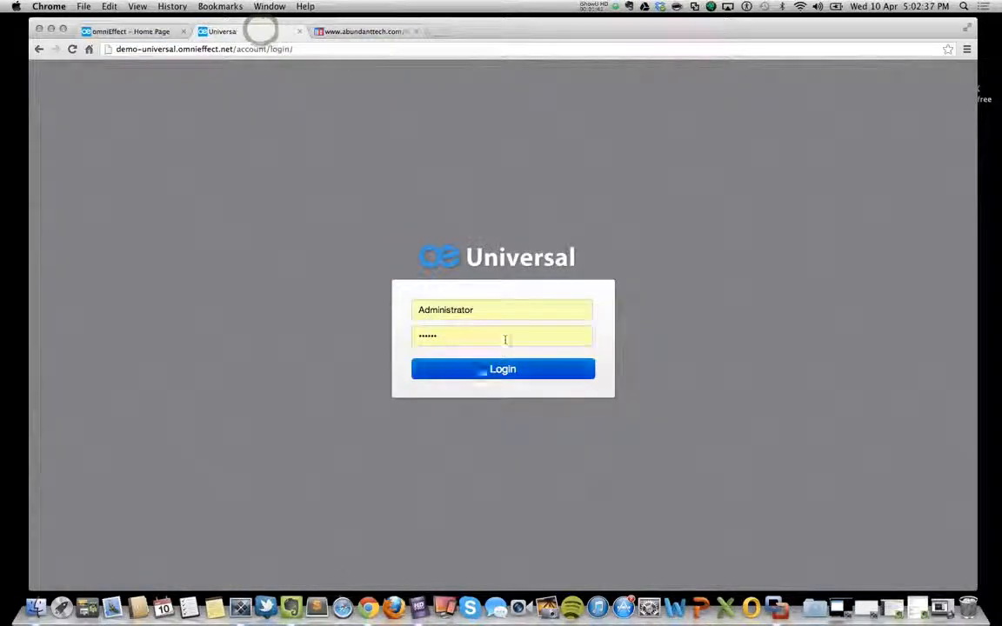
click(481, 371)
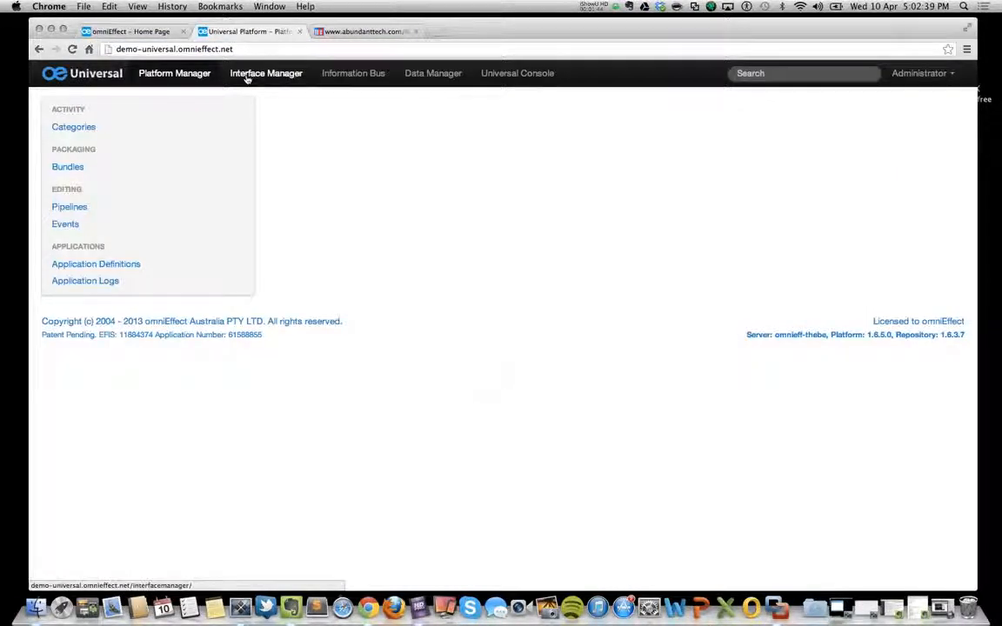
click(248, 77)
click(106, 184)
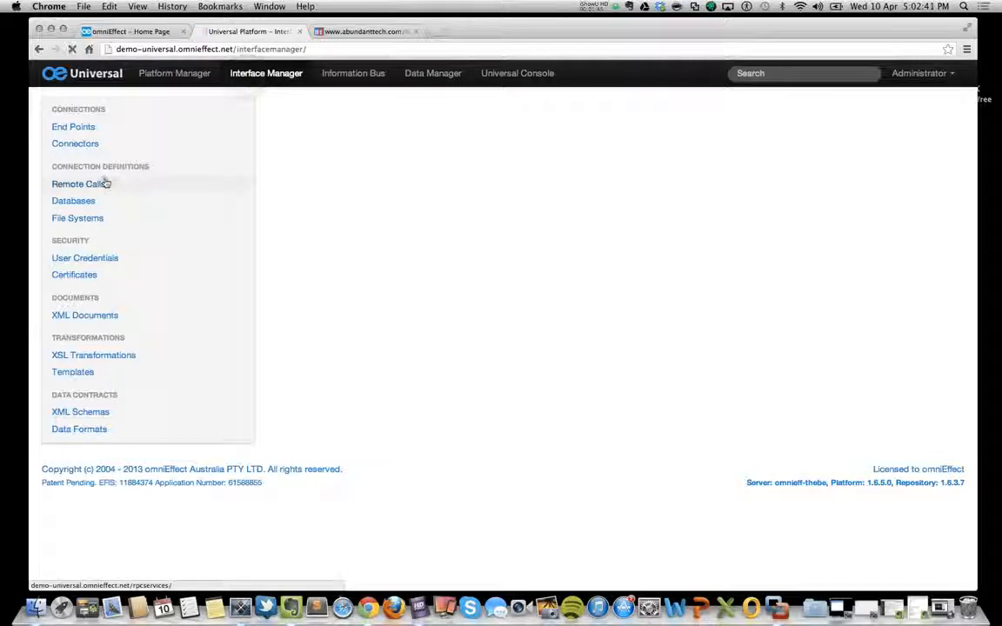
Add a SOAP-RPC Service remote call named "Dead People" and save it.
click(335, 110)
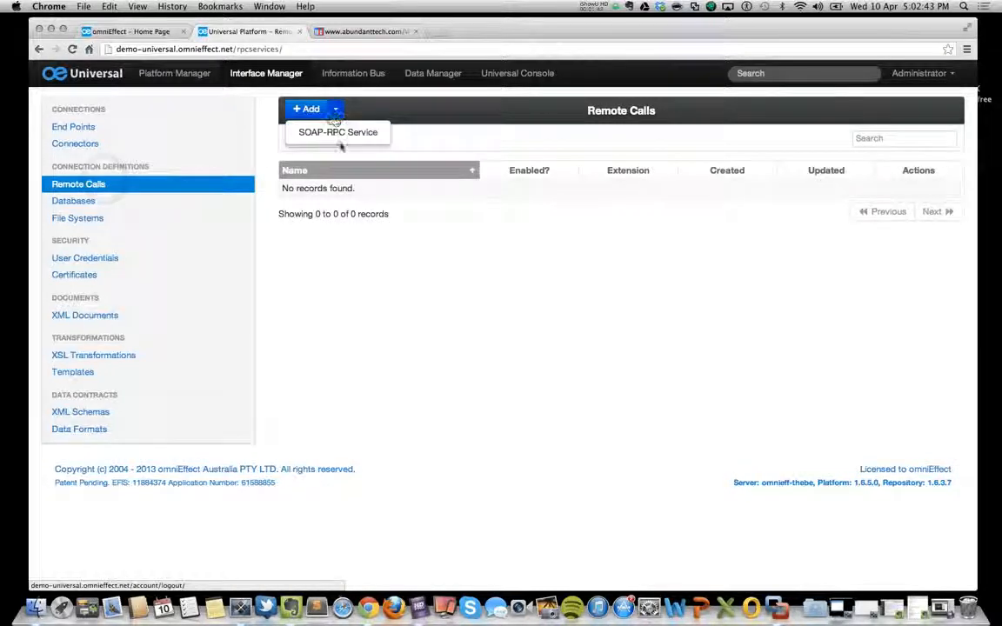
click(336, 120)
click(335, 122)
click(339, 132)
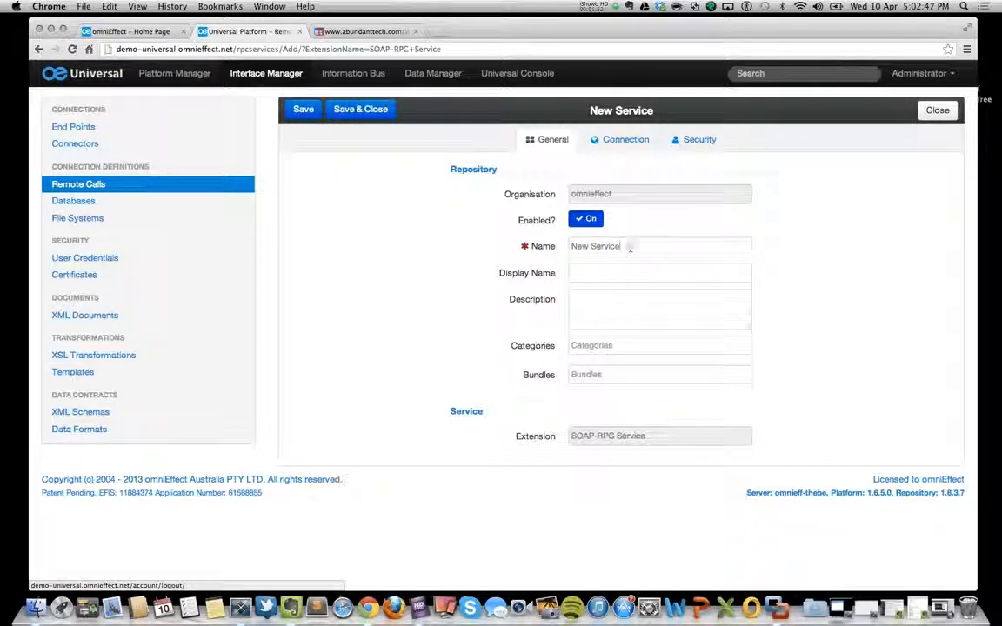
triple_click(629, 248)
text(Dea)
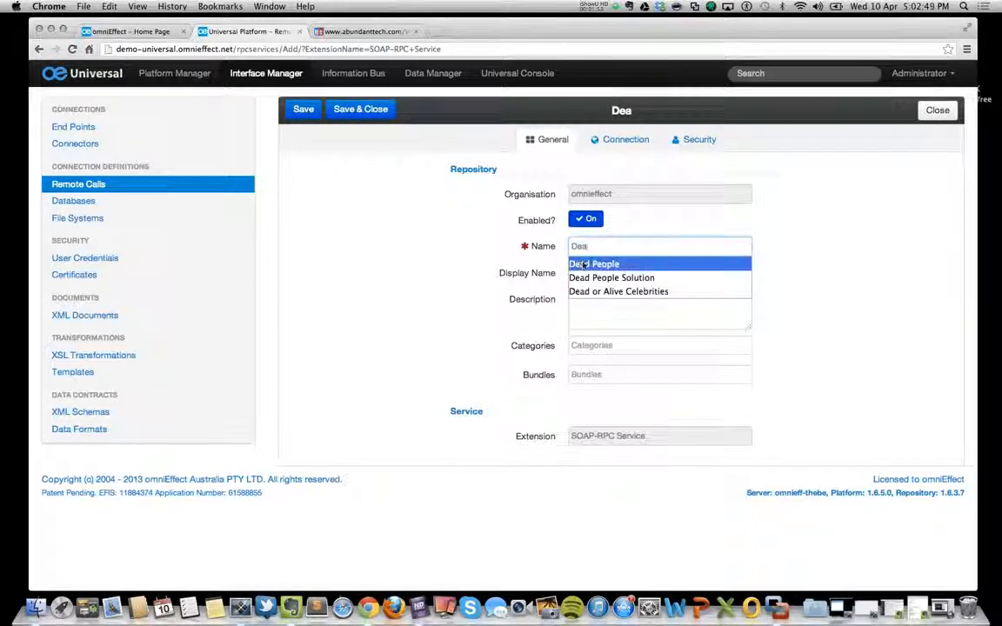
click(581, 264)
click(306, 112)
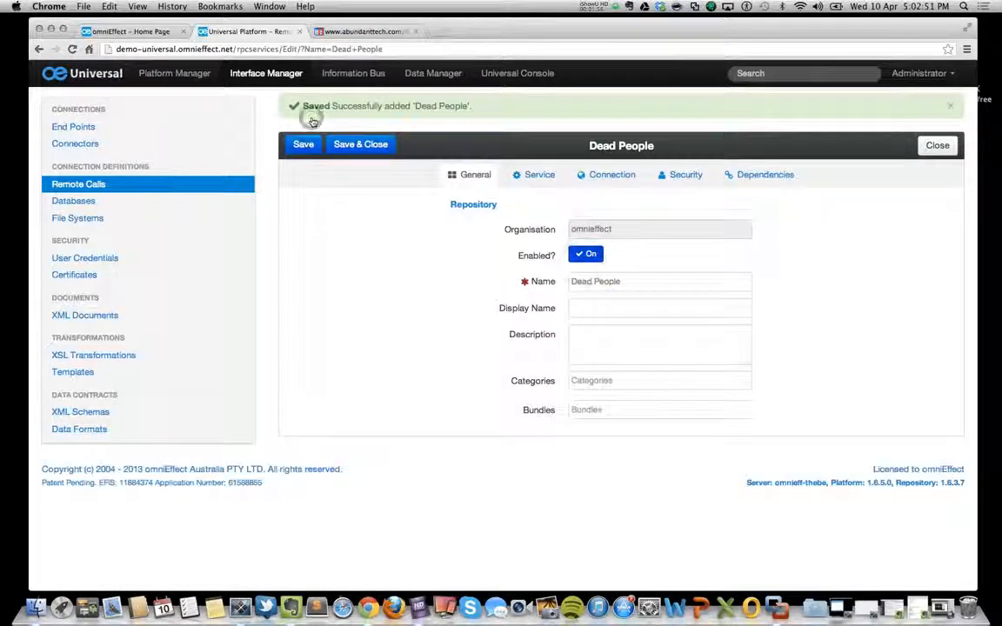
click(525, 175)
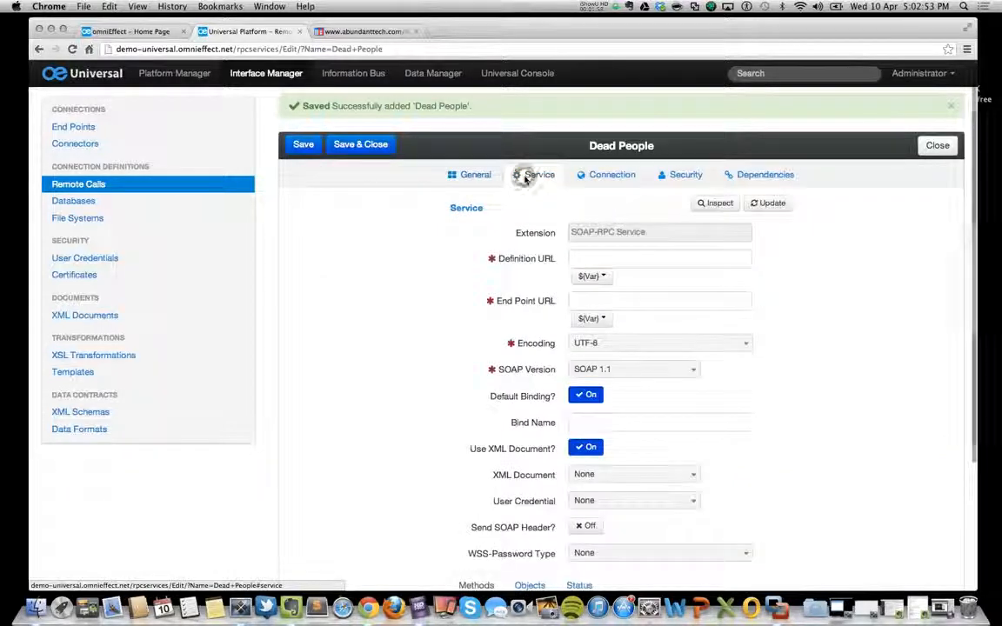
click(620, 257)
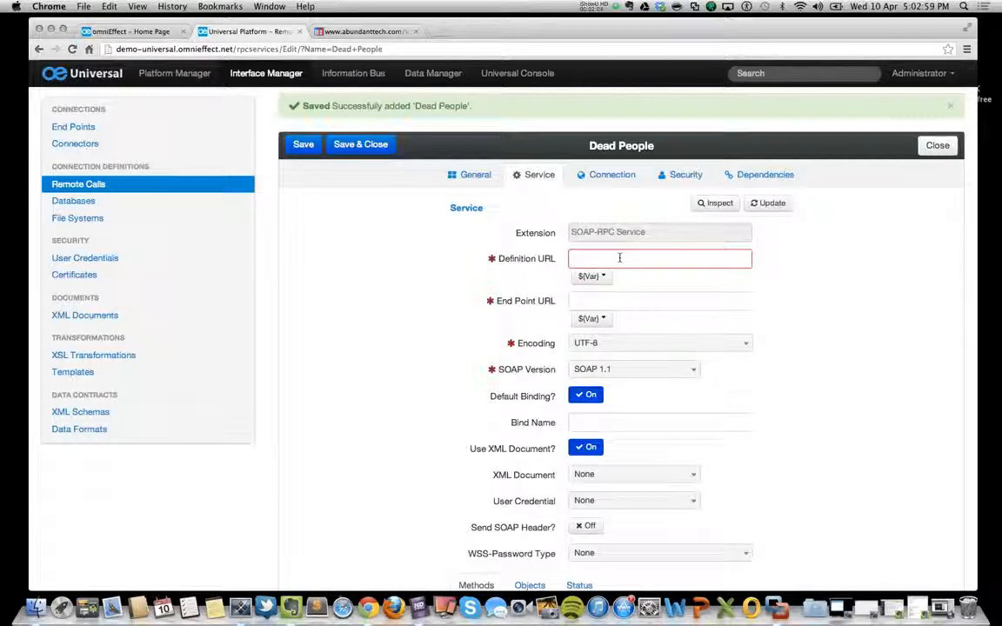
text(http://www.abundanttech.com/WebServices/DeadOrAlive/DeadOrAlive.asmx?WSDL)
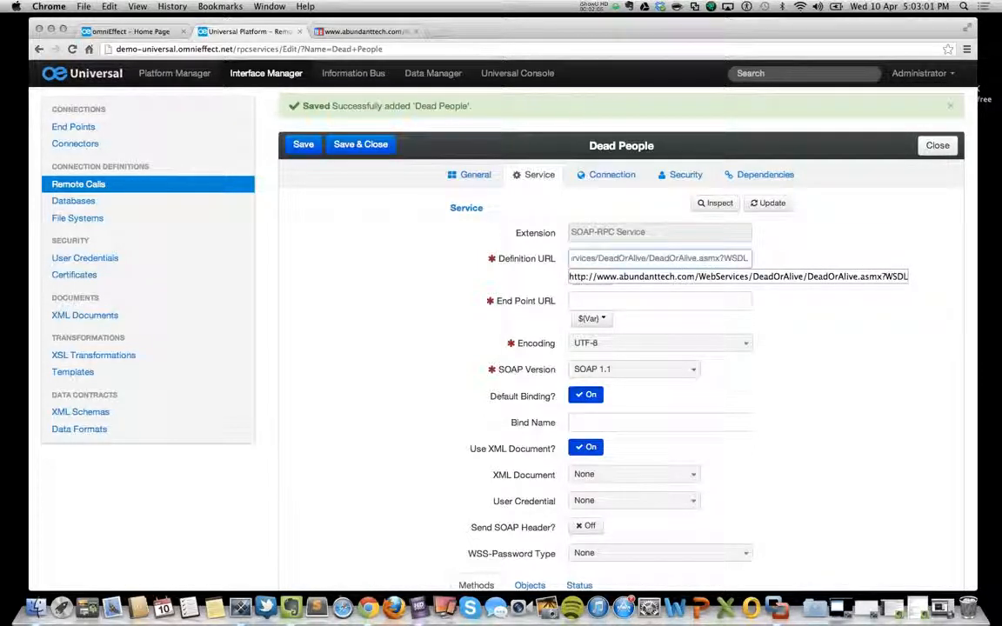
click(825, 227)
click(775, 204)
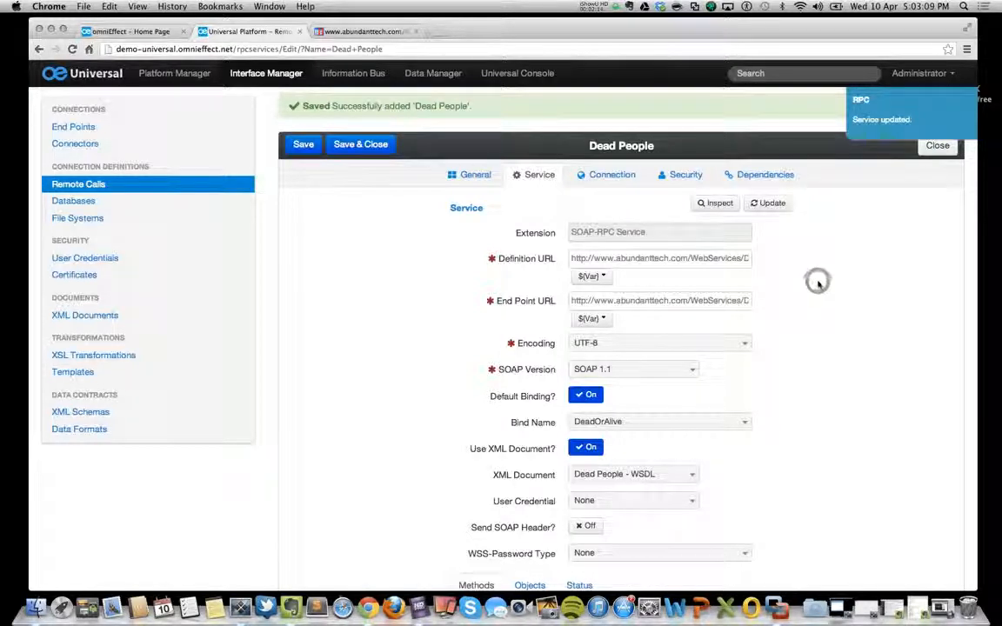
Turn off Use XML Document for the service and set its XML Document to None.
scroll(818, 283, down, 5)
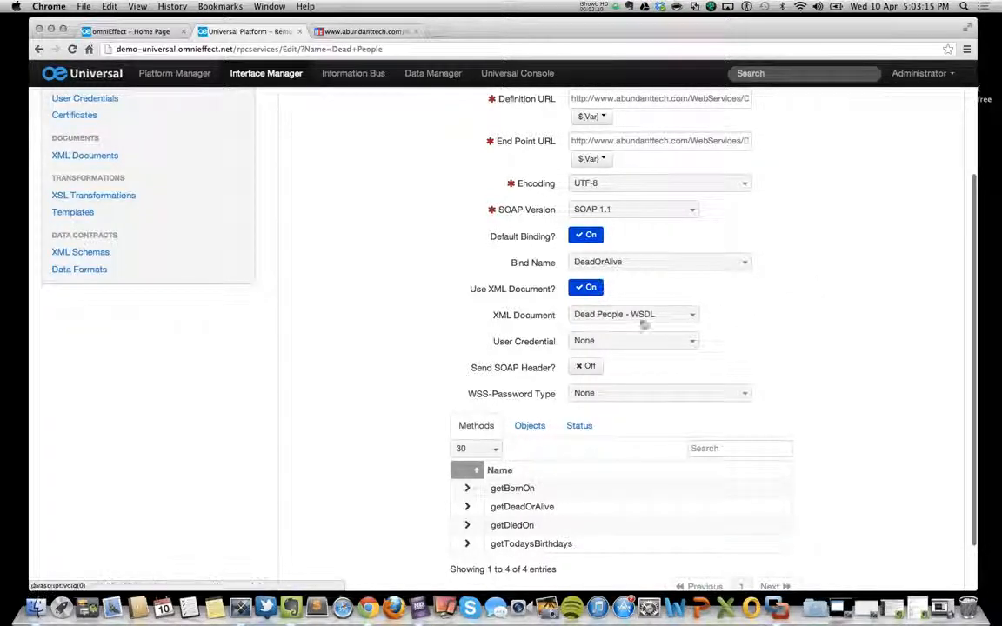
click(587, 291)
click(600, 318)
click(590, 350)
Check the parameters of the getTodaysBirthdays method, and save and close the Dead People service.
scroll(376, 328, down, 2)
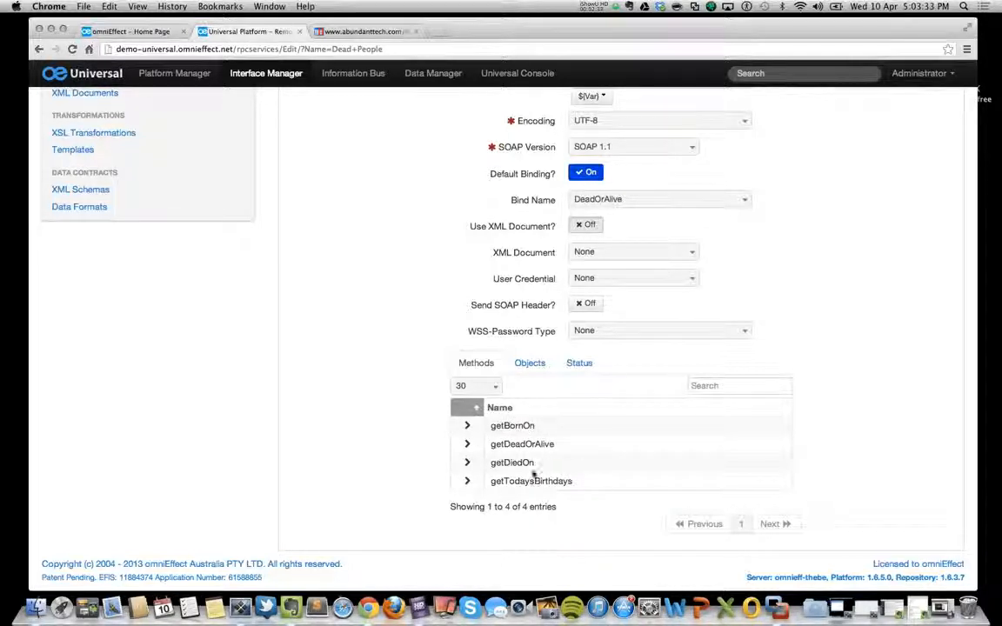
click(467, 481)
scroll(382, 470, down, 2)
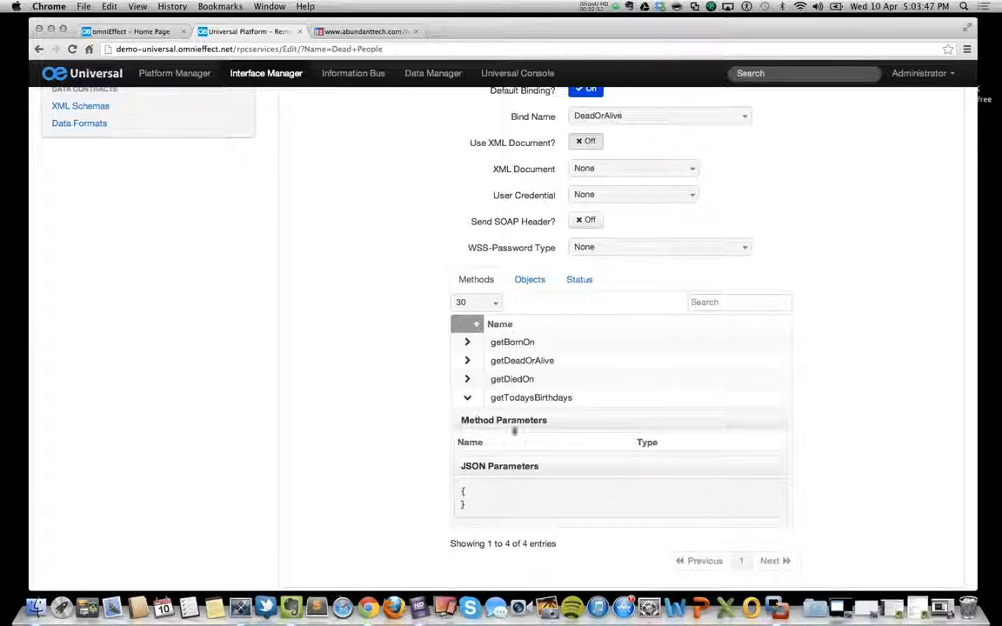
double_click(572, 399)
key(super+c)
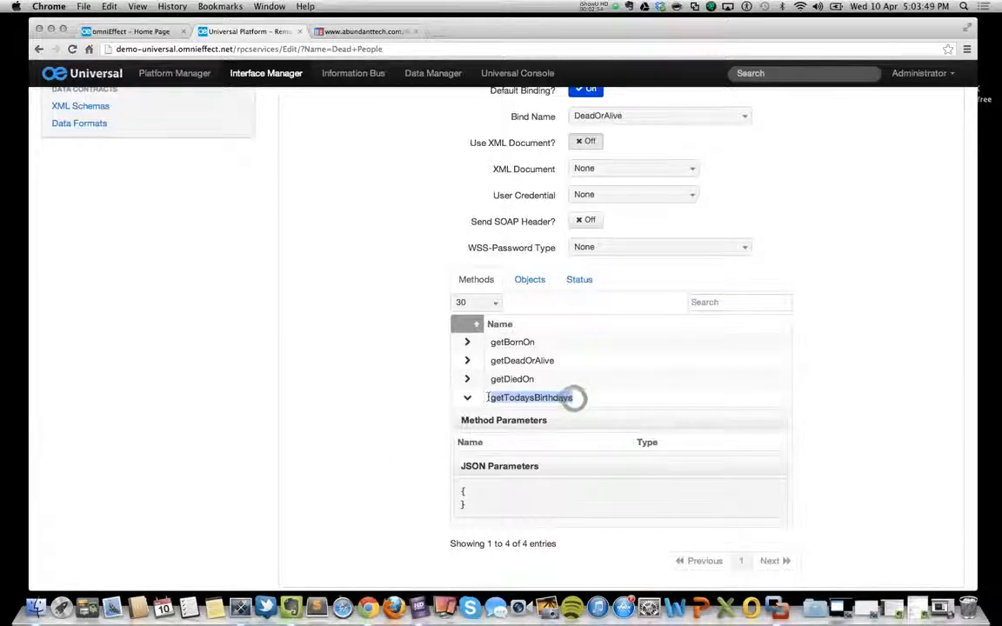
click(384, 352)
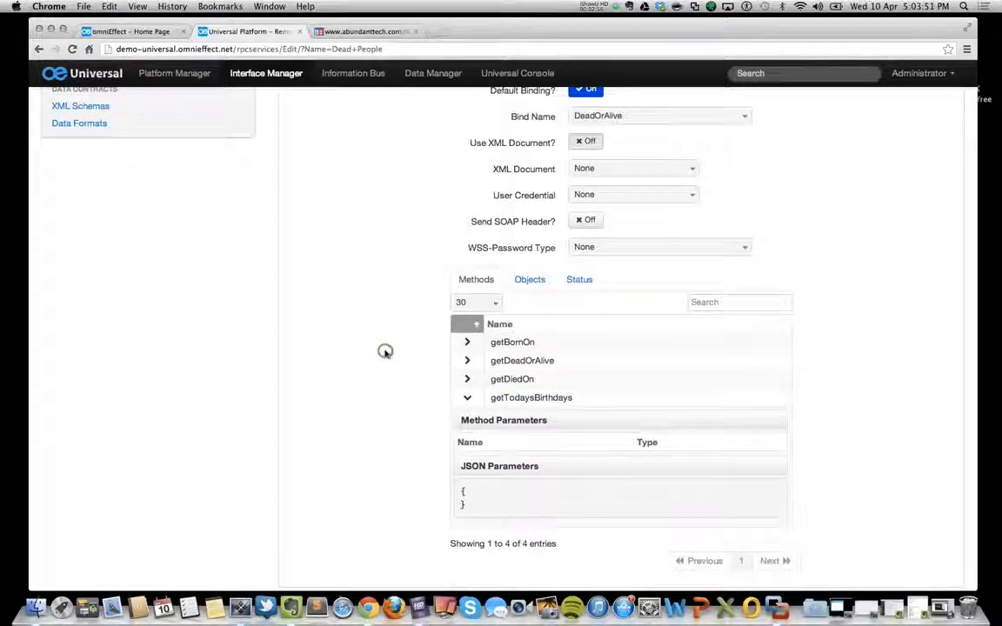
scroll(385, 353, up, 5)
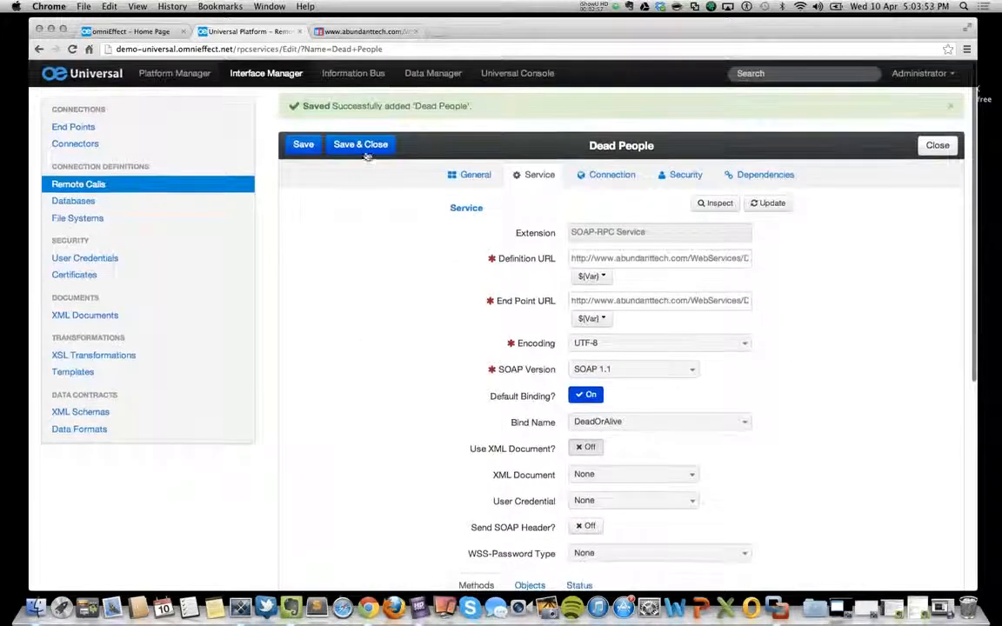
click(356, 143)
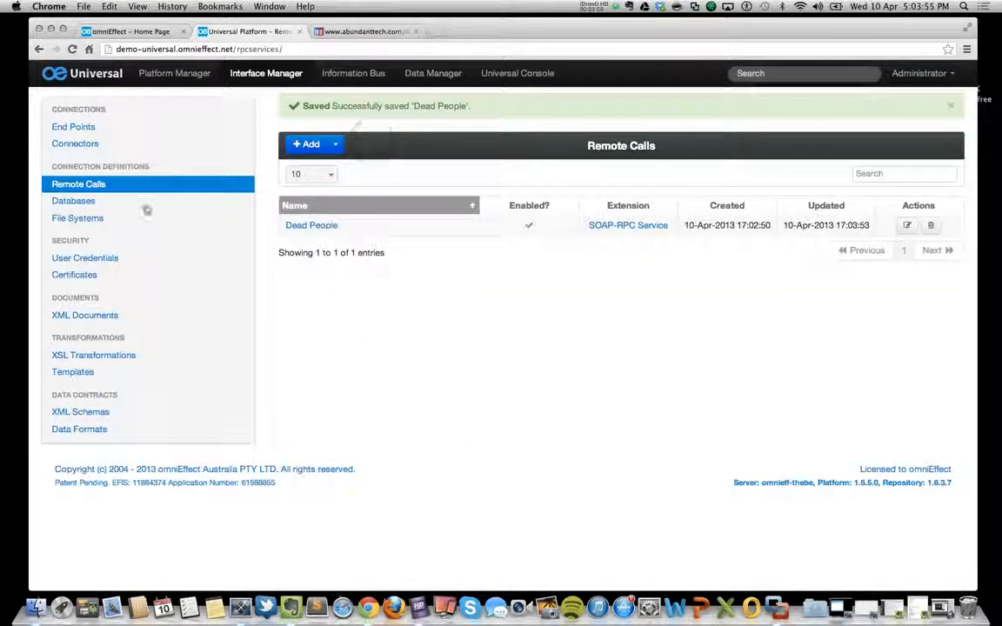
Create and save a pipeline named "Dead People" in Platform Manager, and open its editor.
click(150, 76)
click(77, 205)
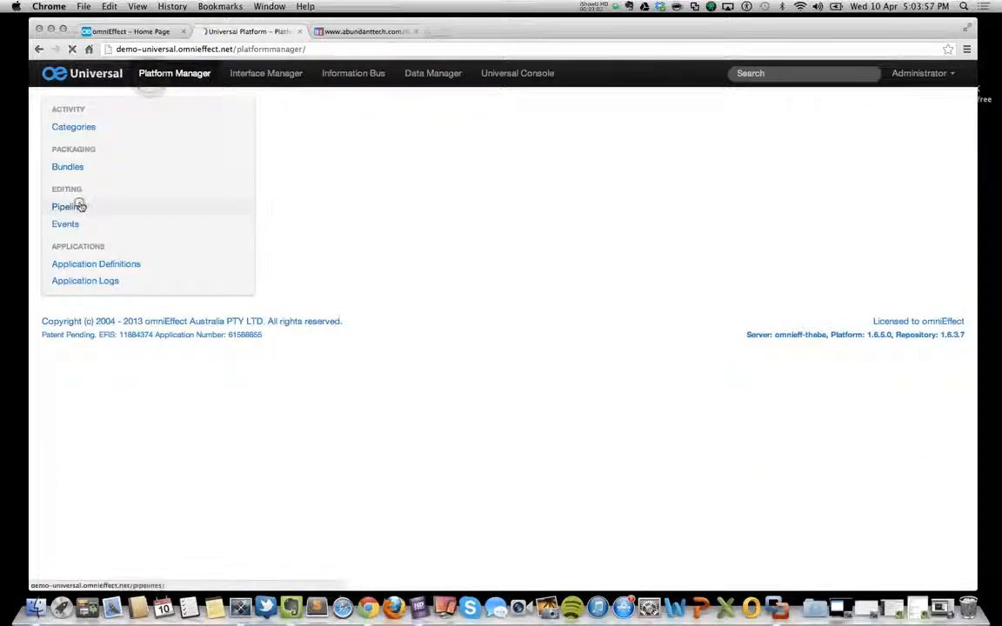
click(309, 109)
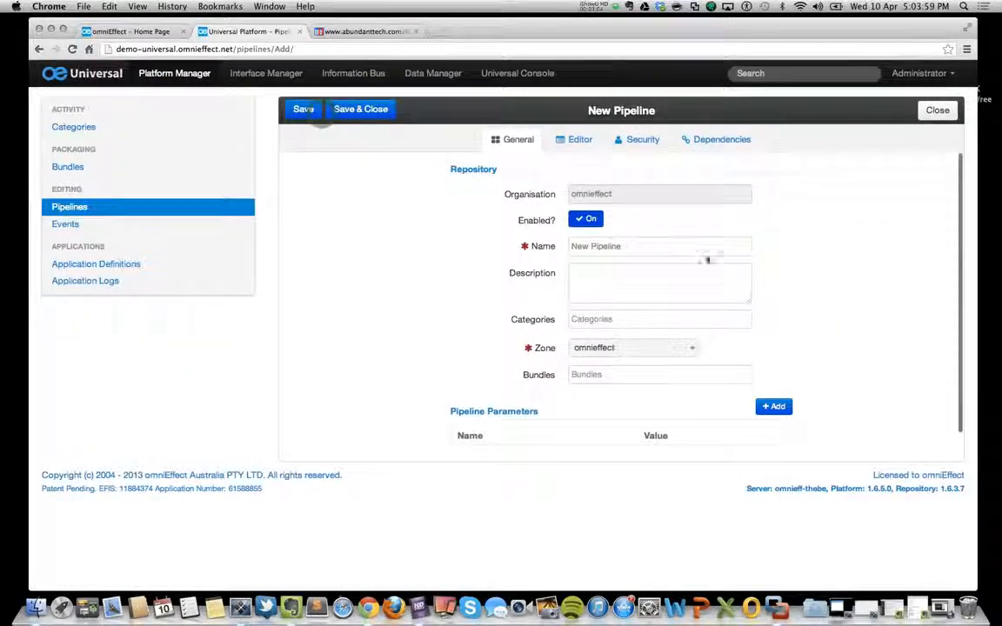
drag(658, 250, 509, 243)
text(Dea)
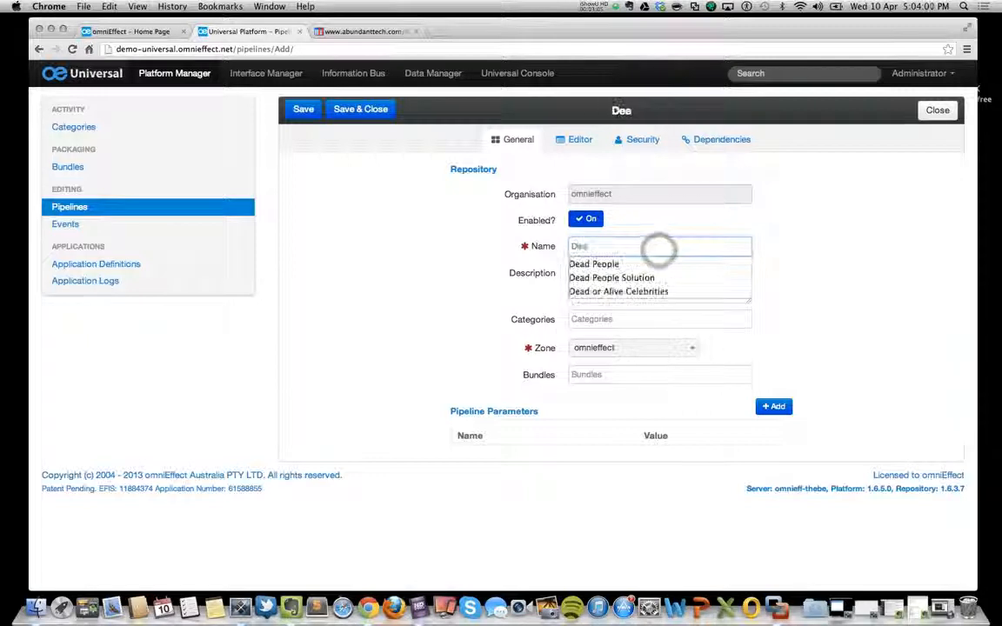
click(579, 263)
click(301, 109)
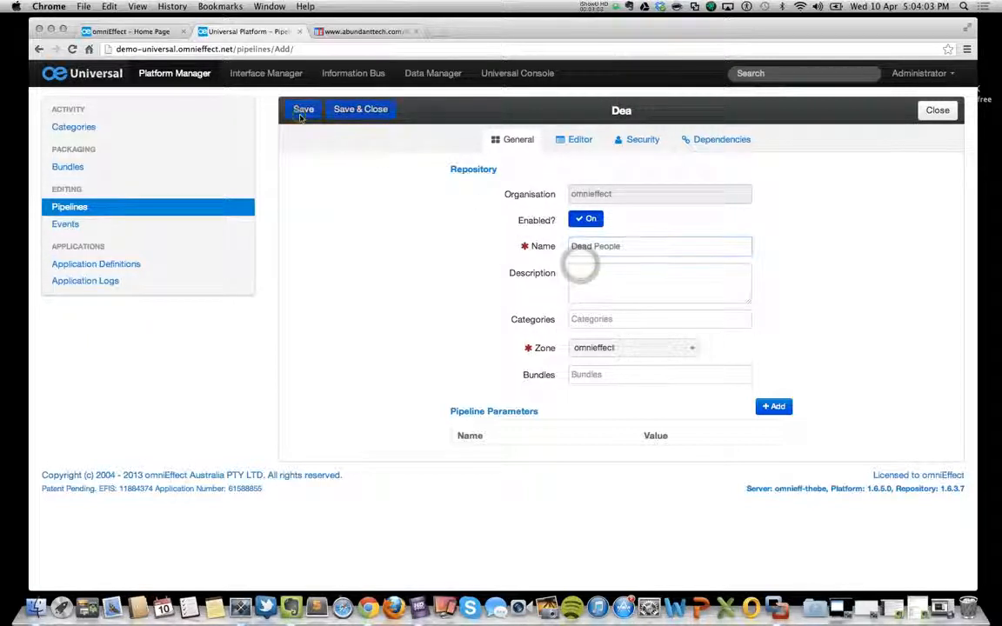
click(576, 139)
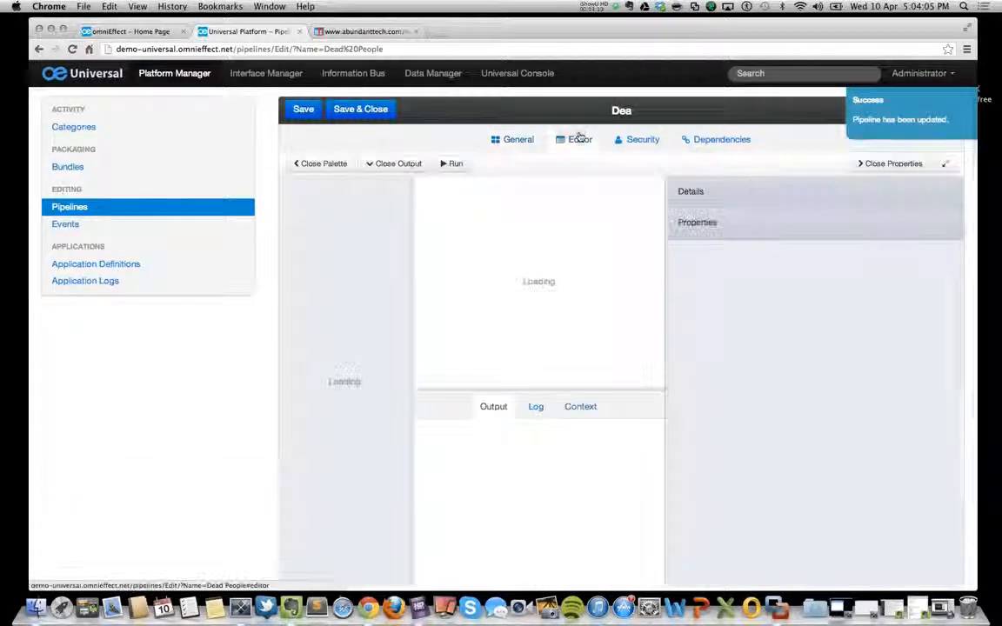
Expand the pipeline editor, add an Execute Remote Call node to the canvas, and set its Method Name to getTodaysBirthdays.
click(945, 164)
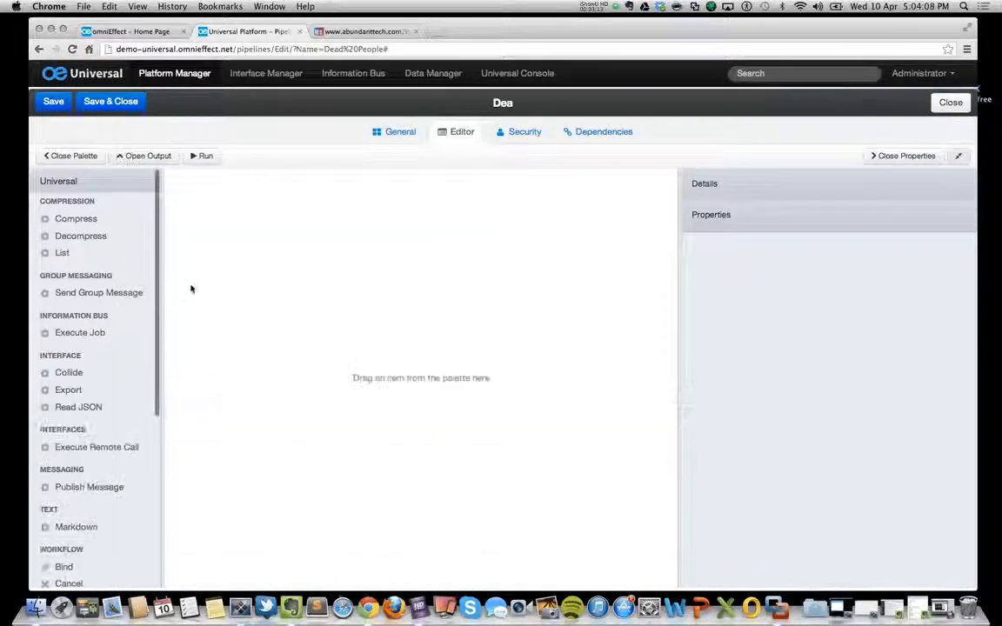
drag(91, 447, 353, 300)
click(352, 300)
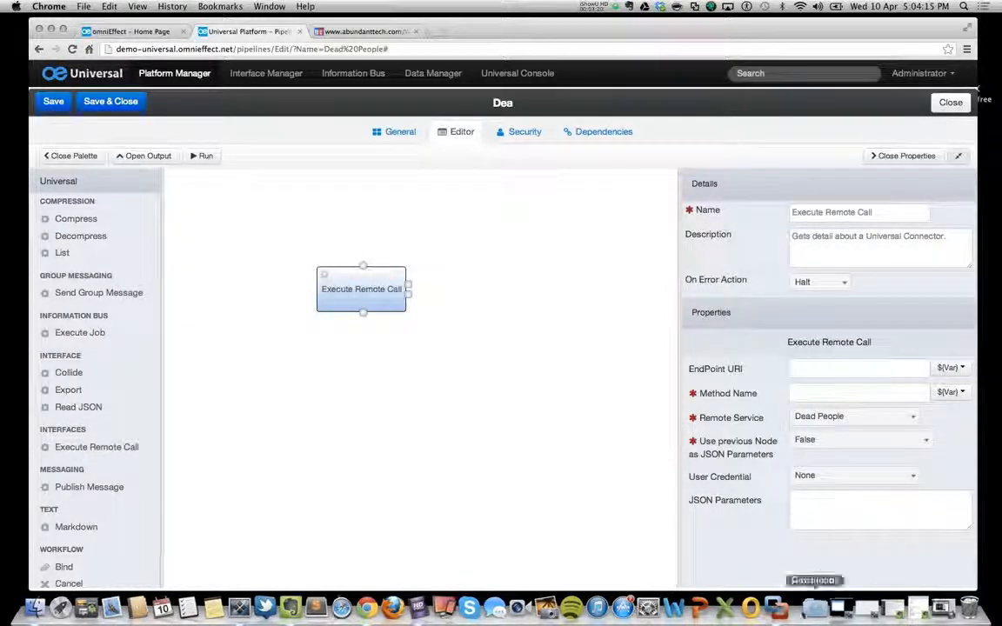
click(800, 388)
key(super+v)
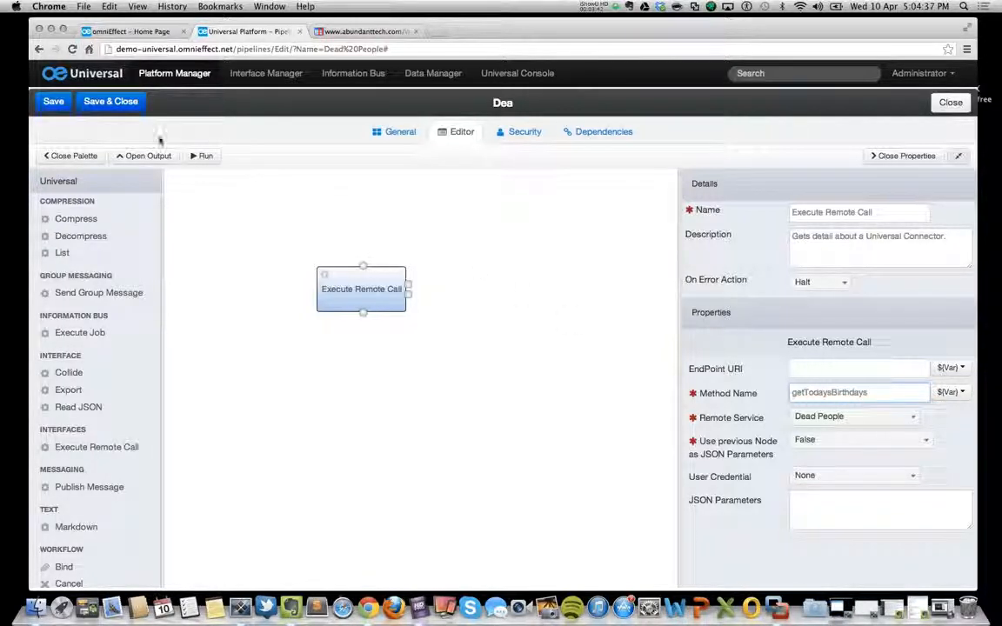
Run the pipeline to check its output, and place the Start node above the Execute Remote Call node.
click(204, 156)
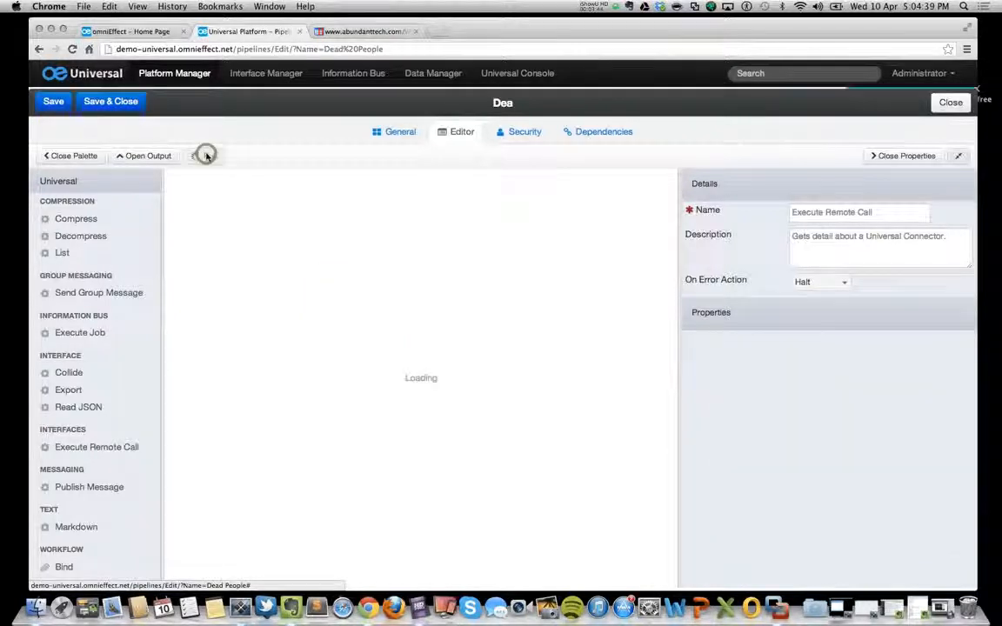
drag(177, 183, 334, 203)
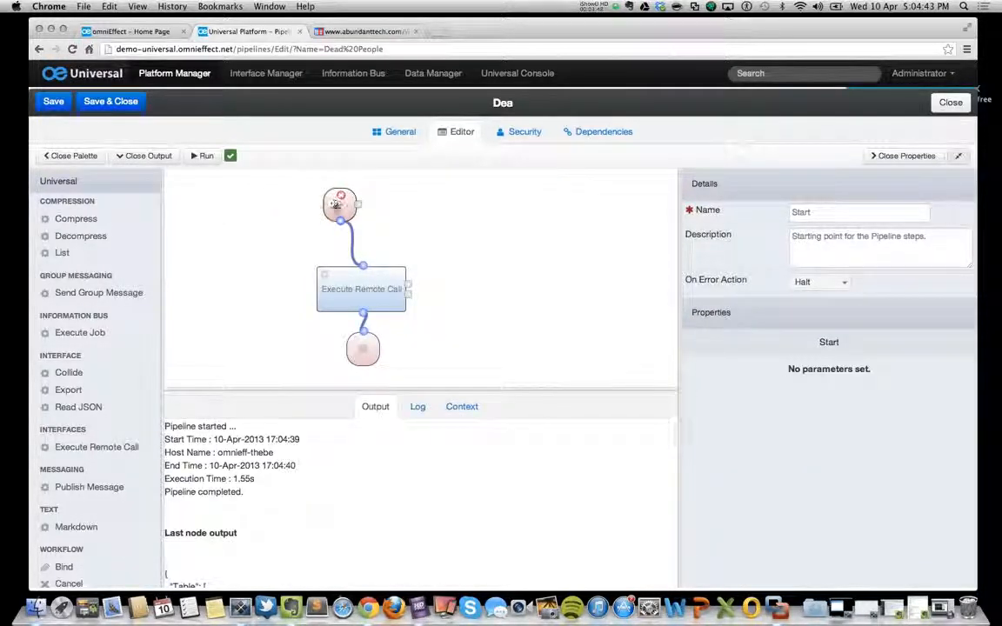
scroll(384, 457, down, 3)
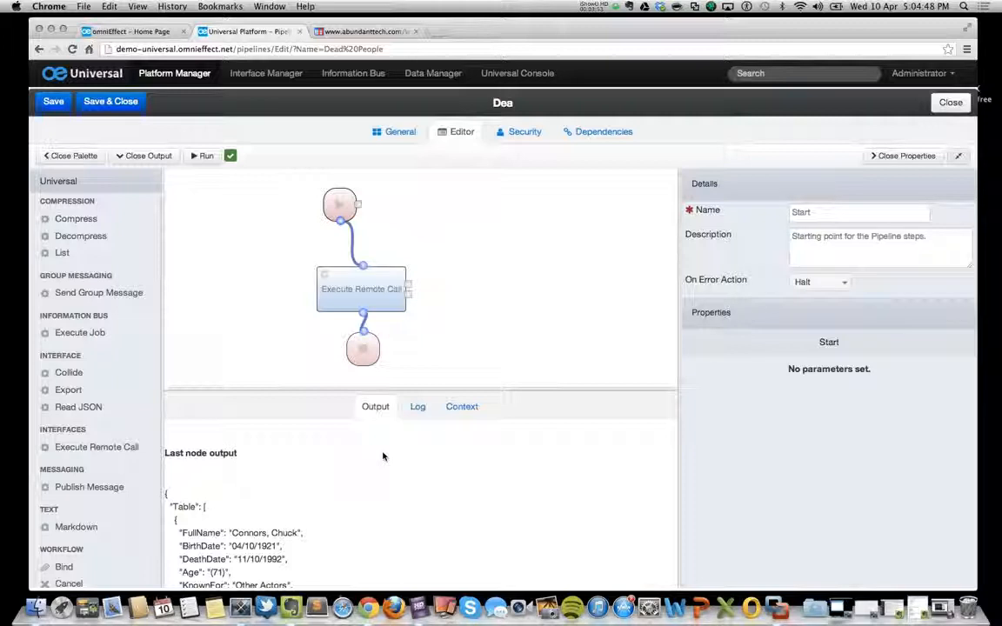
scroll(382, 457, down, 15)
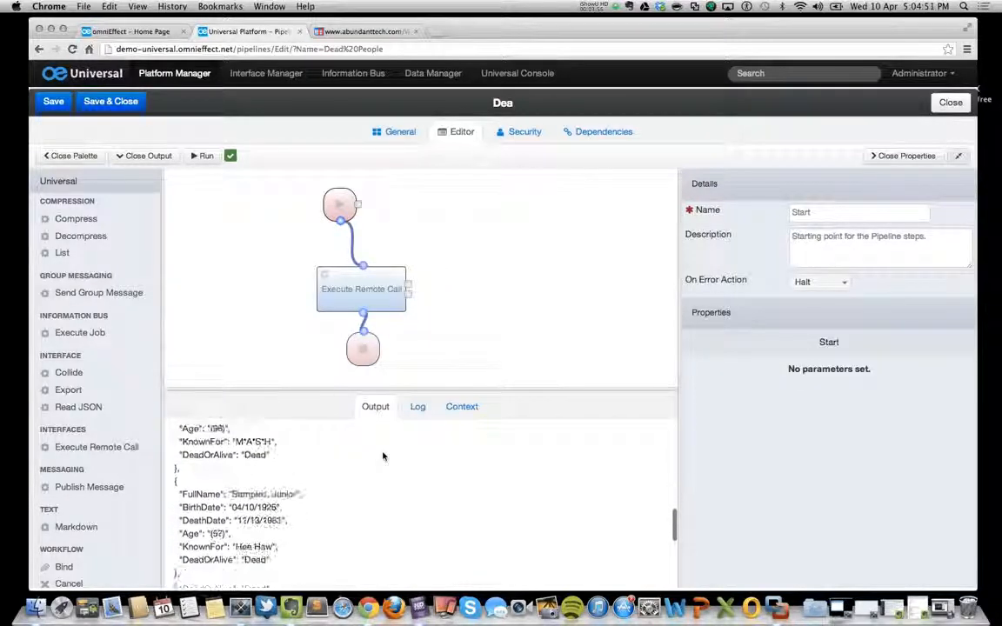
Inspect the Execute Remote Call Result in the run's context, and save and close the Dead People pipeline.
click(474, 403)
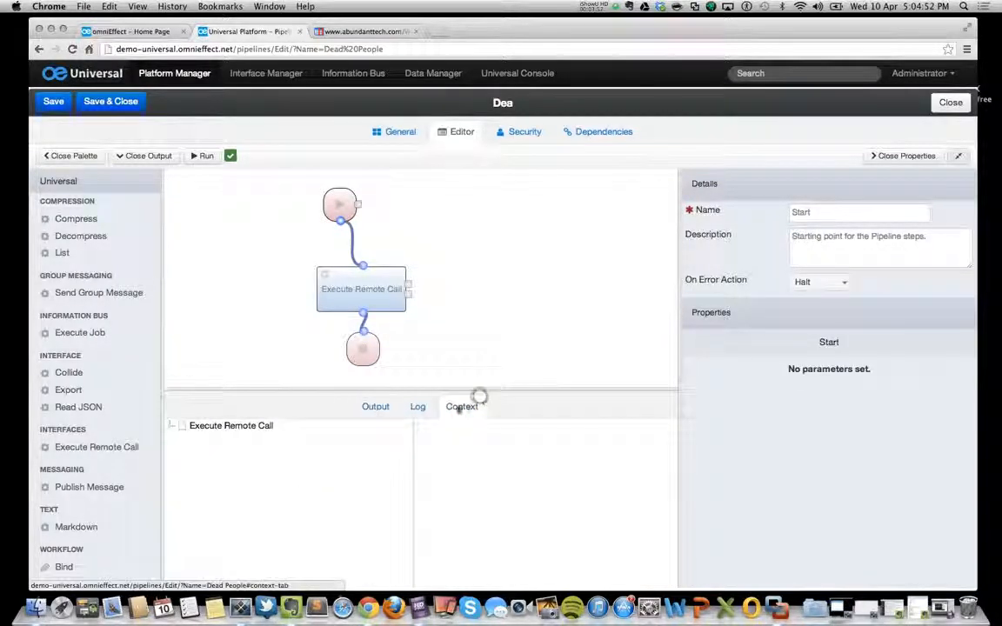
click(171, 426)
click(220, 437)
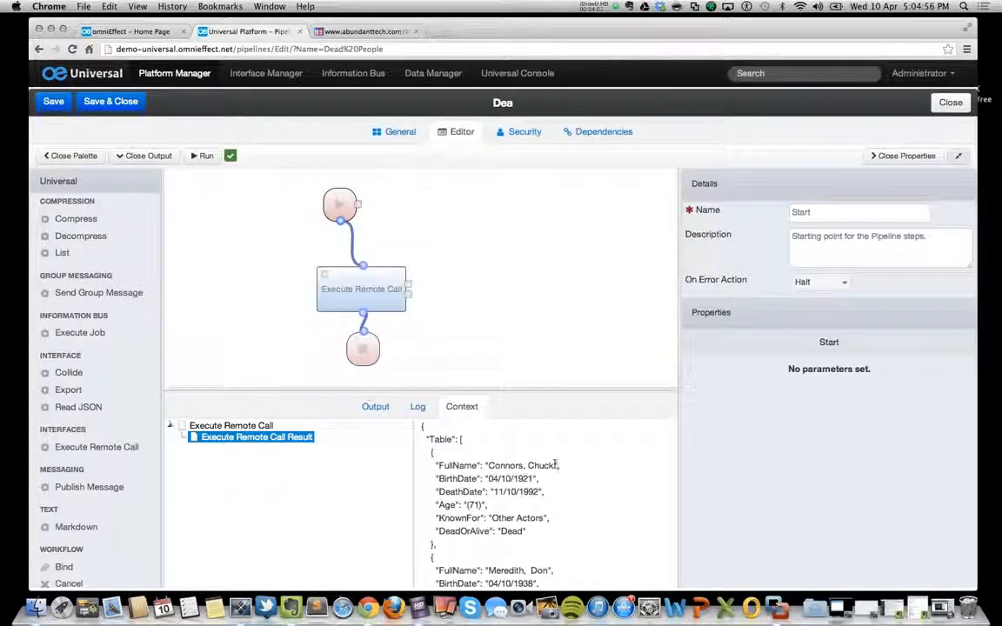
scroll(554, 465, down, 10)
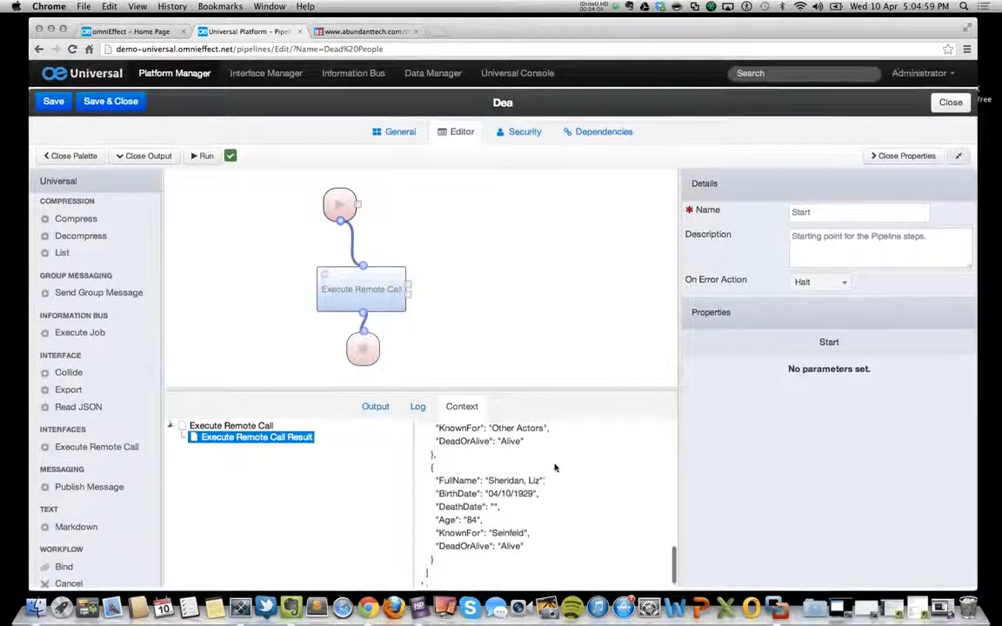
scroll(555, 465, up, 10)
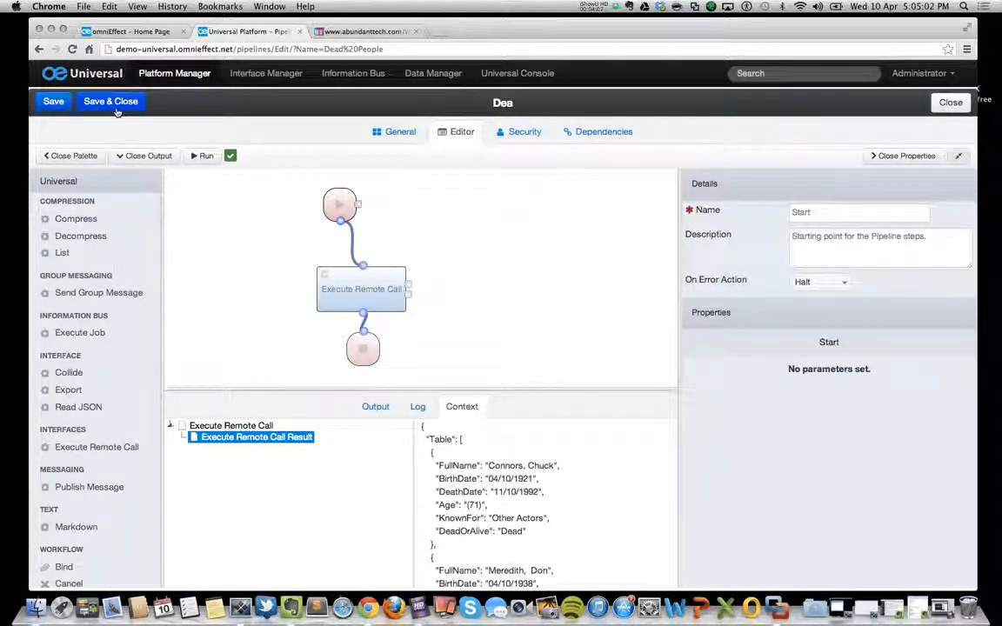
click(402, 131)
click(98, 101)
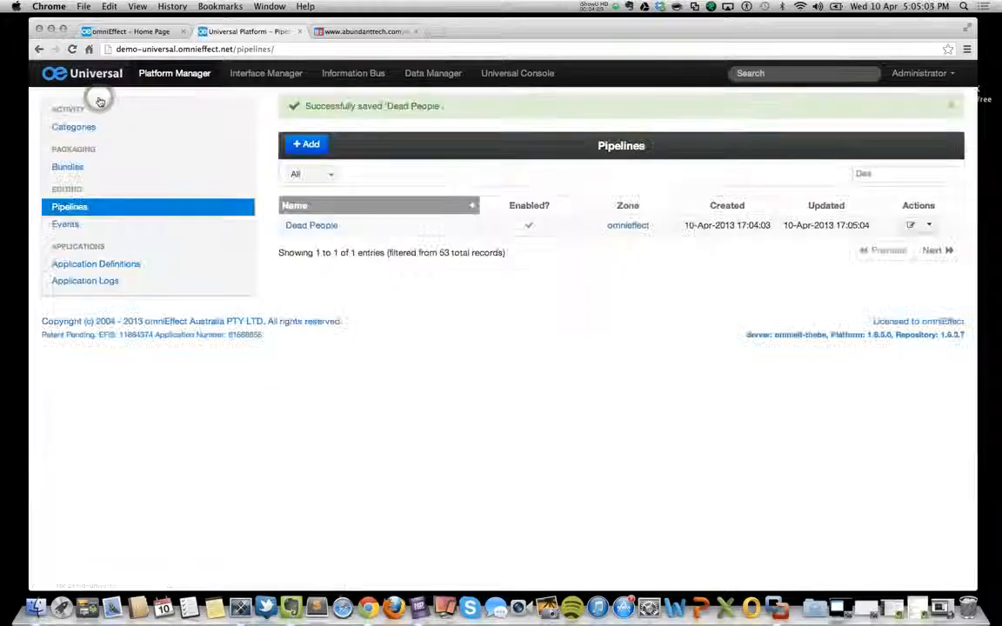
Create a Velocity Code Template named "Dead People" in Interface Manager and save it.
click(248, 76)
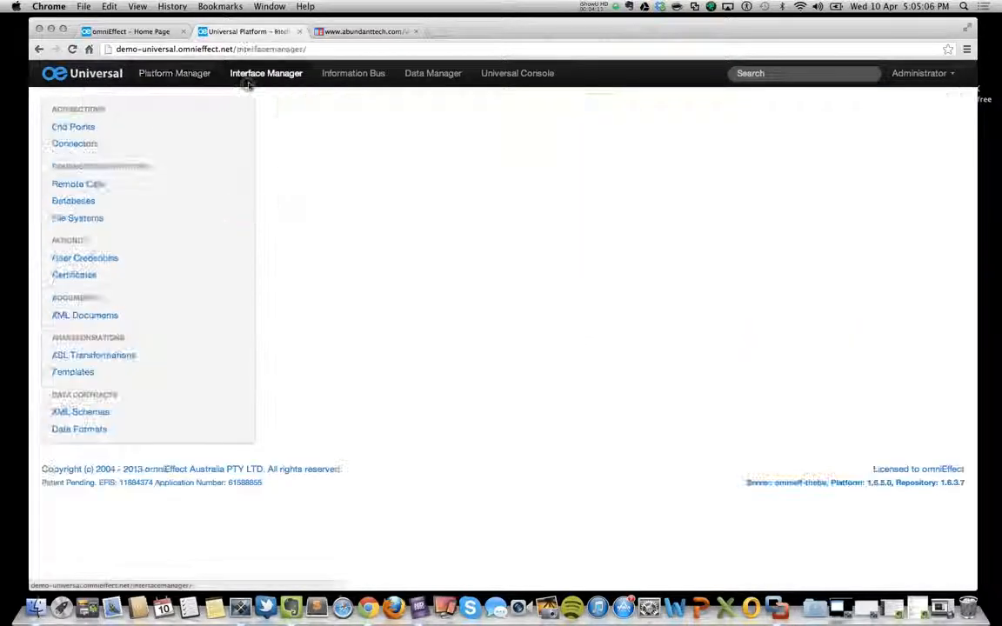
click(81, 374)
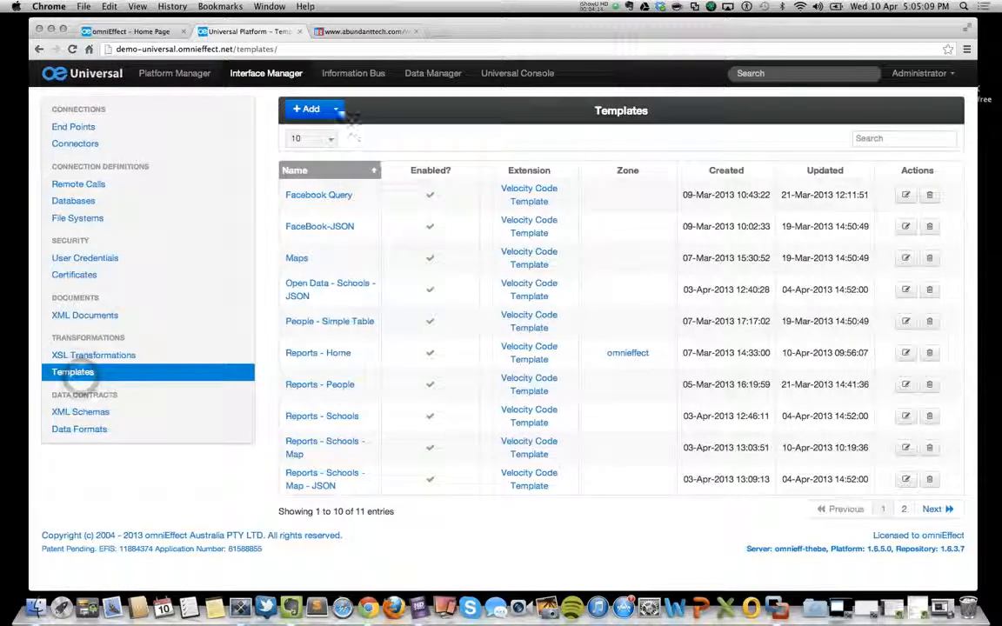
click(335, 108)
click(377, 201)
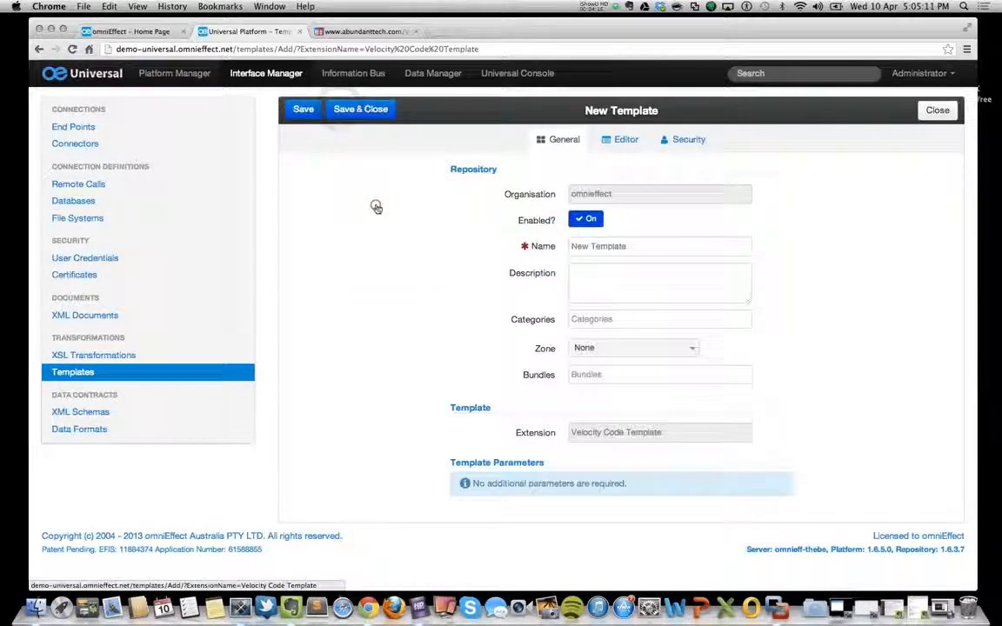
drag(635, 245, 518, 228)
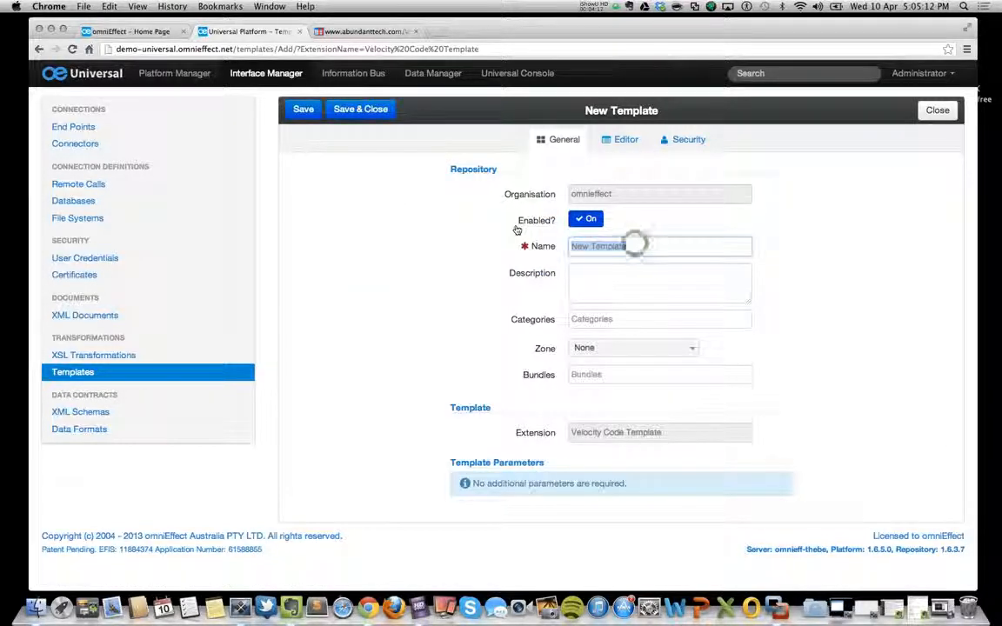
text(D)
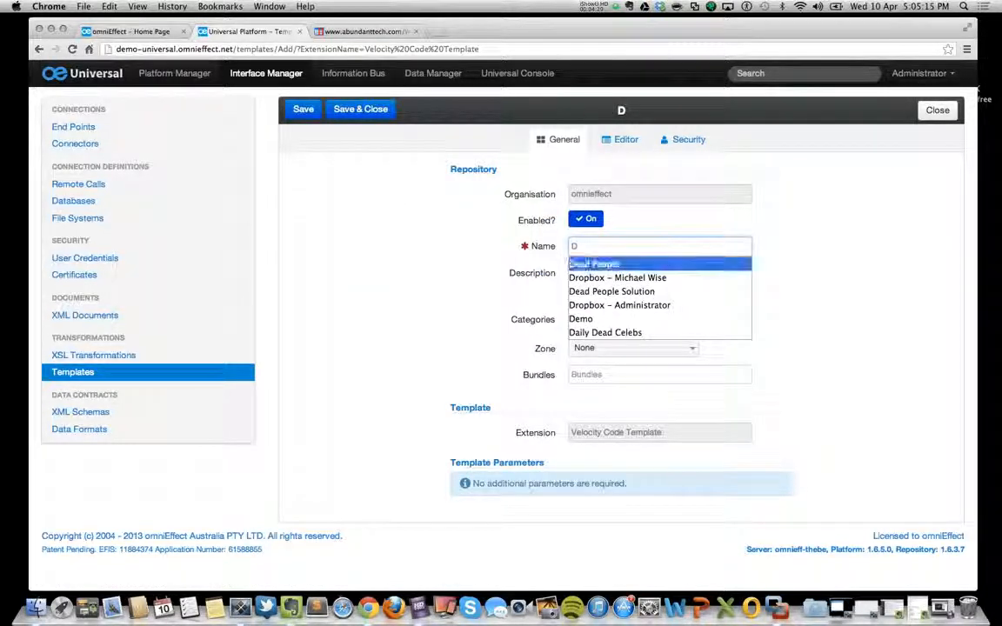
key(Return)
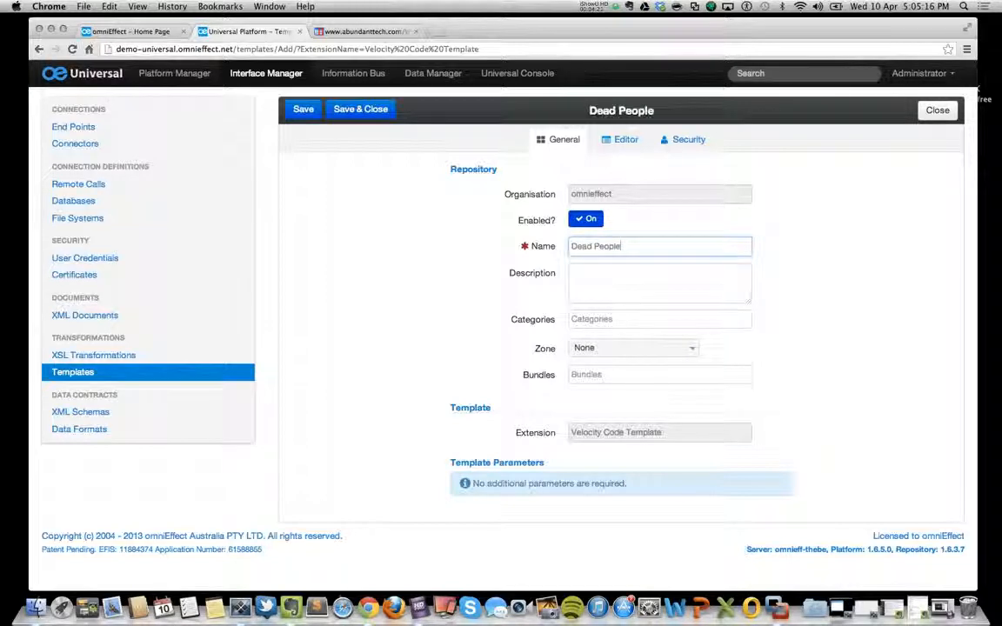
click(311, 110)
Set the Dead People template's Zone to omnieffect and save the template.
click(635, 389)
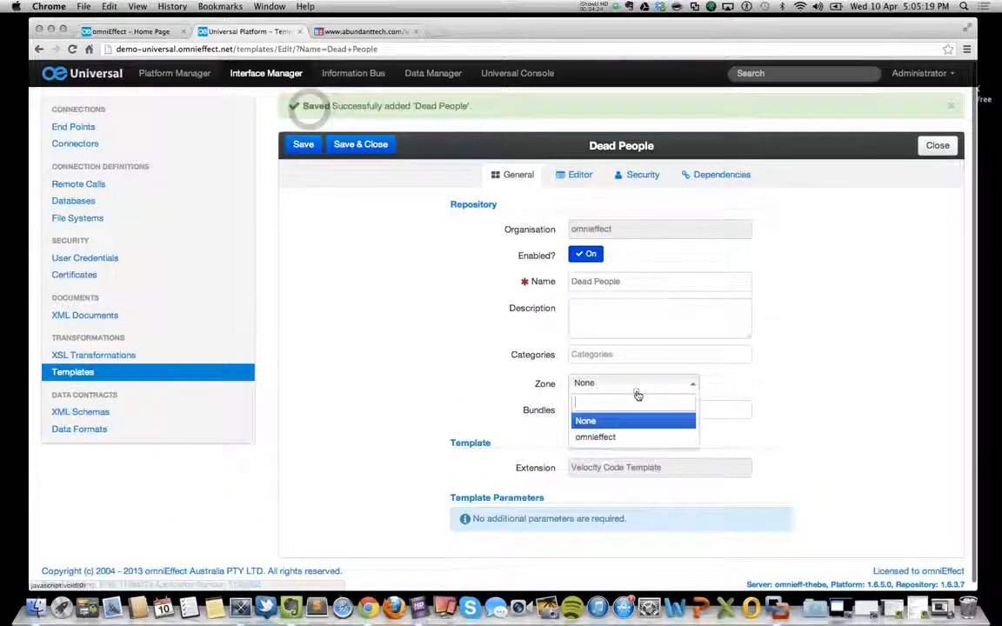
click(613, 436)
click(303, 144)
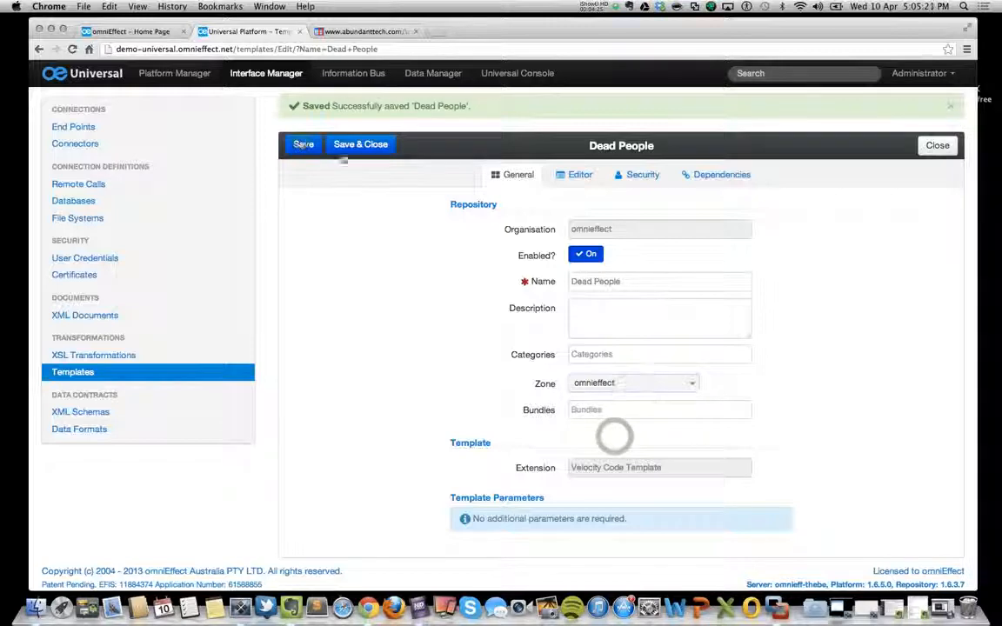
Copy the template code from the "Dead Celebs" note in Evernote, from #set ($tables to </html>, into the Dead People template's editor.
click(572, 175)
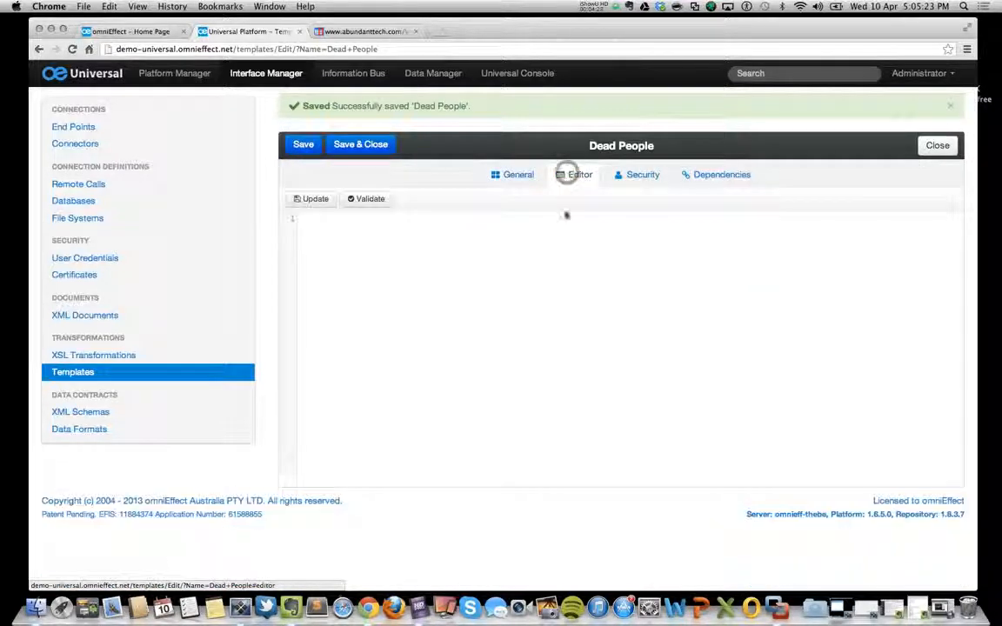
click(917, 607)
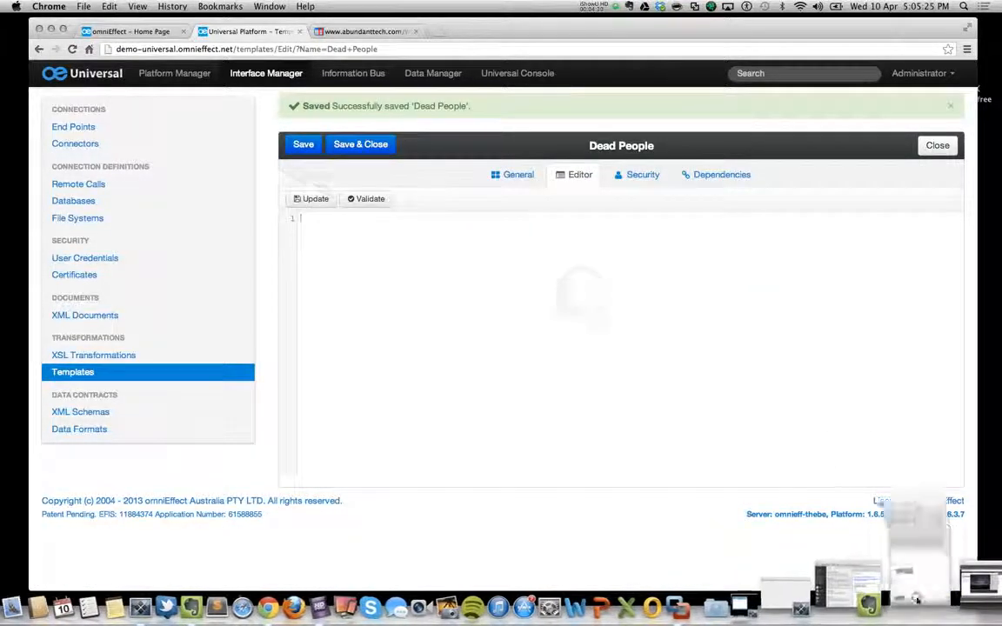
click(259, 348)
scroll(259, 348, up, 15)
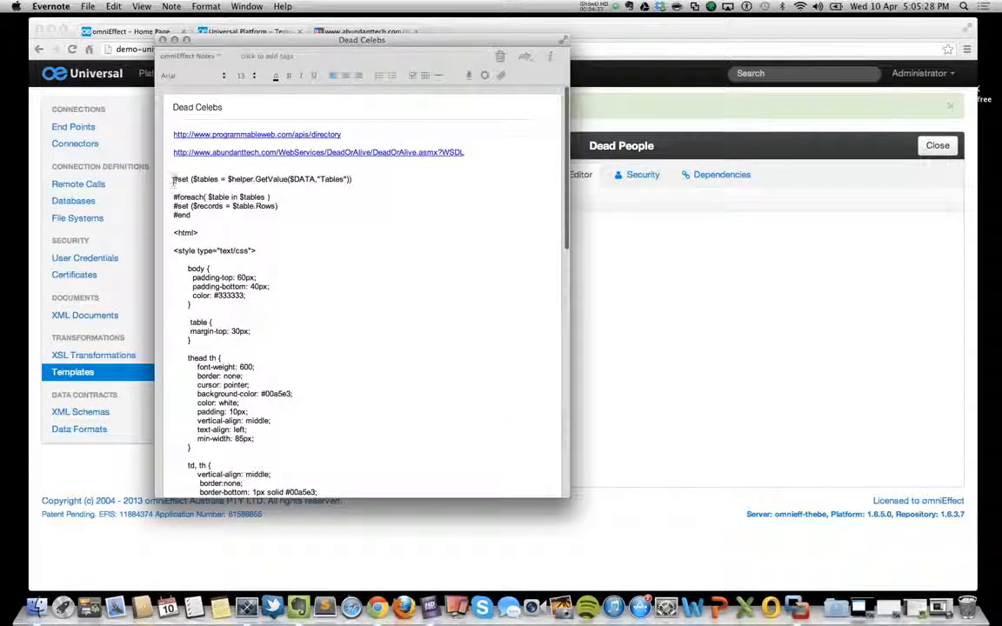
drag(173, 180, 204, 302)
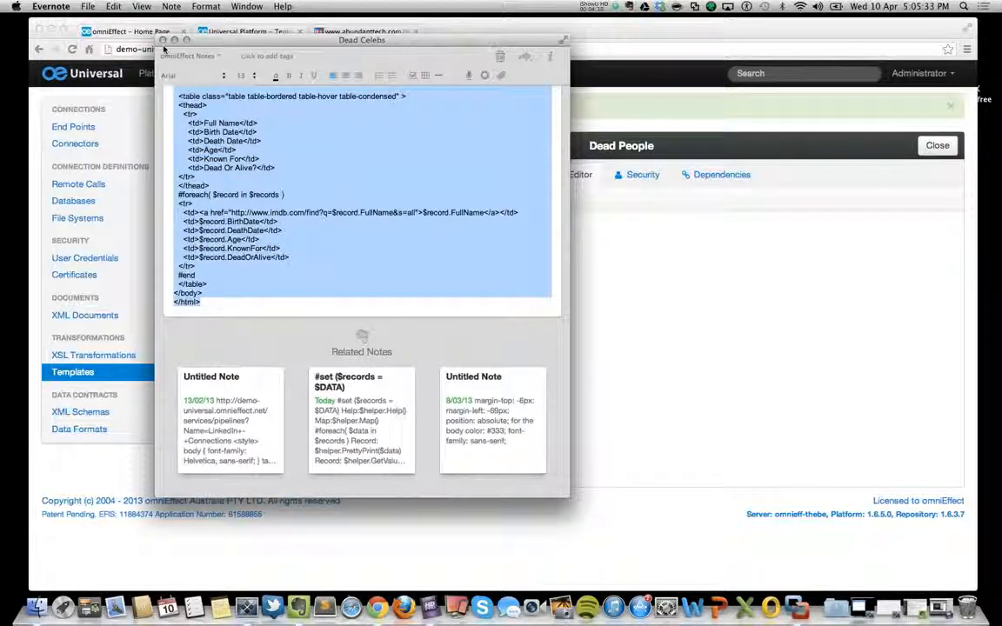
click(163, 40)
click(152, 42)
click(434, 247)
key(super+v)
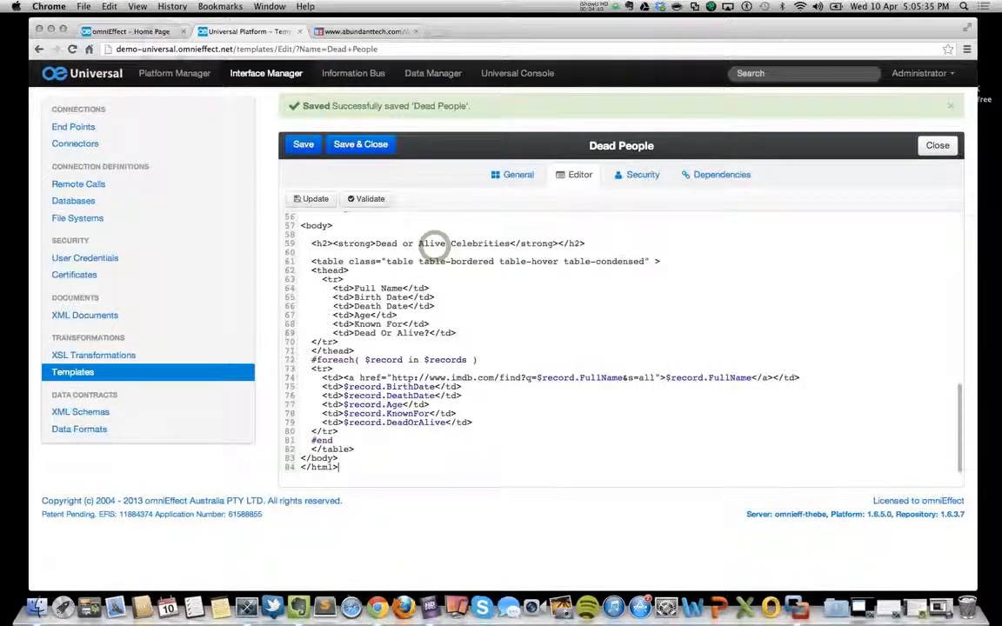
Review the pasted code and its #foreach record loop, and save and close the Dead People template.
scroll(434, 247, up, 10)
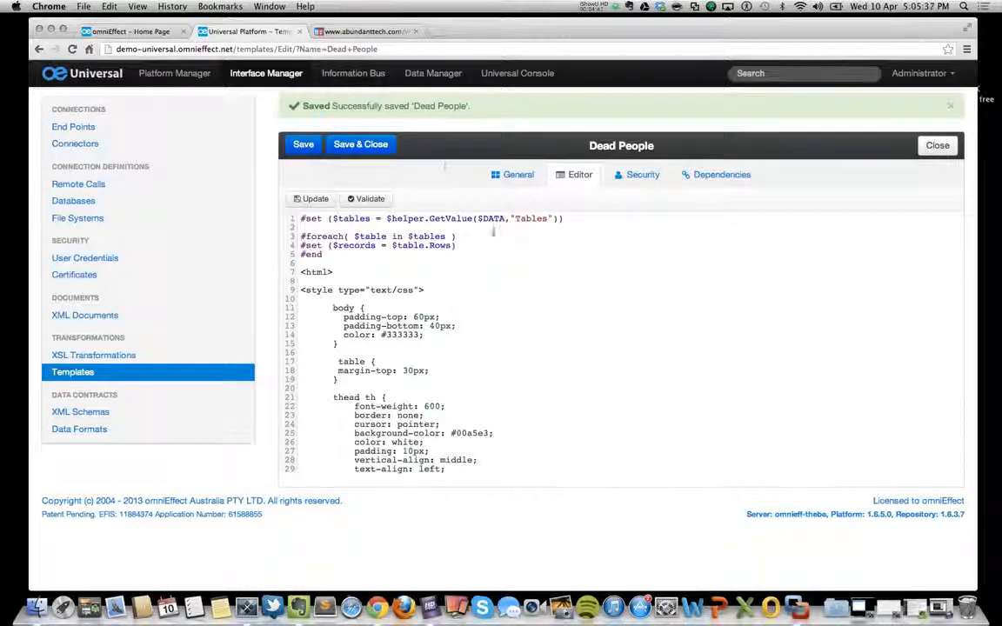
scroll(480, 297, down, 10)
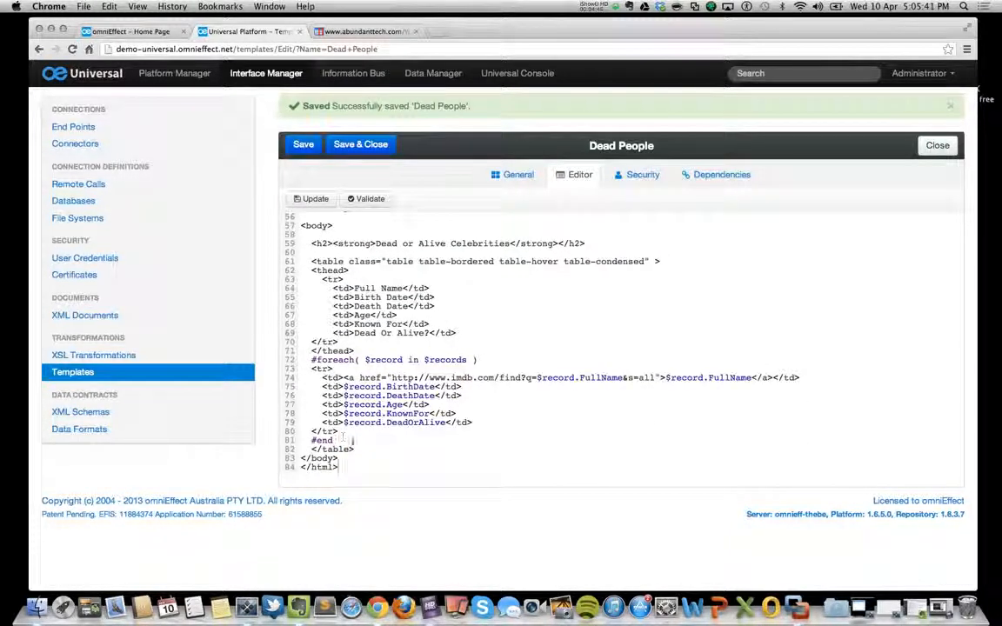
drag(348, 435, 299, 360)
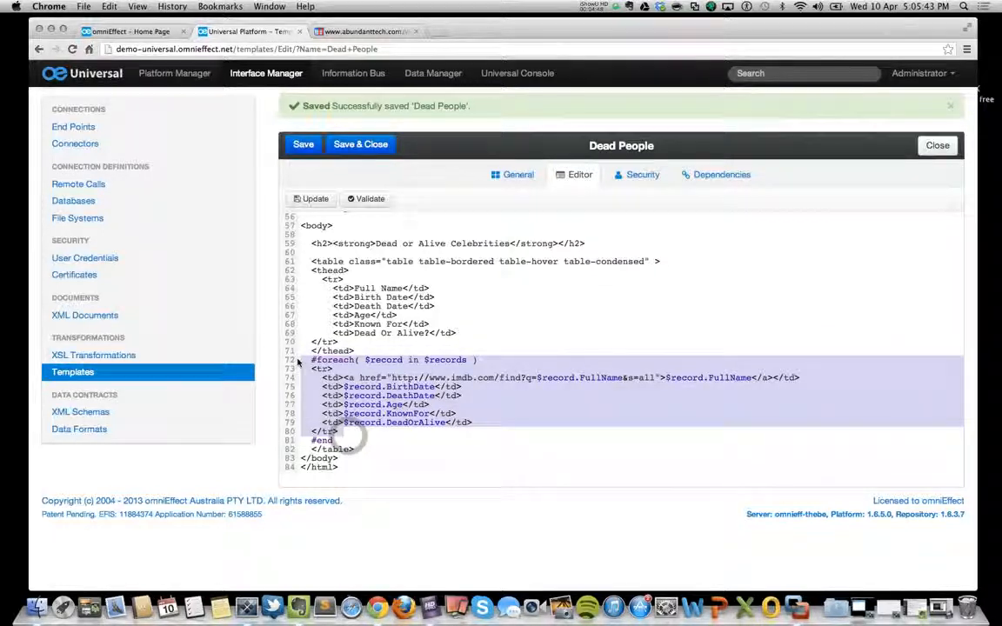
click(491, 352)
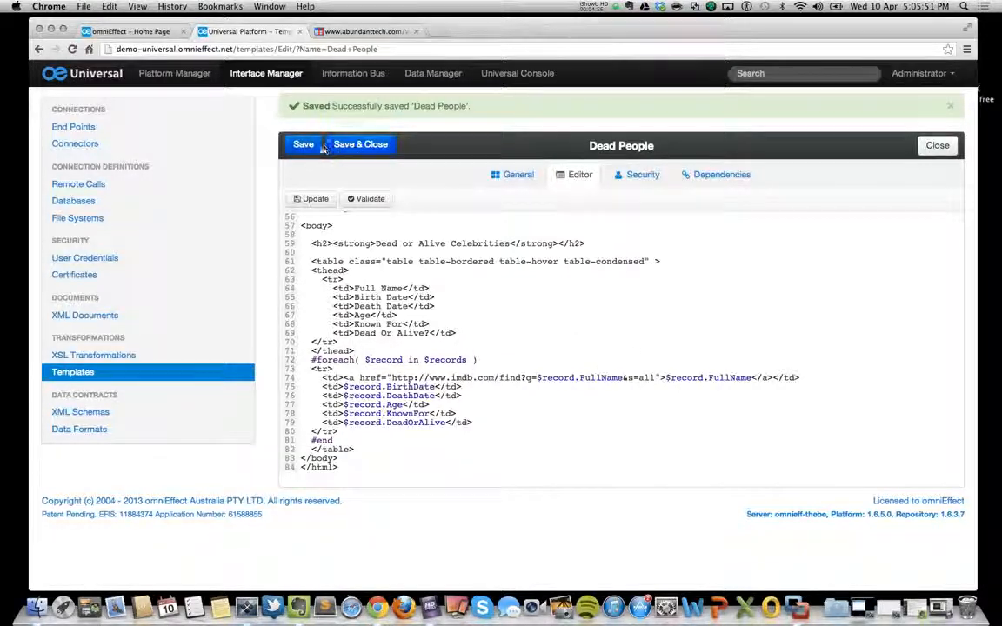
click(514, 177)
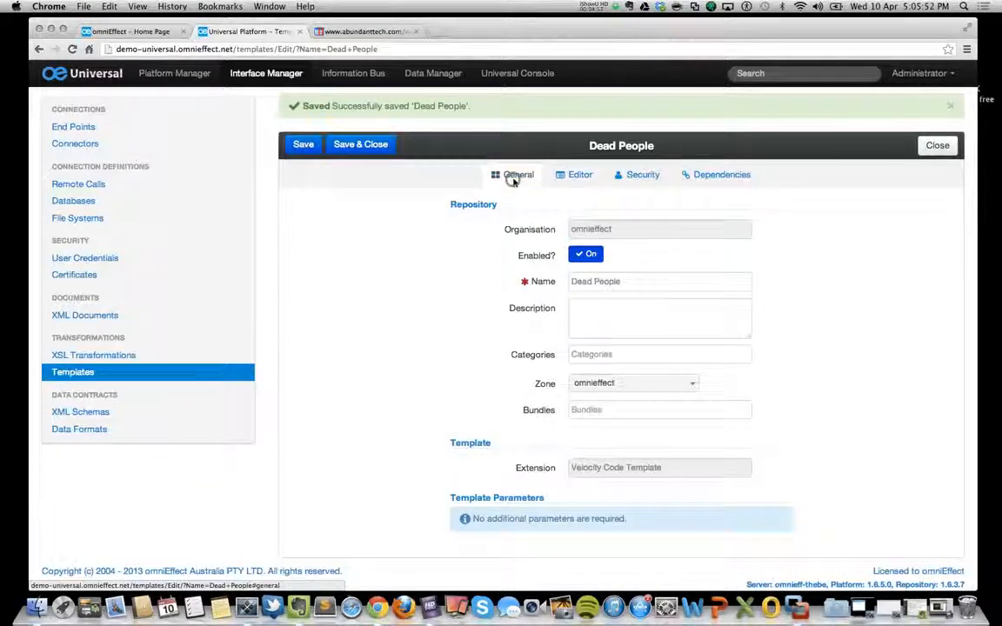
click(355, 146)
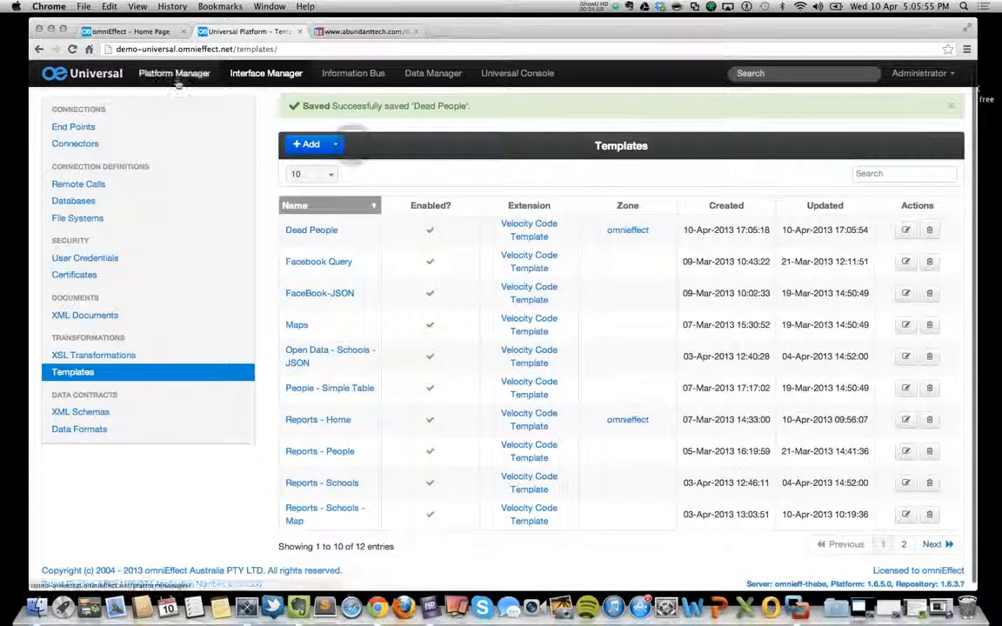
Open the Dead People pipeline from Platform Manager in the expanded editor and locate the Template node under Workflow.
click(174, 73)
click(80, 206)
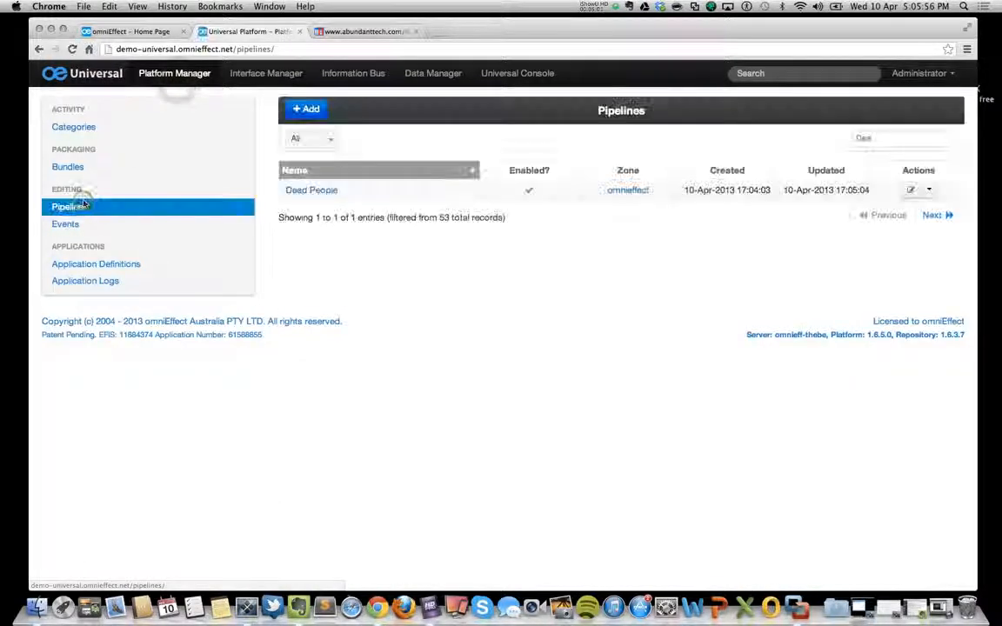
click(306, 191)
click(565, 144)
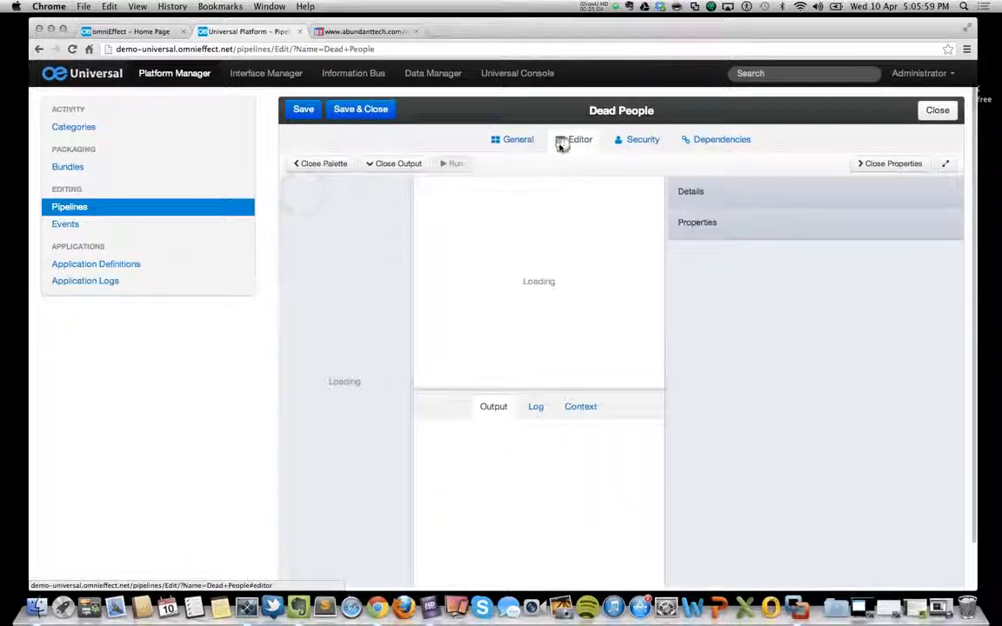
click(950, 164)
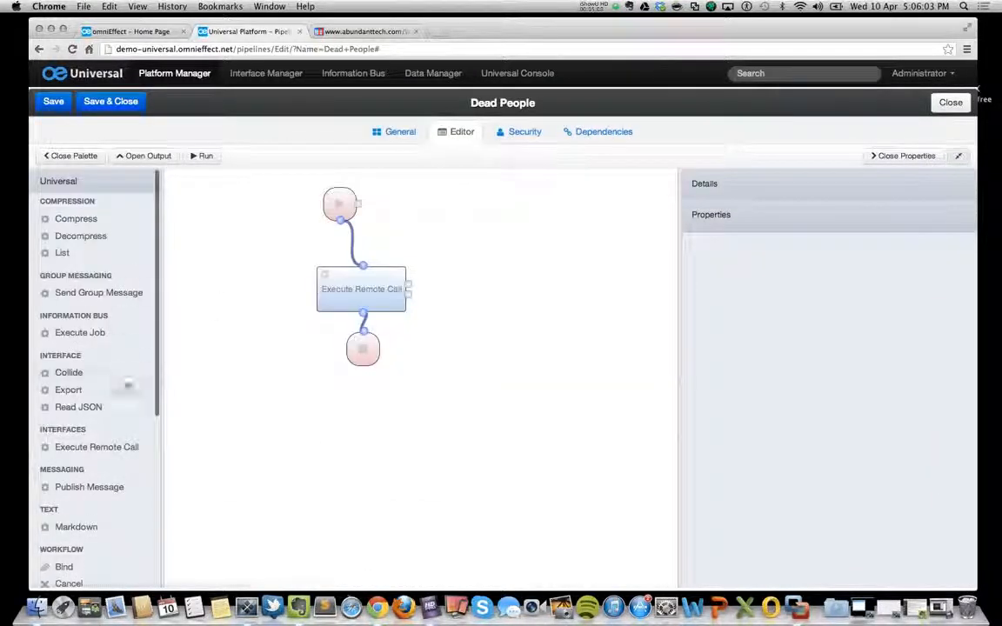
scroll(149, 347, down, 6)
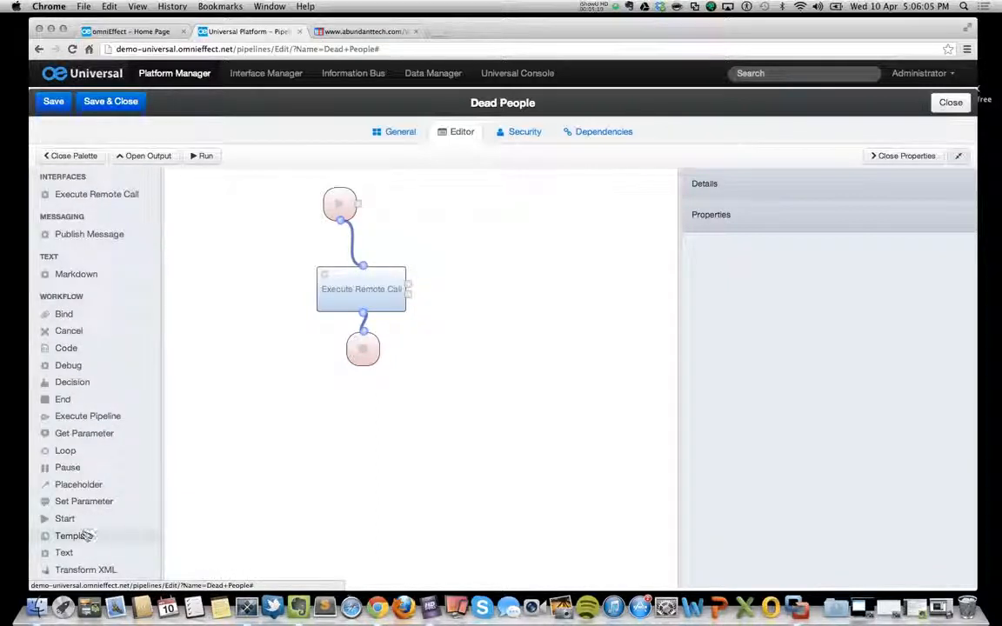
Add a Template node to the pipeline and wire it between the Execute Remote Call node and the End node.
drag(84, 536, 423, 374)
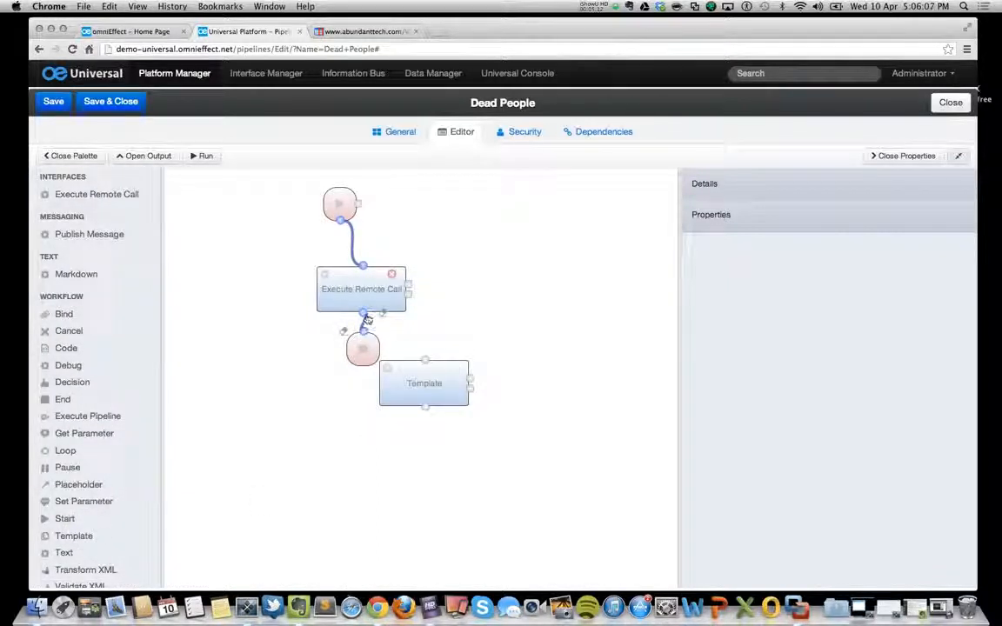
drag(368, 320, 424, 360)
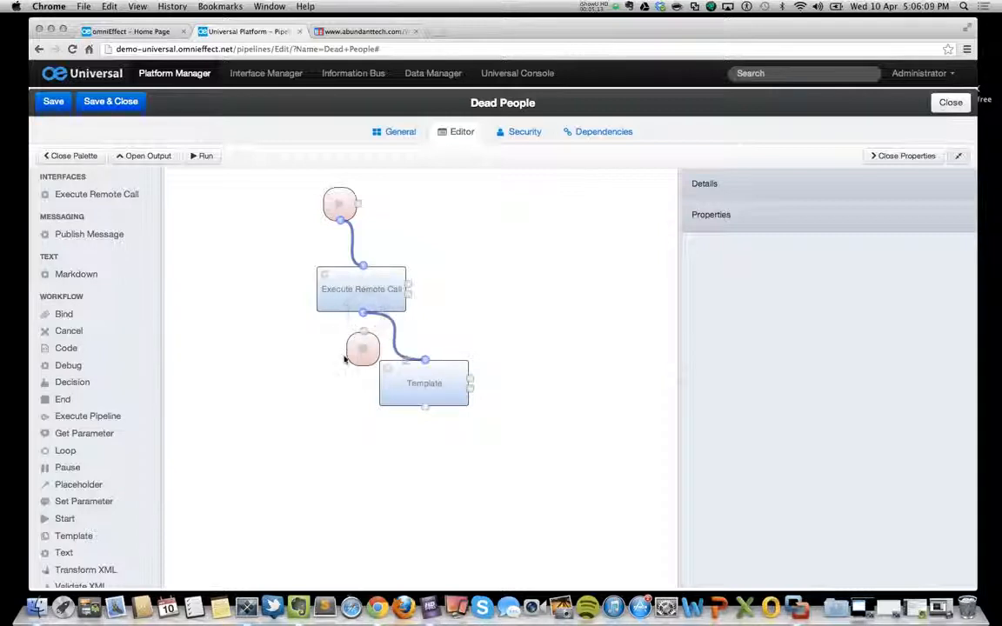
drag(357, 352, 453, 480)
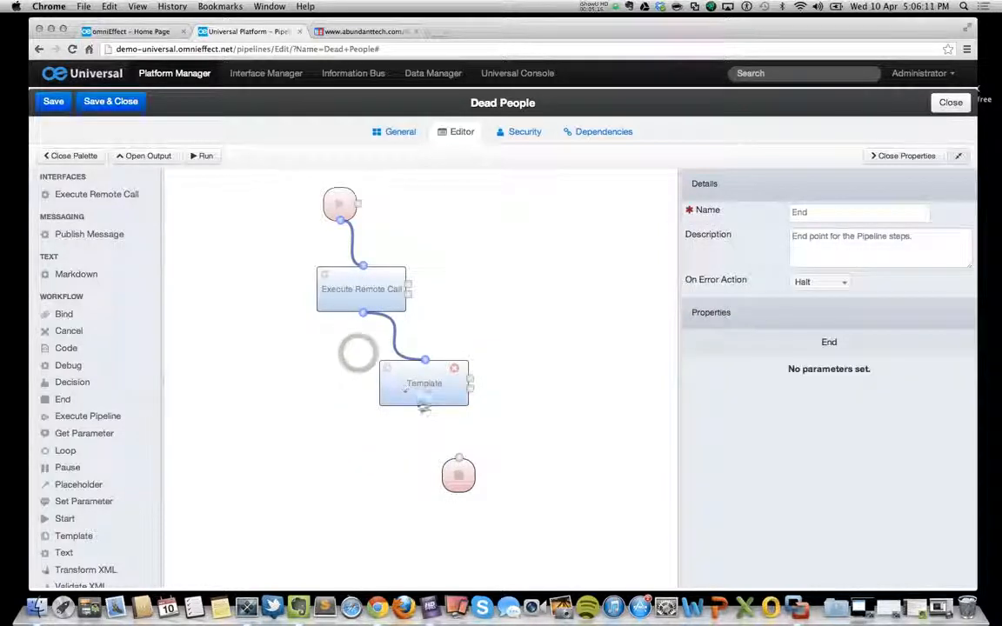
drag(424, 406, 457, 457)
Configure the Template node with Data Scope All and the Dead People template.
click(441, 387)
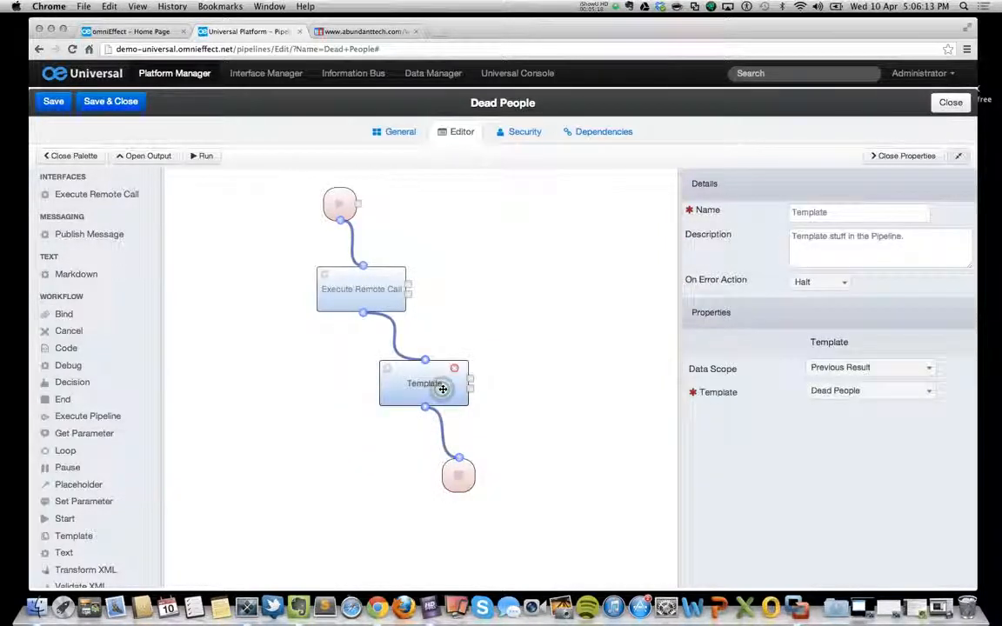
click(842, 367)
click(818, 421)
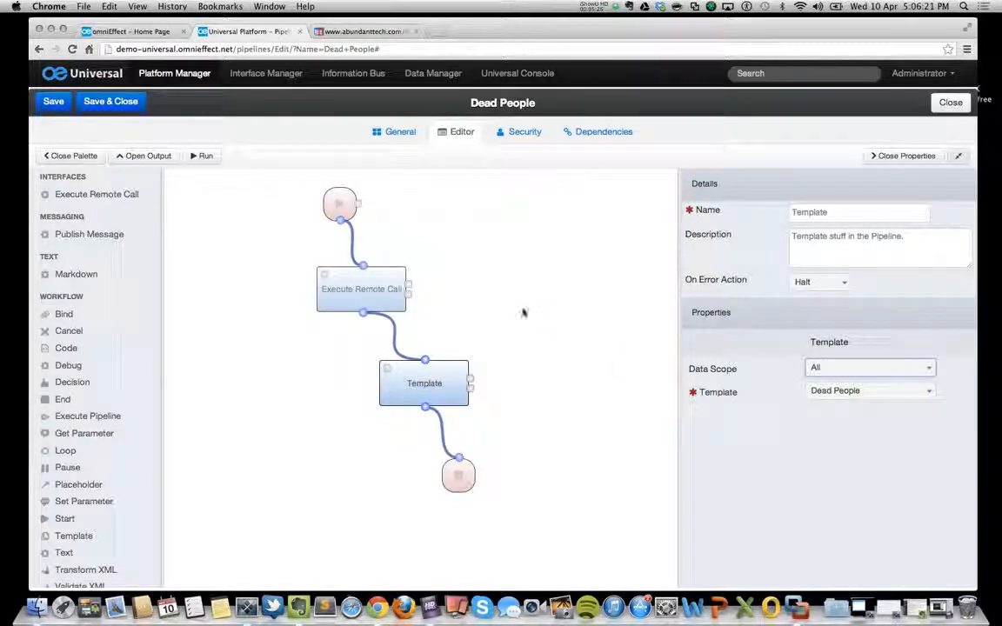
click(857, 389)
click(833, 424)
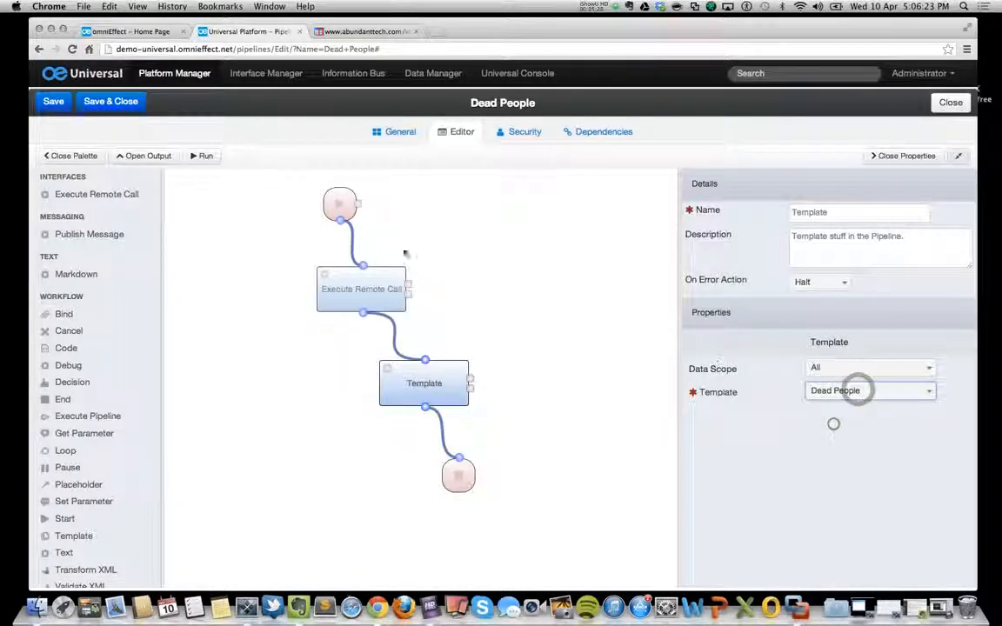
Run the Dead People pipeline and review the rendered Dead or Alive Celebrities table in its output.
click(207, 155)
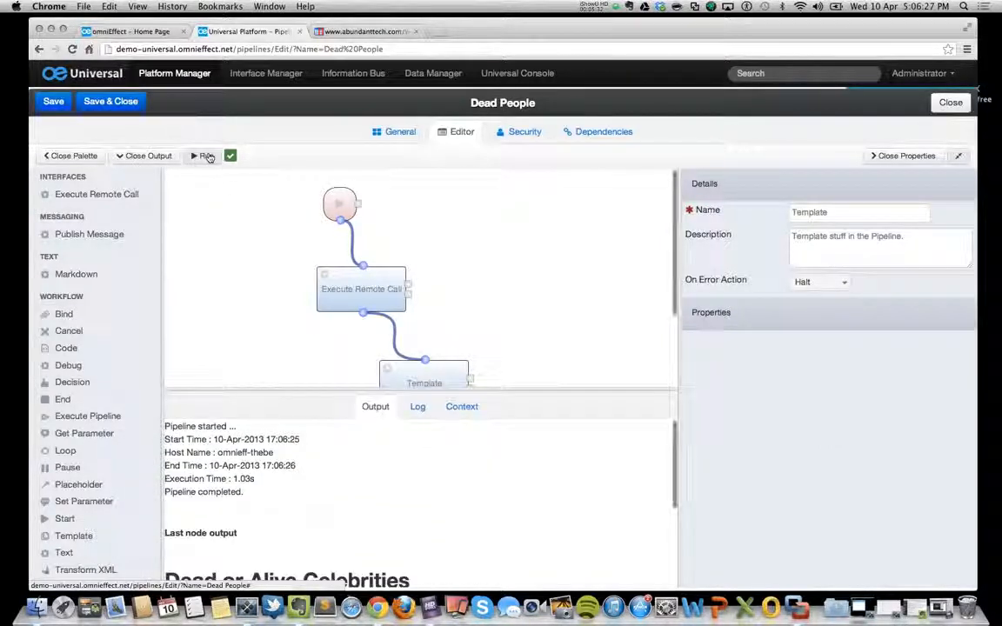
scroll(438, 465, down, 5)
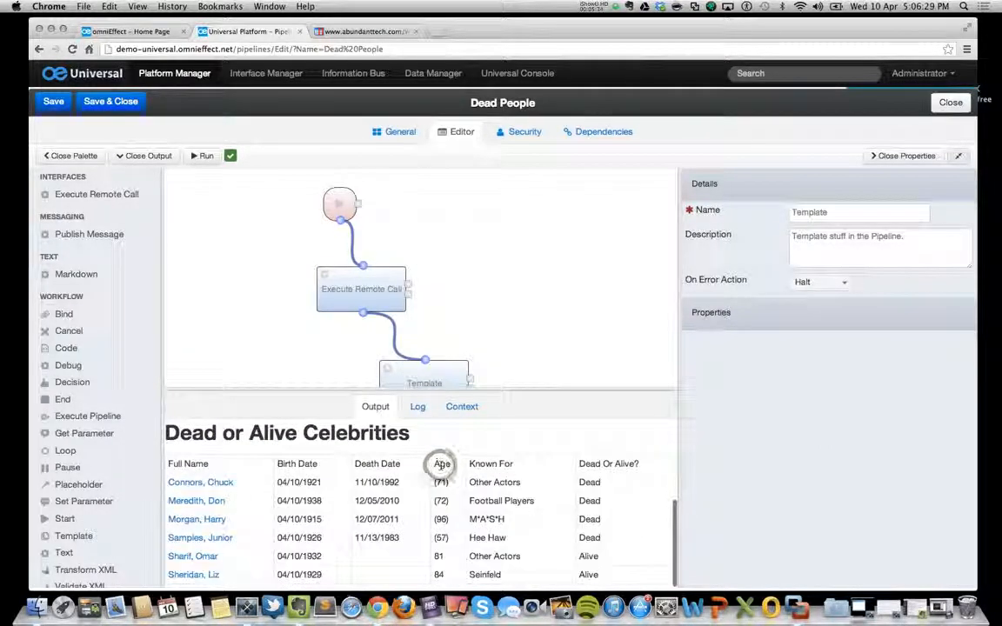
scroll(442, 465, up, 5)
scroll(441, 466, down, 5)
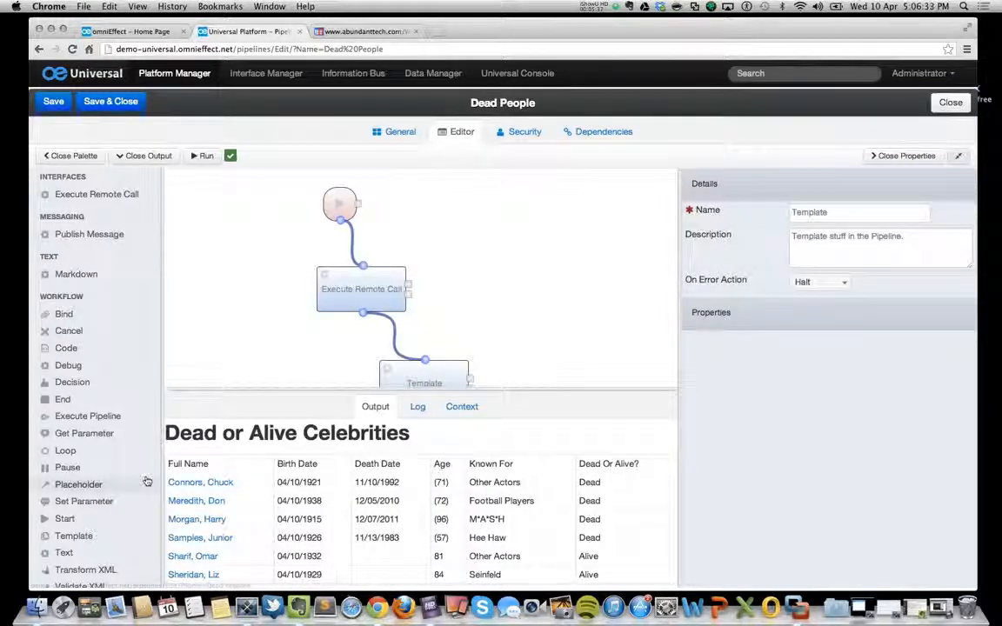
Inspect the Template Result in the pipeline run's context, and return to the rendered output.
click(461, 406)
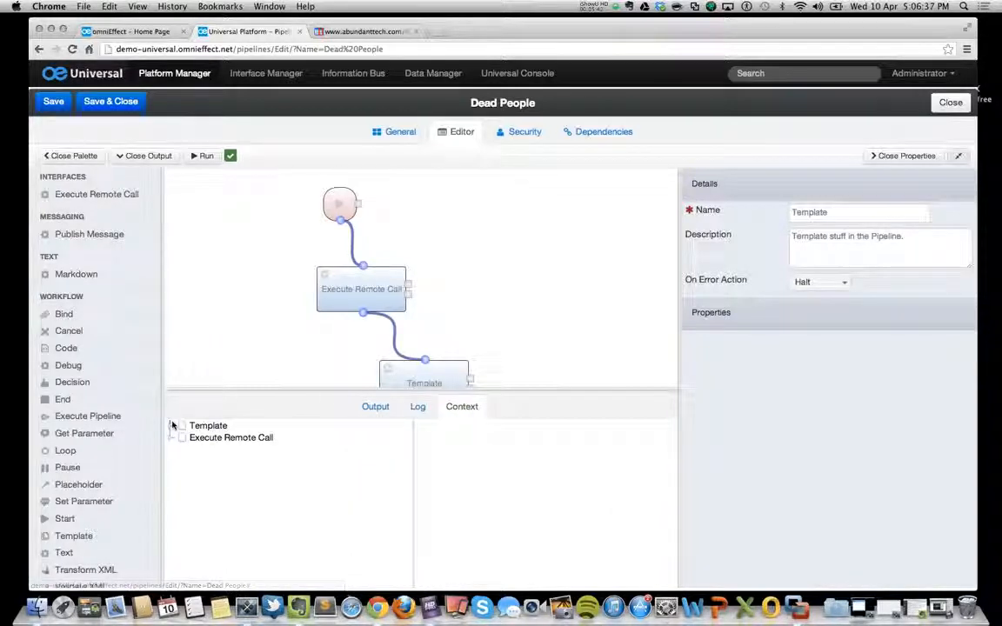
click(172, 425)
click(230, 436)
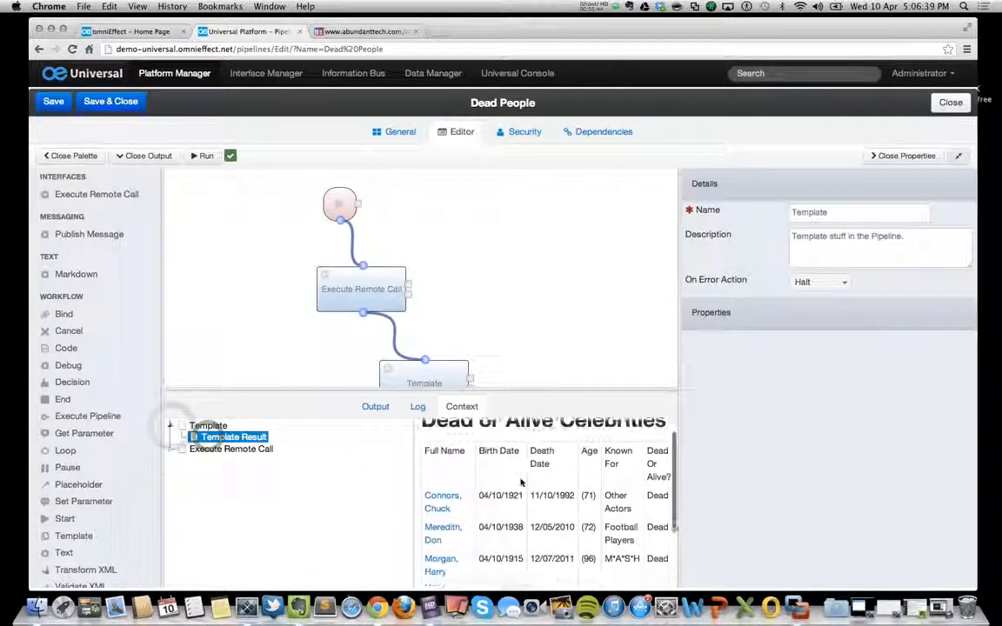
click(374, 406)
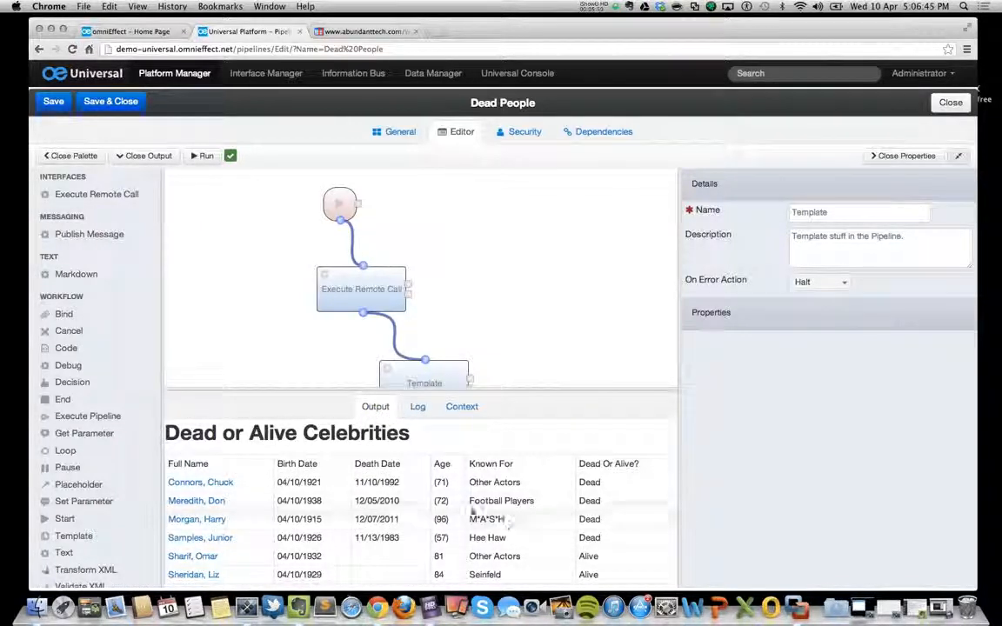
Follow Harry Morgan's link from the output table to his IMDb profile, and close the IMDb page.
super+click(218, 520)
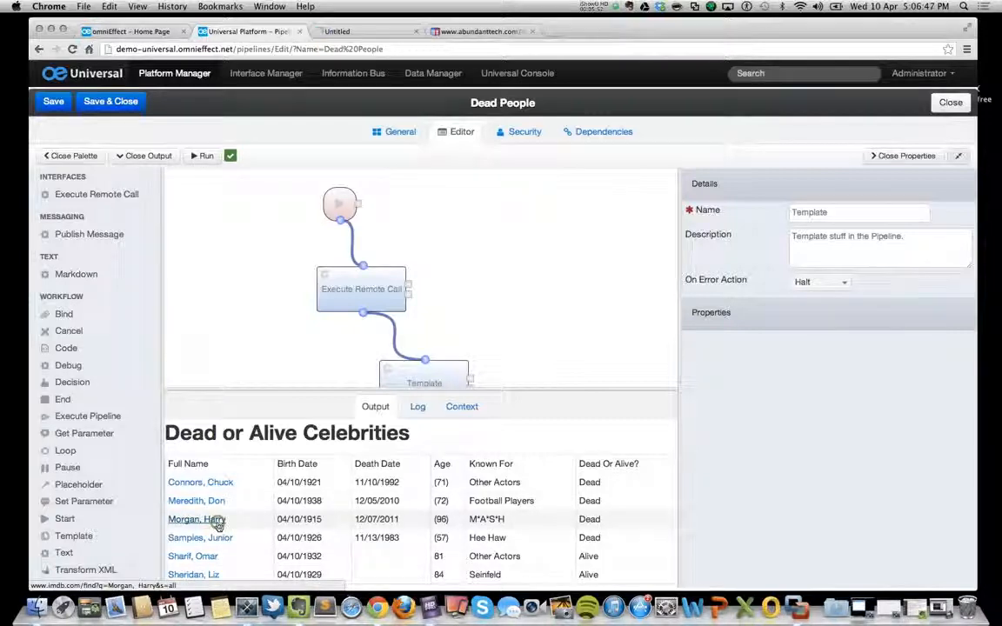
click(366, 32)
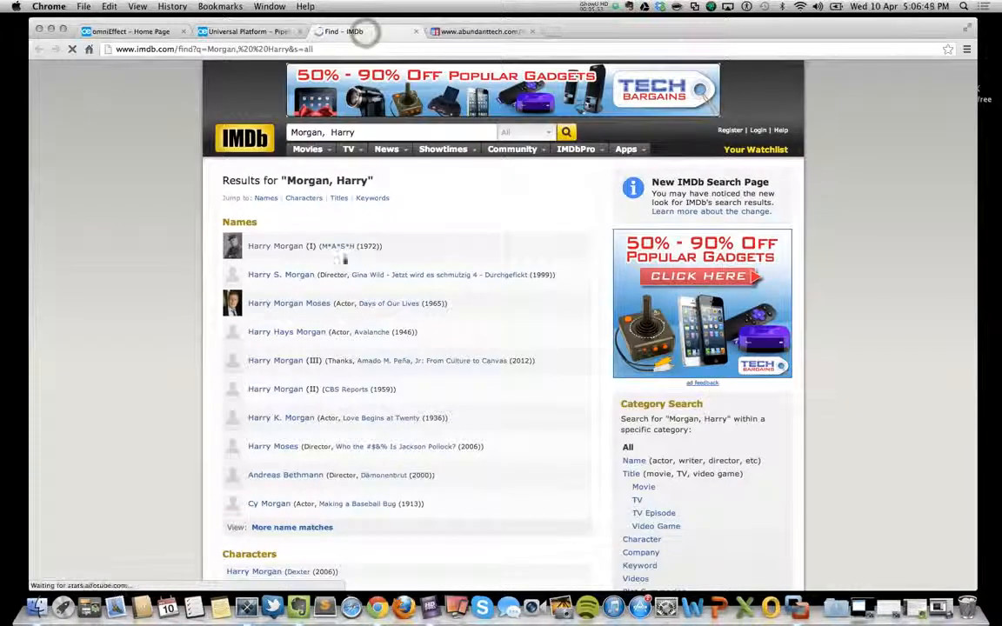
click(286, 248)
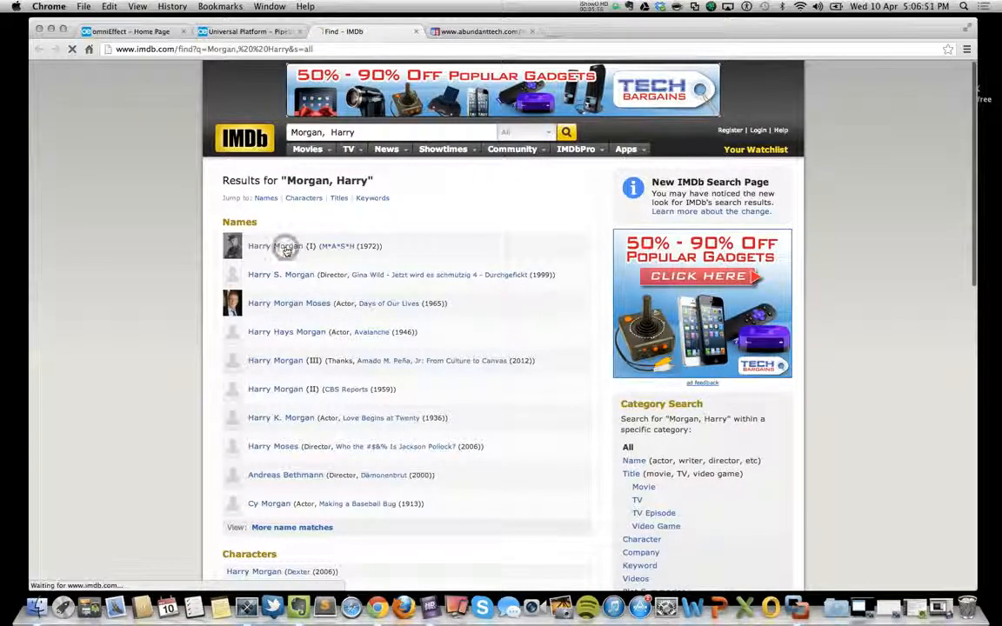
click(416, 32)
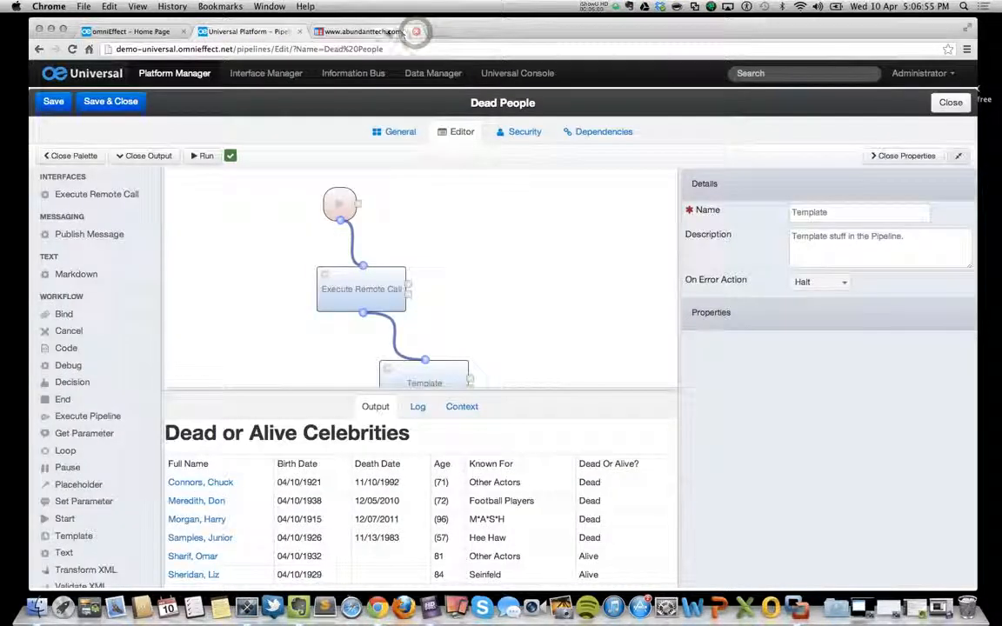
Close the abundanttech.com page, and save and close the Dead People pipeline.
click(420, 32)
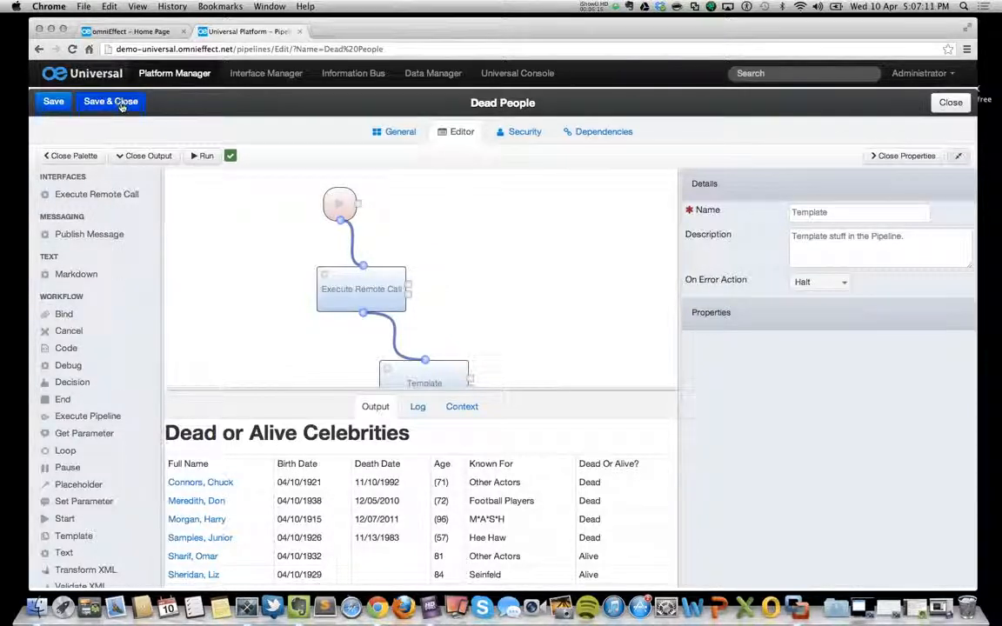
click(121, 103)
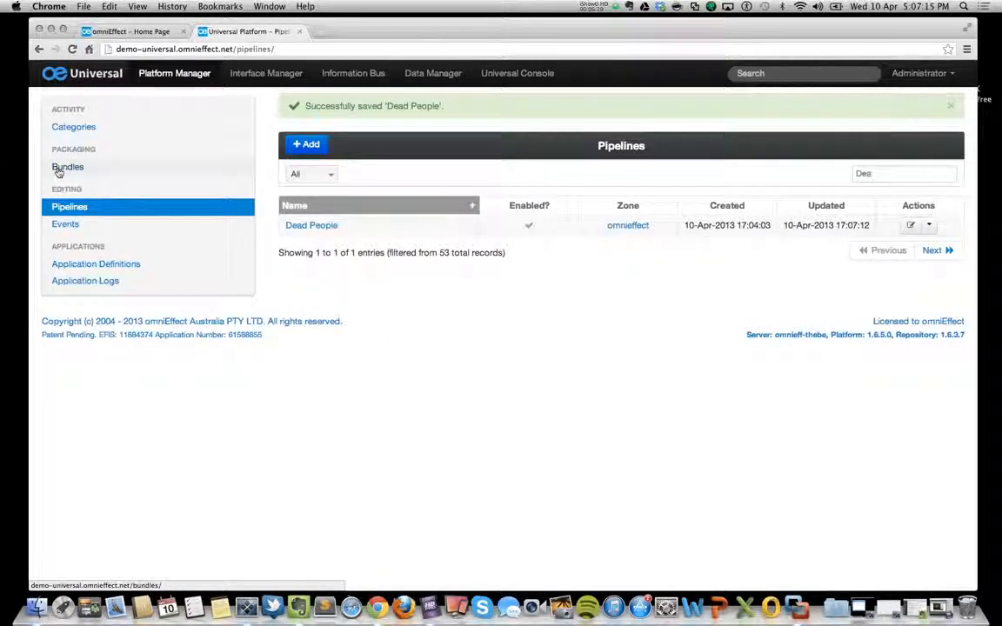
Create a new bundle named Dead People and save it.
click(58, 170)
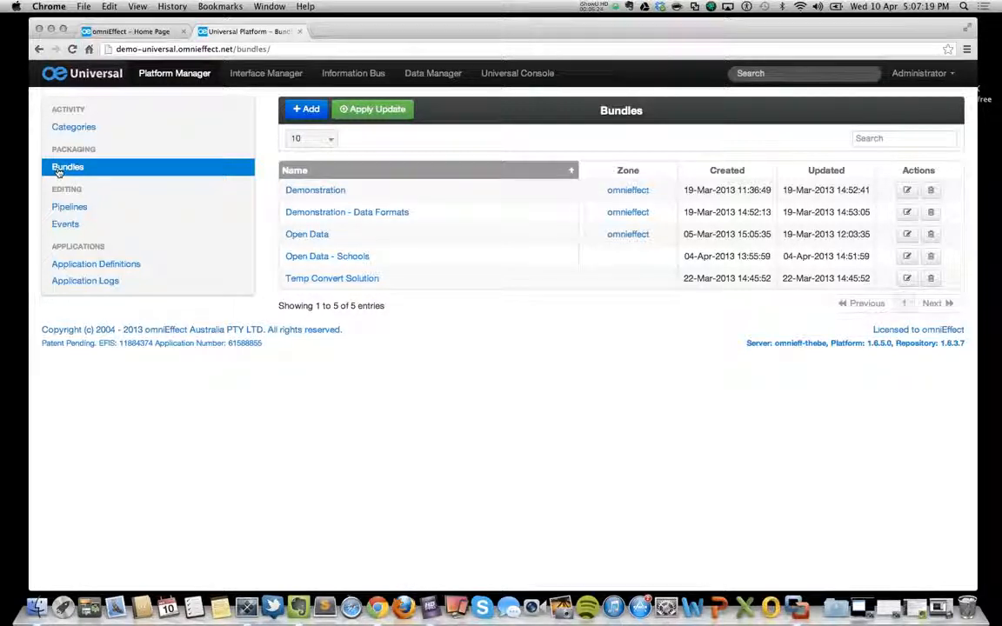
click(306, 109)
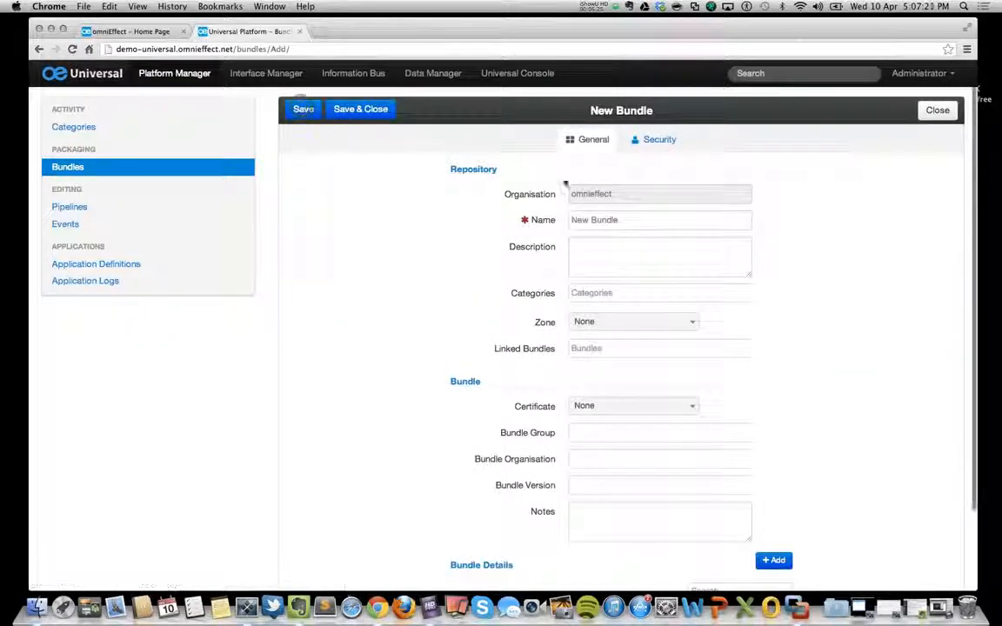
triple_click(624, 220)
text(Dea)
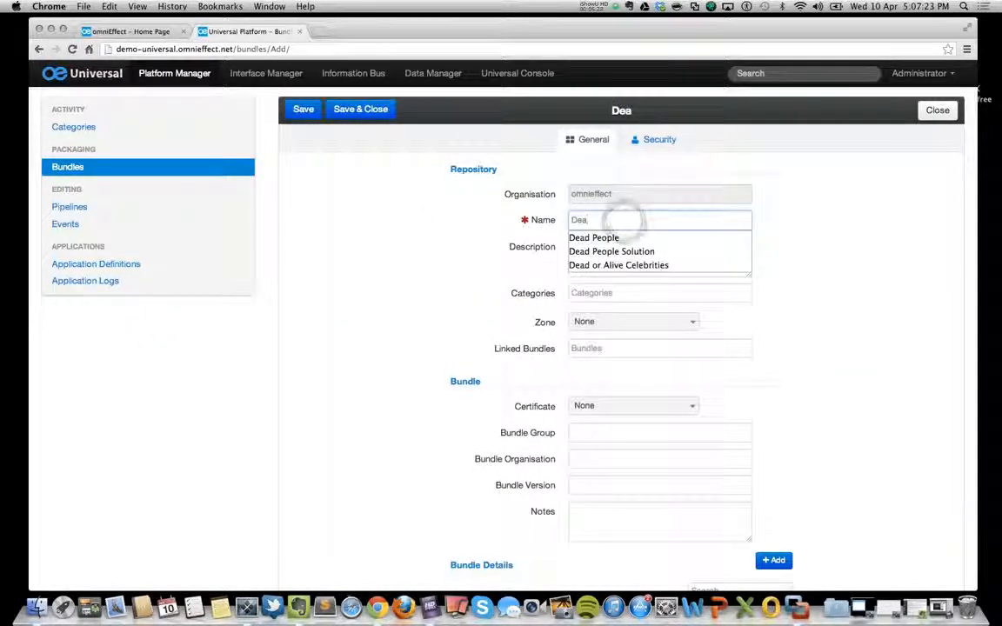
click(588, 246)
click(303, 109)
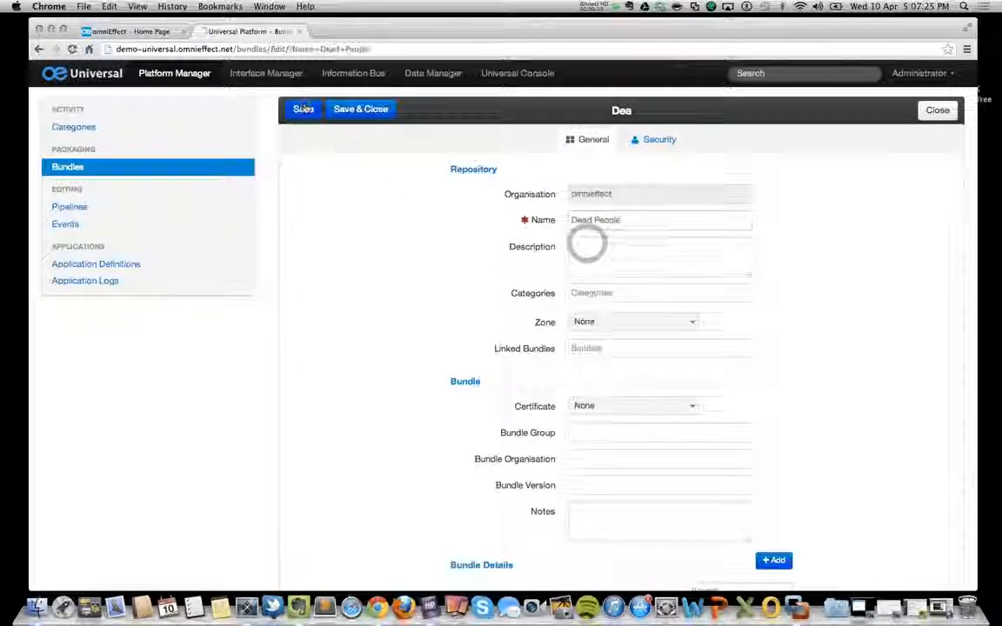
Fill in the bundle's organisation with the author's name, set its version to 1.0 and Zone to omnieffect, and save it.
scroll(501, 291, down, 3)
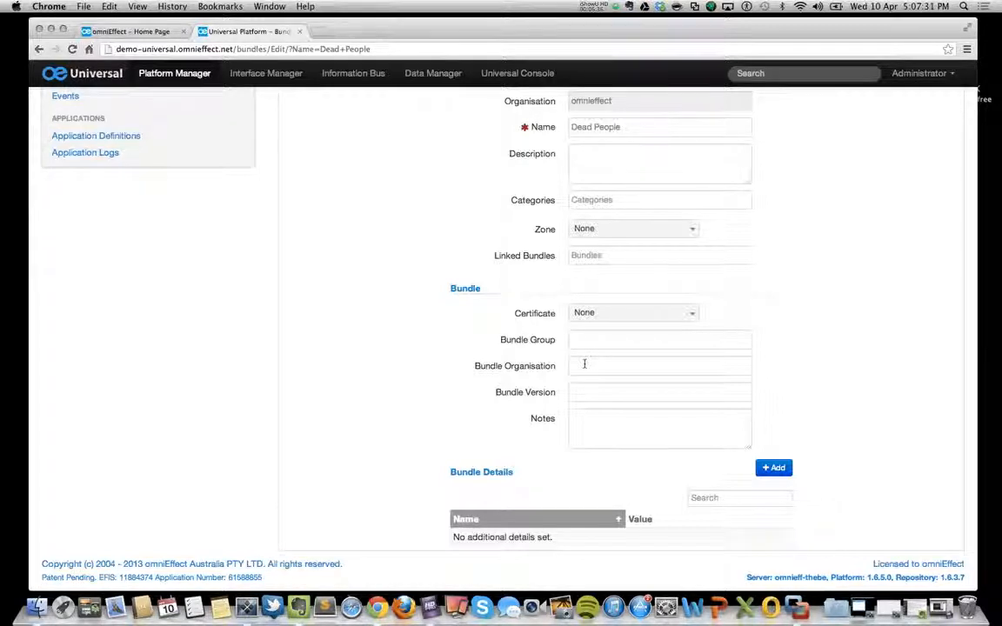
text(Mi)
key(Down)
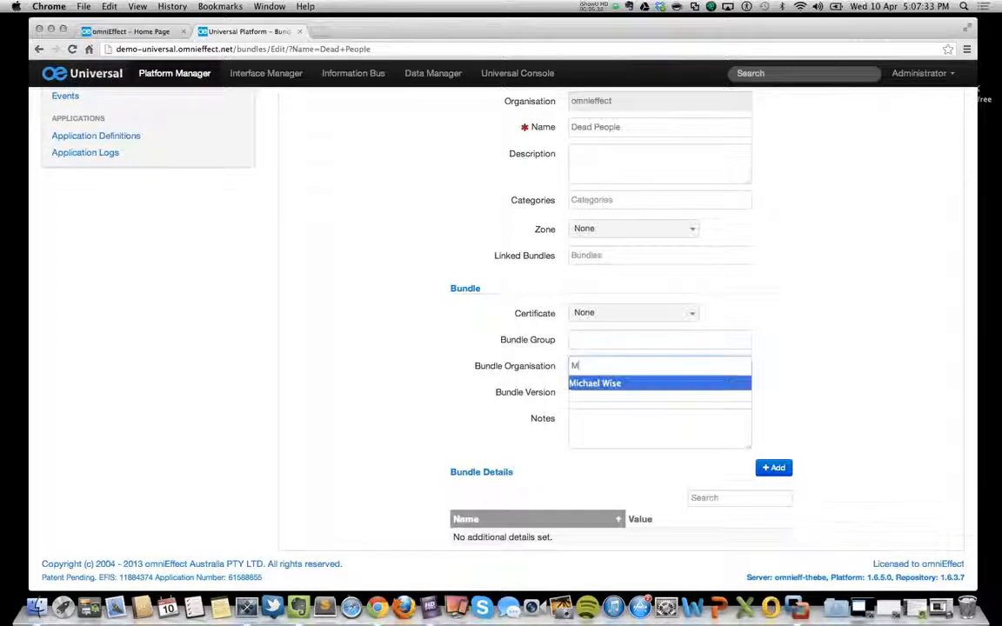
key(Tab)
text(1.0)
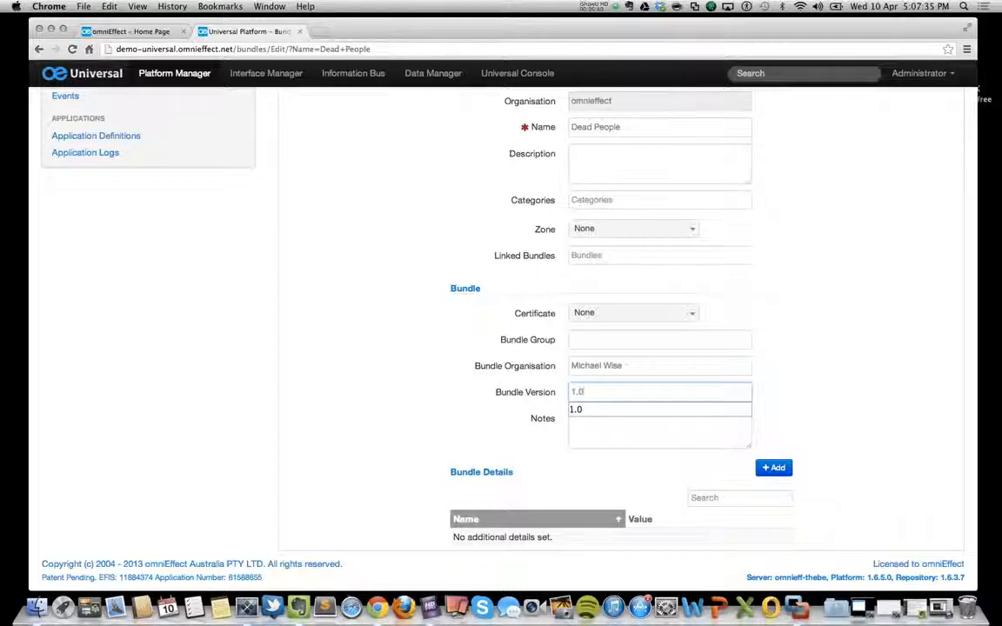
click(391, 300)
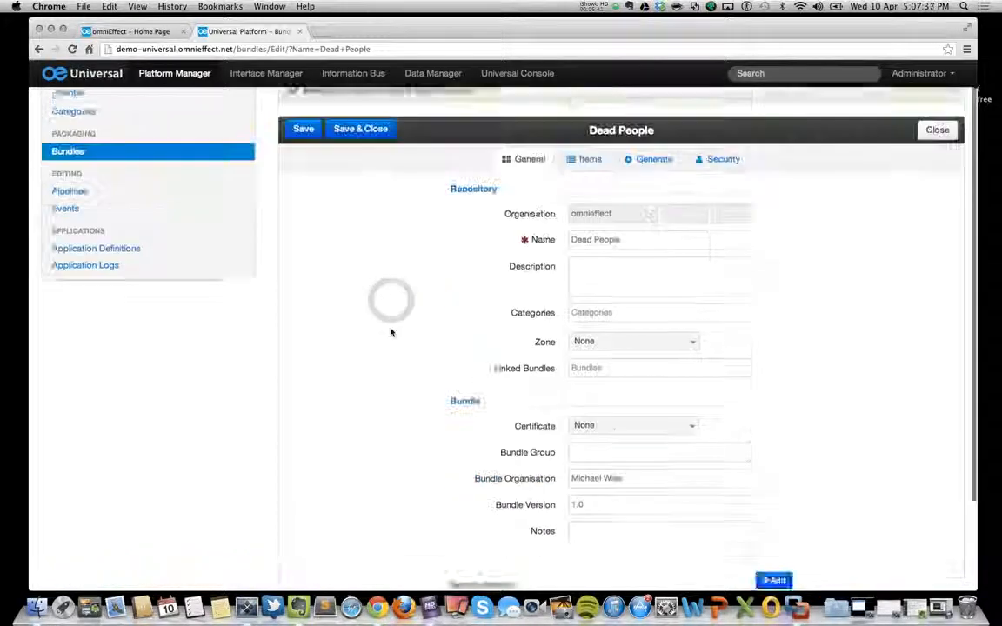
click(616, 363)
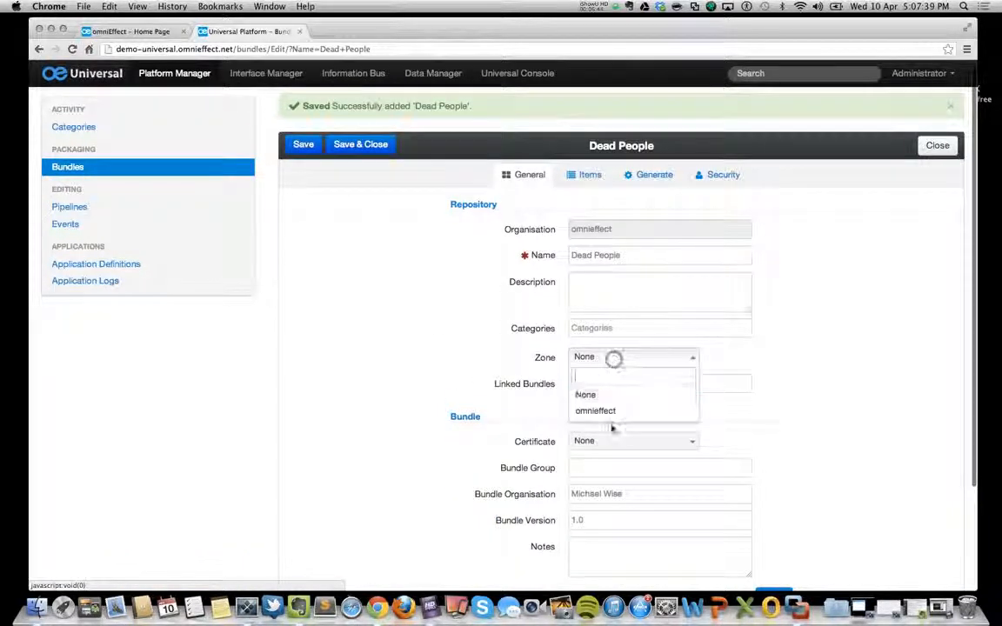
click(609, 411)
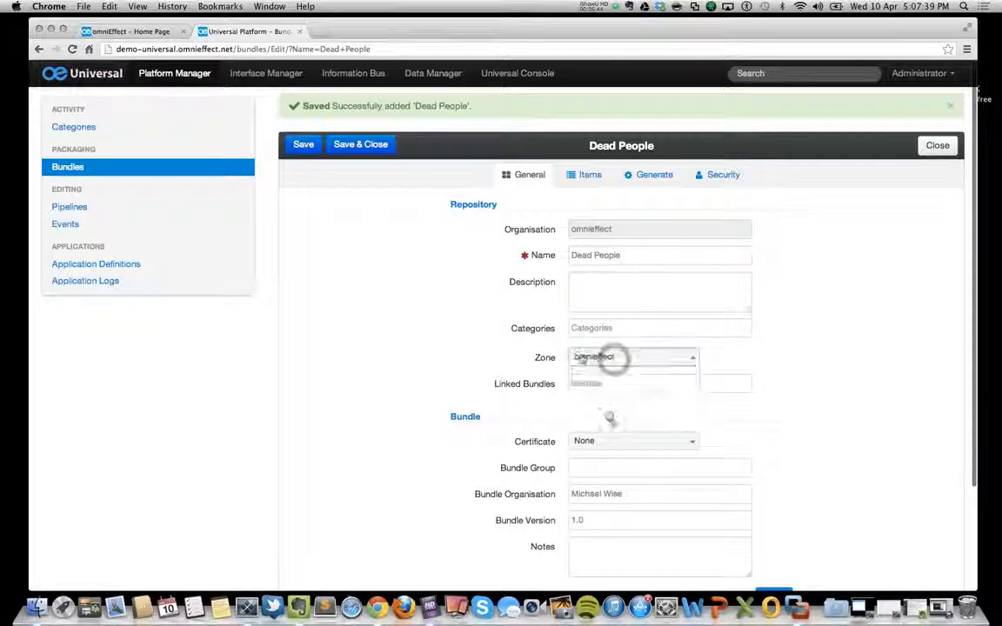
click(303, 146)
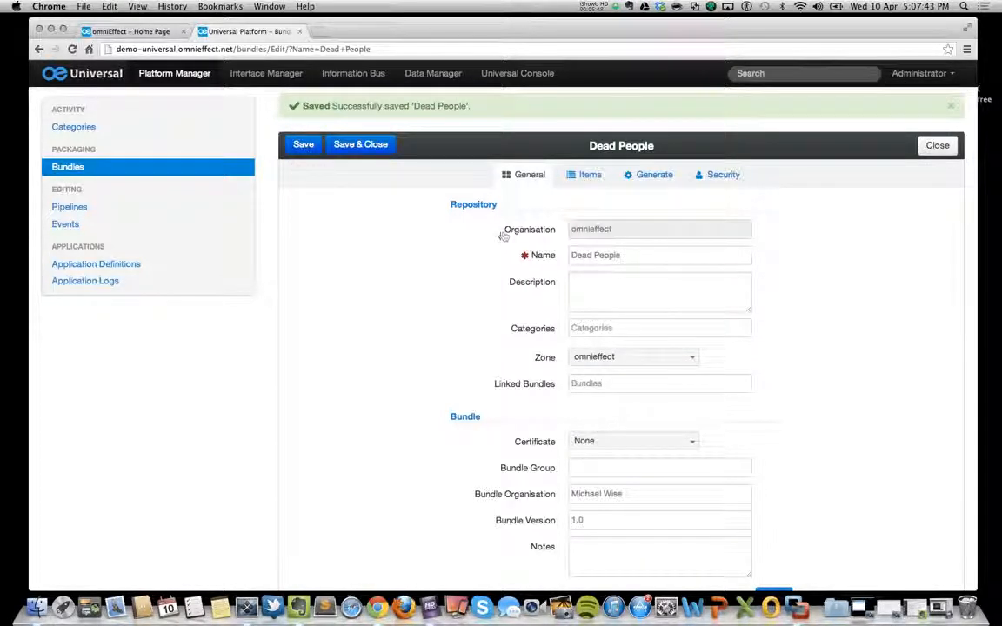
Check the Dead People bundle's items, and assign the Dead People pipeline to that bundle, saving and closing the pipeline.
scroll(372, 258, down, 2)
click(580, 174)
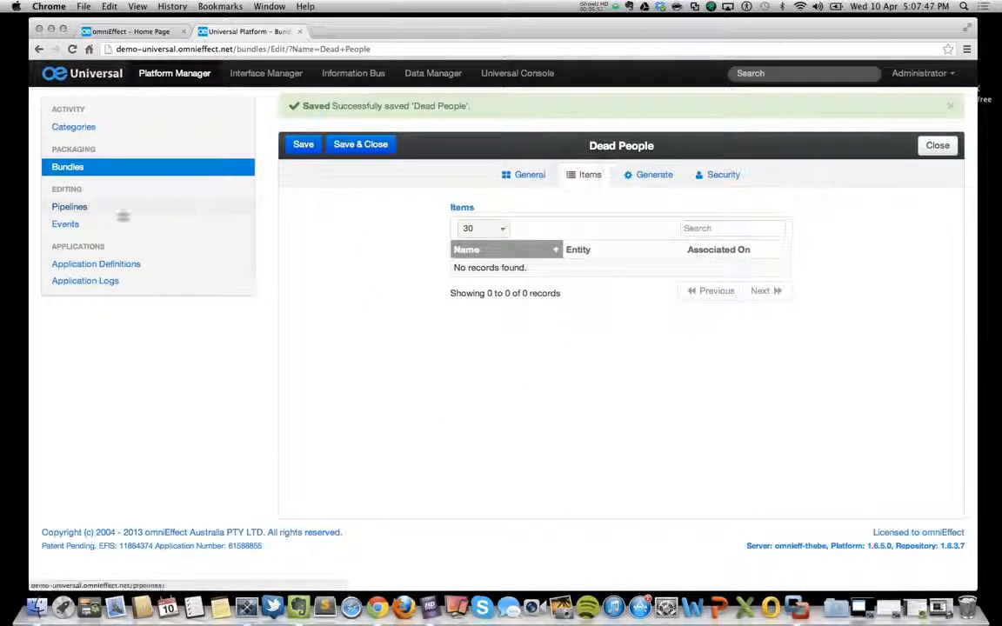
click(116, 207)
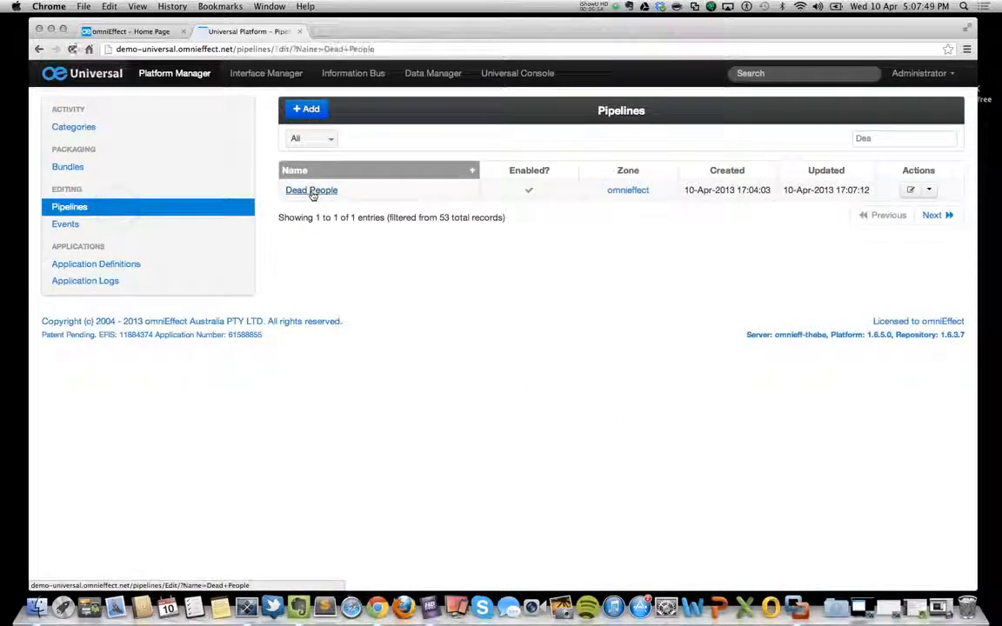
click(321, 190)
click(621, 376)
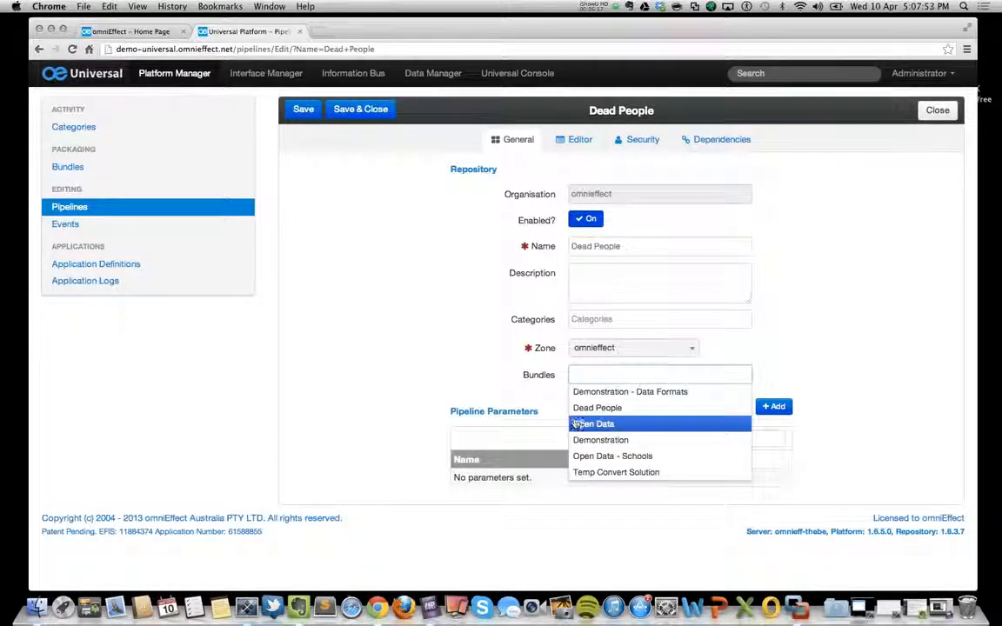
click(581, 408)
click(359, 111)
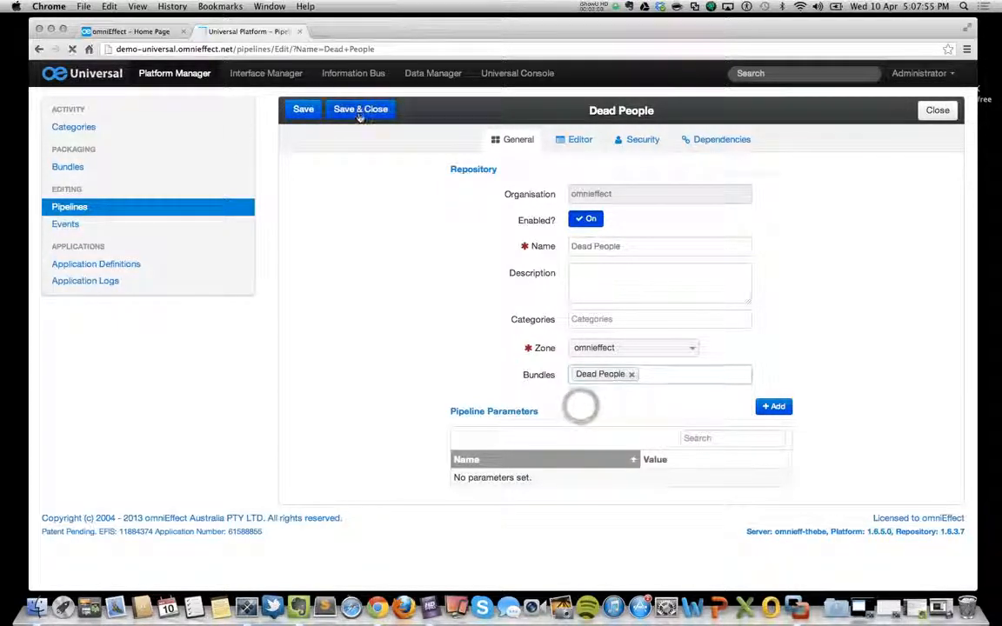
Assign the Dead People remote call to the Dead People bundle, saving and closing the remote call.
click(266, 73)
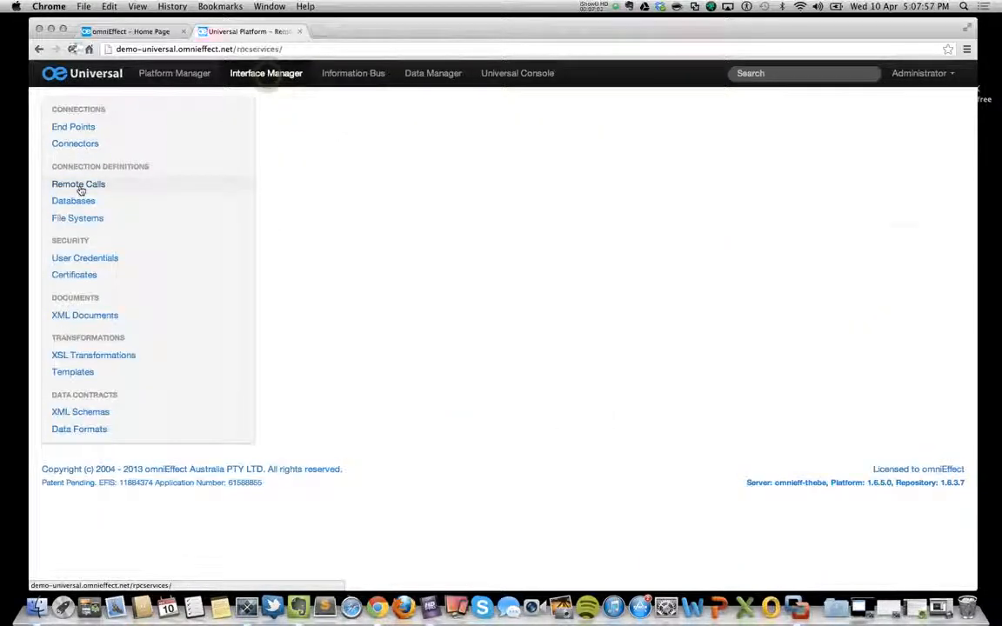
click(310, 191)
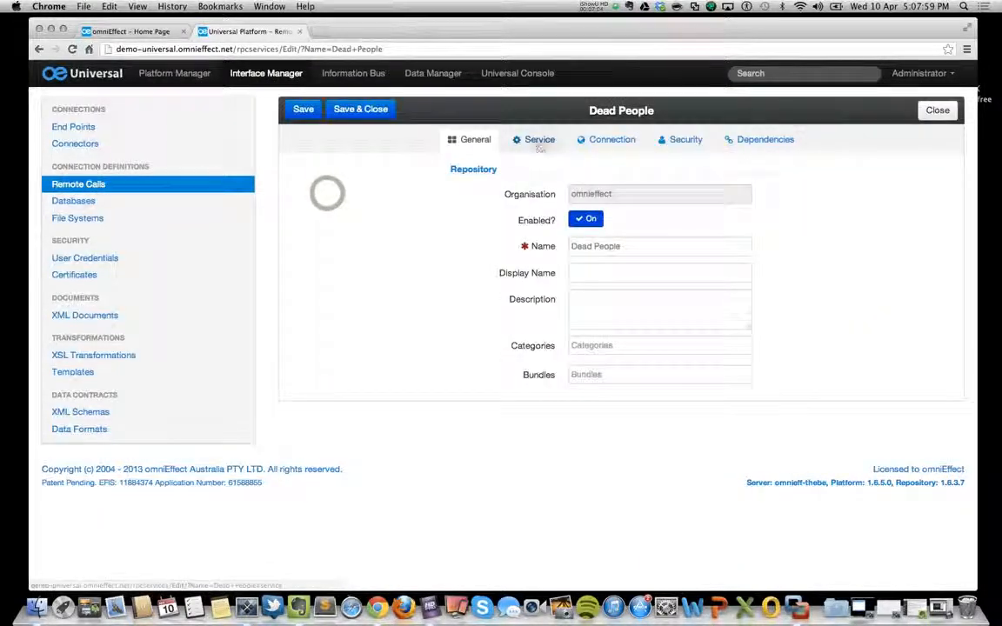
click(621, 367)
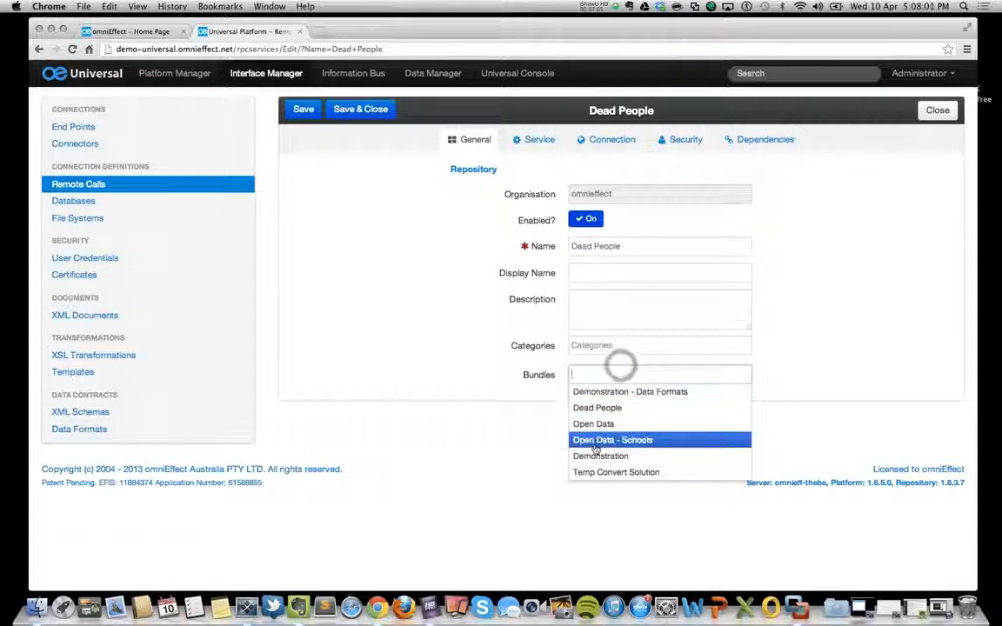
click(596, 408)
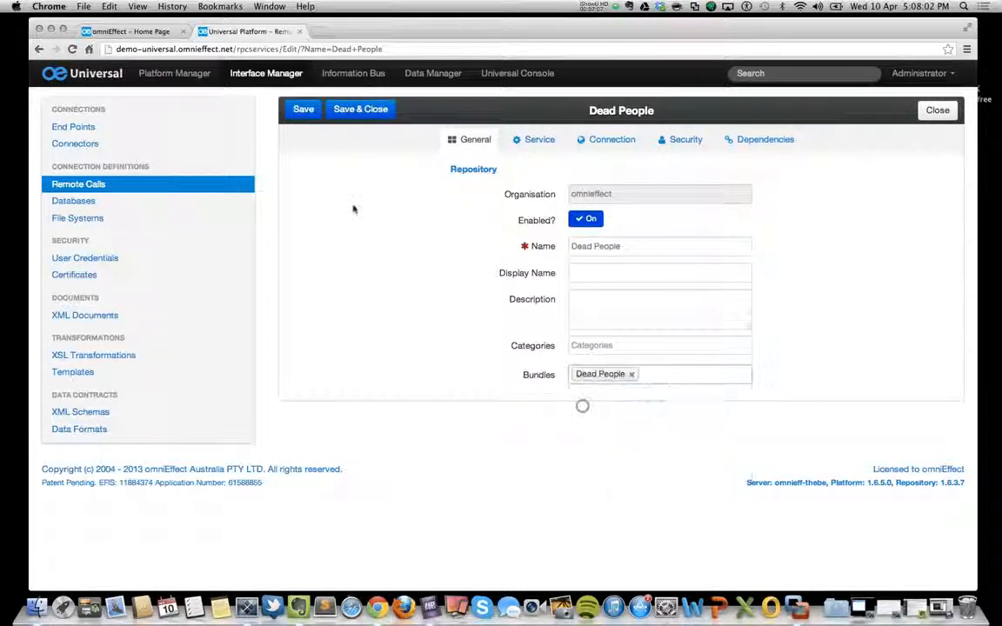
click(358, 109)
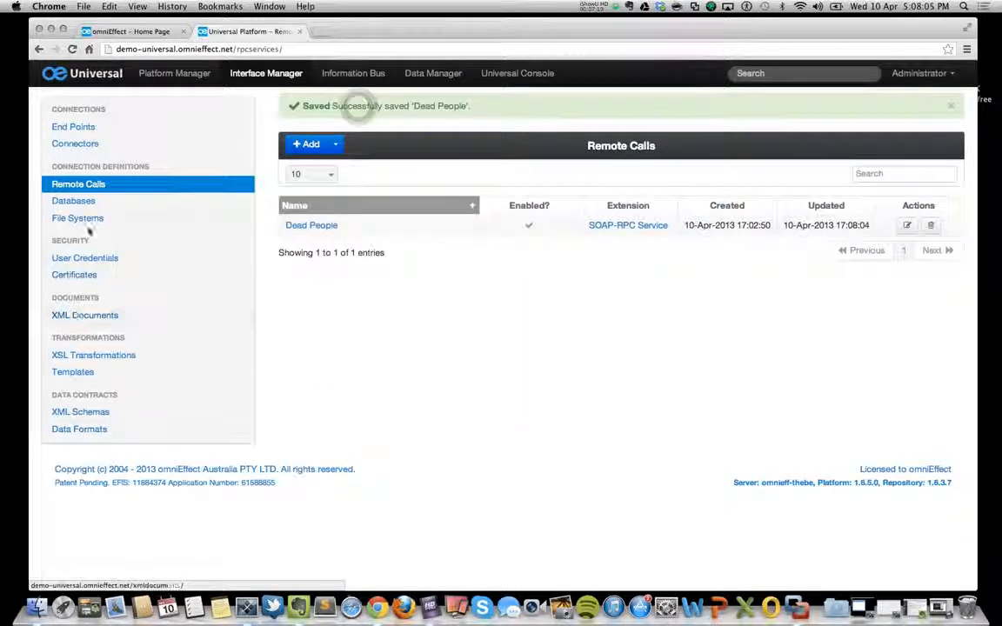
Reopen the Dead People remote call to review its service settings, and save and close it.
click(325, 225)
click(535, 140)
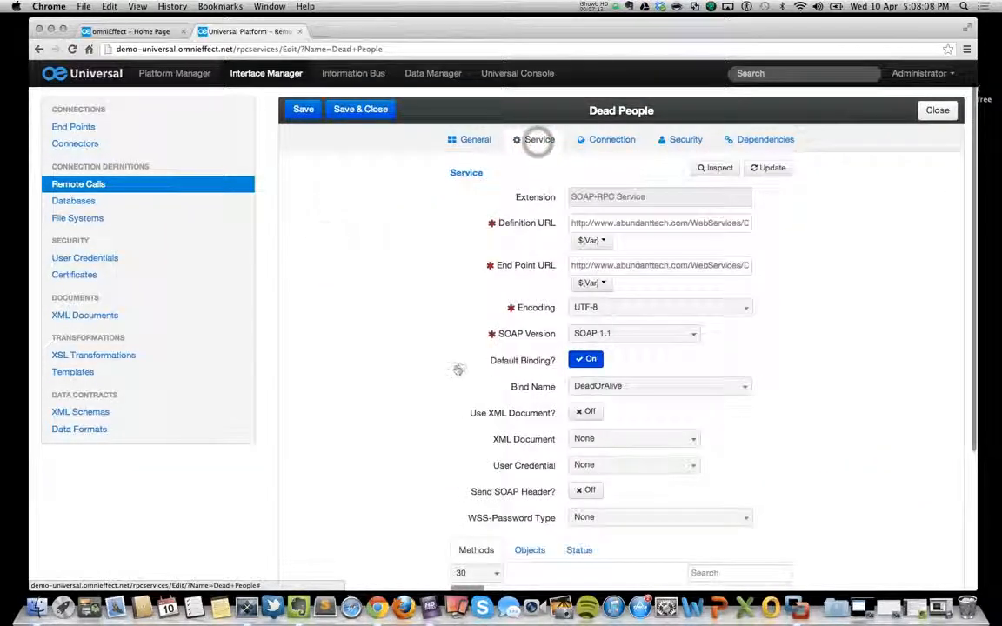
click(362, 118)
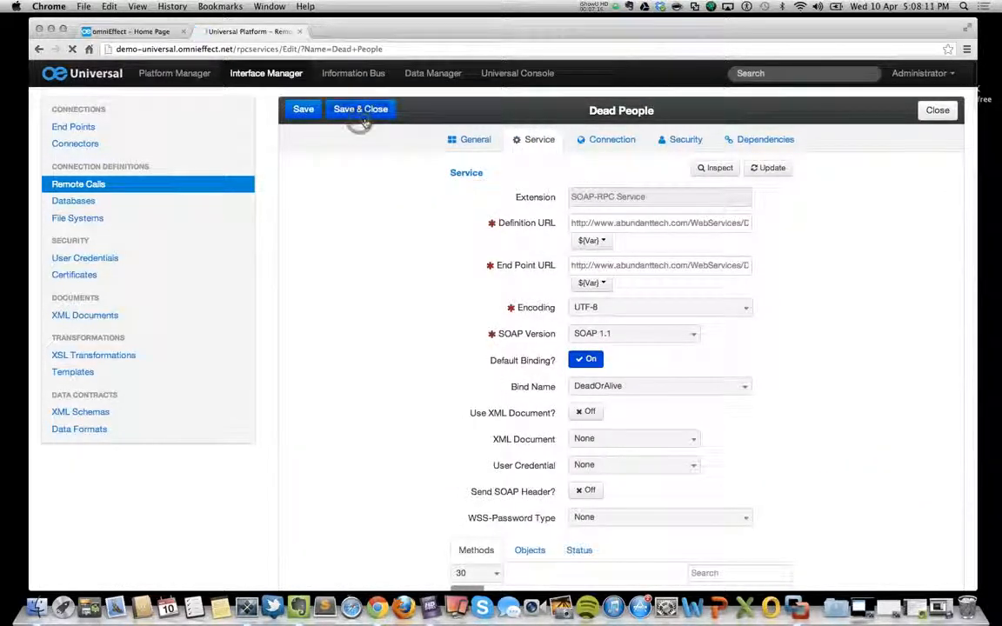
Assign the Dead People template to the Dead People bundle and save the template.
click(75, 372)
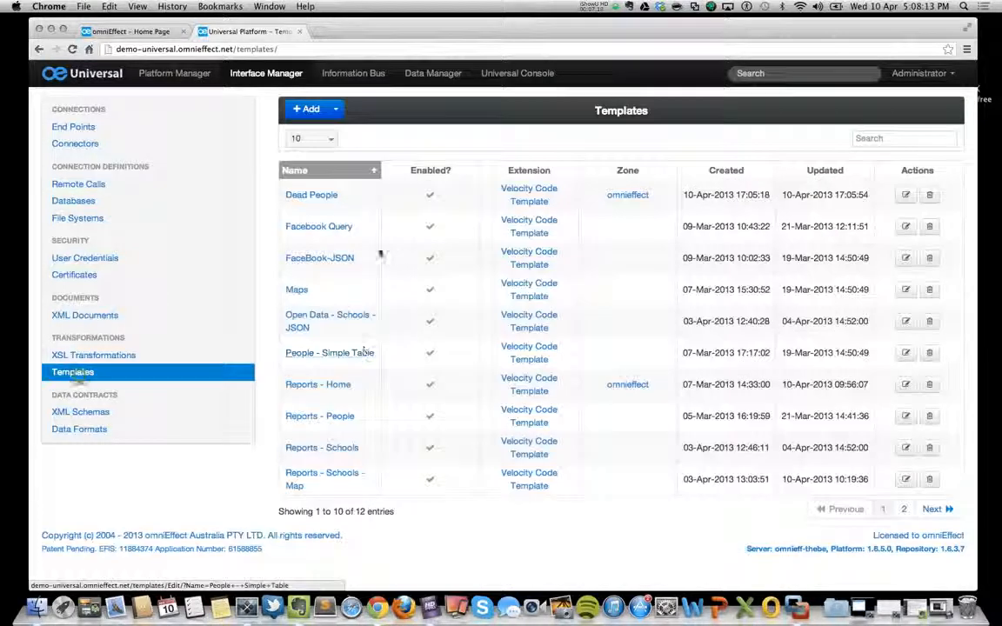
click(315, 196)
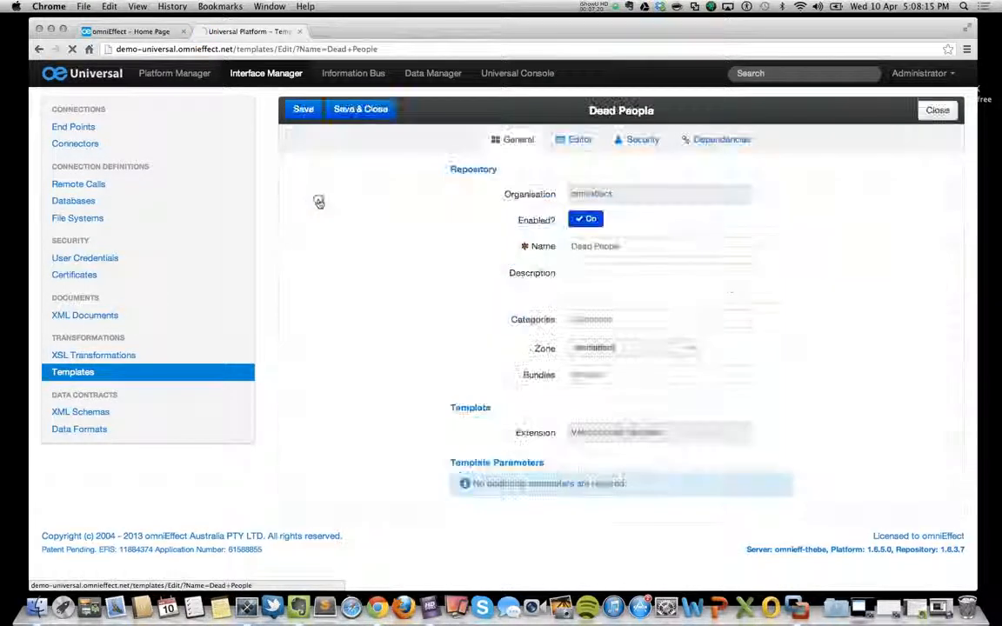
click(609, 375)
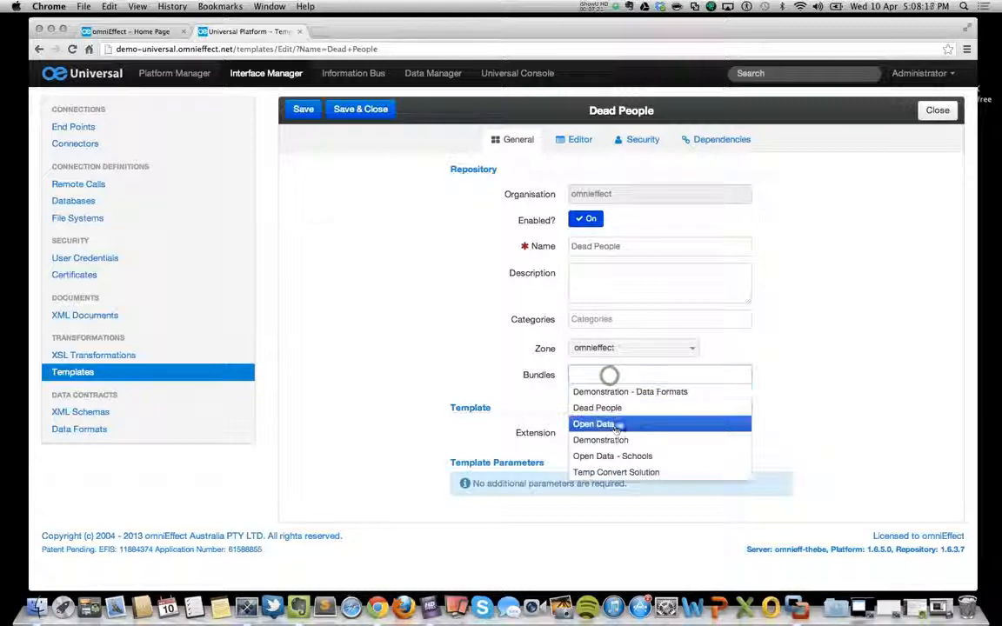
click(597, 408)
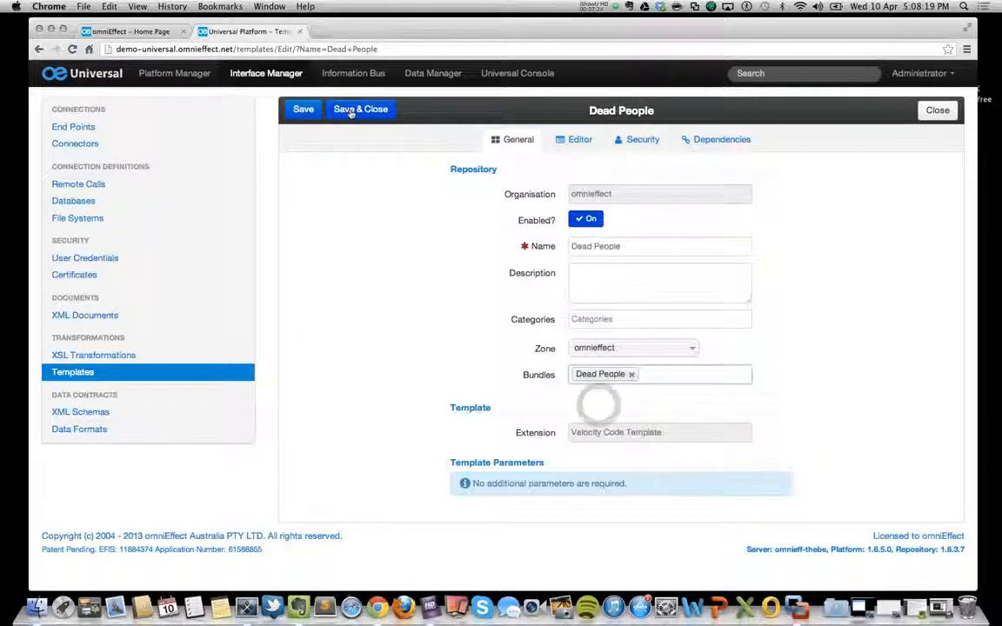
click(303, 110)
click(346, 149)
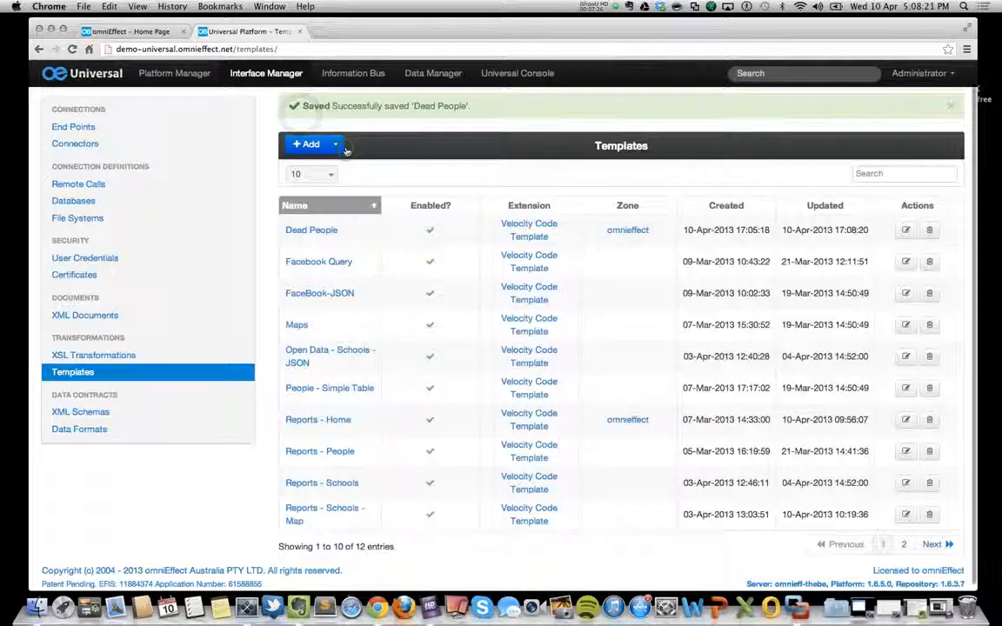
Check which pipelines, remote calls and templates are listed as items of the Dead People bundle.
click(173, 74)
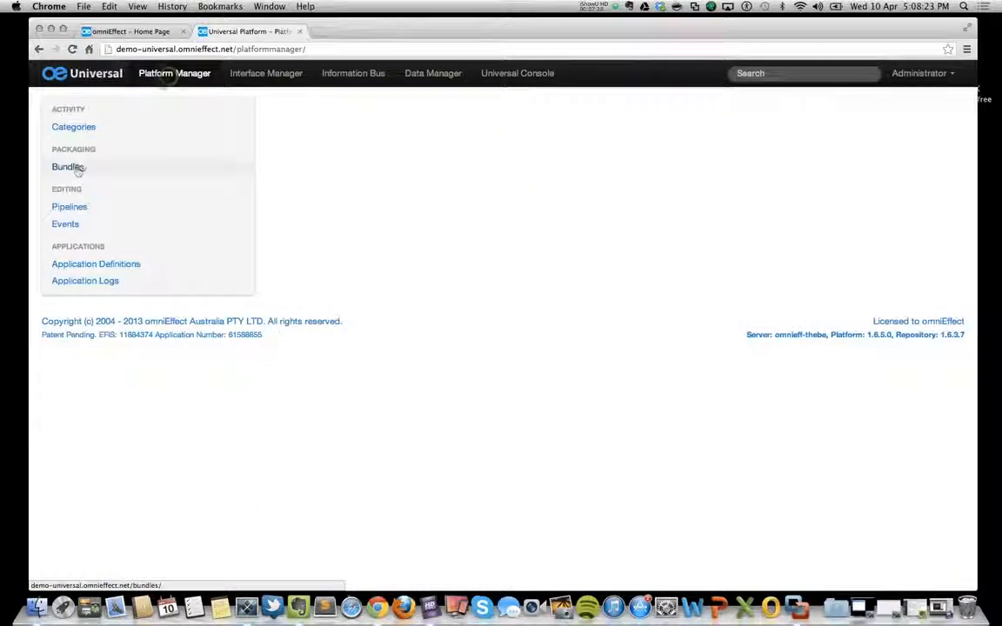
click(76, 169)
click(311, 190)
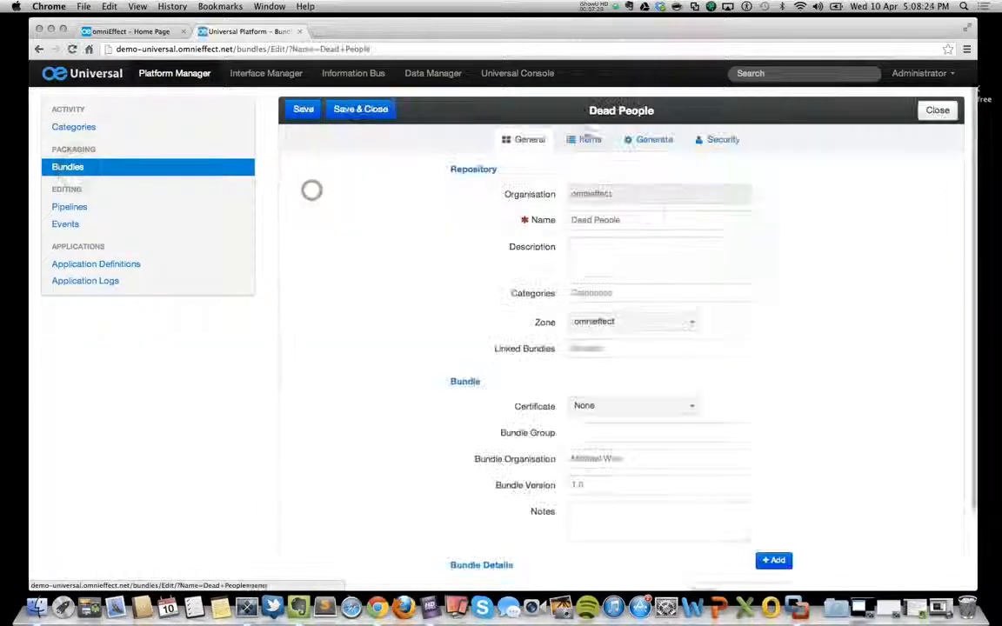
click(591, 139)
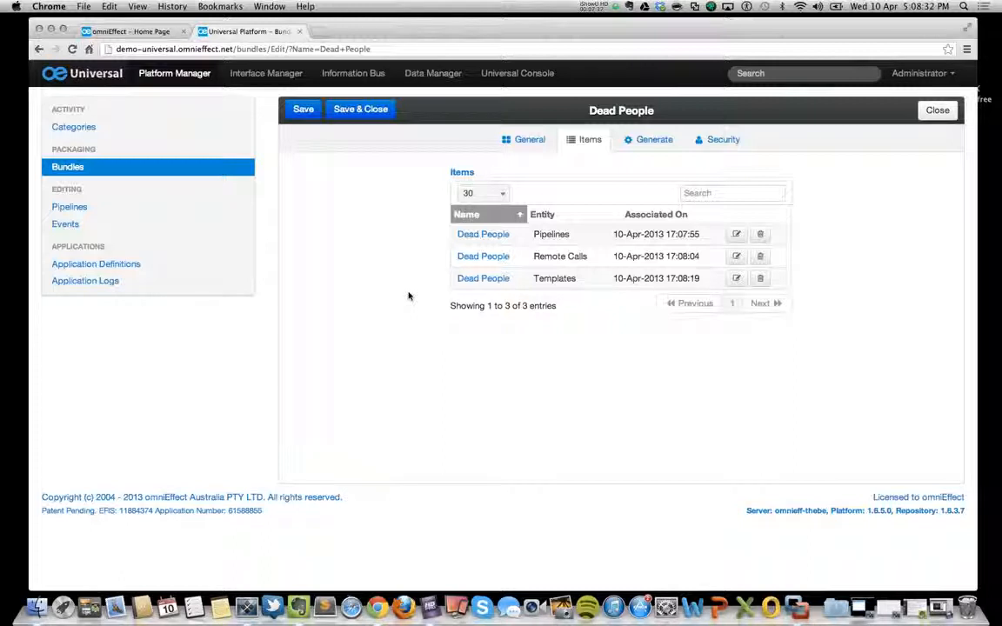
Generate a UIZ package file from the Dead People bundle.
click(674, 141)
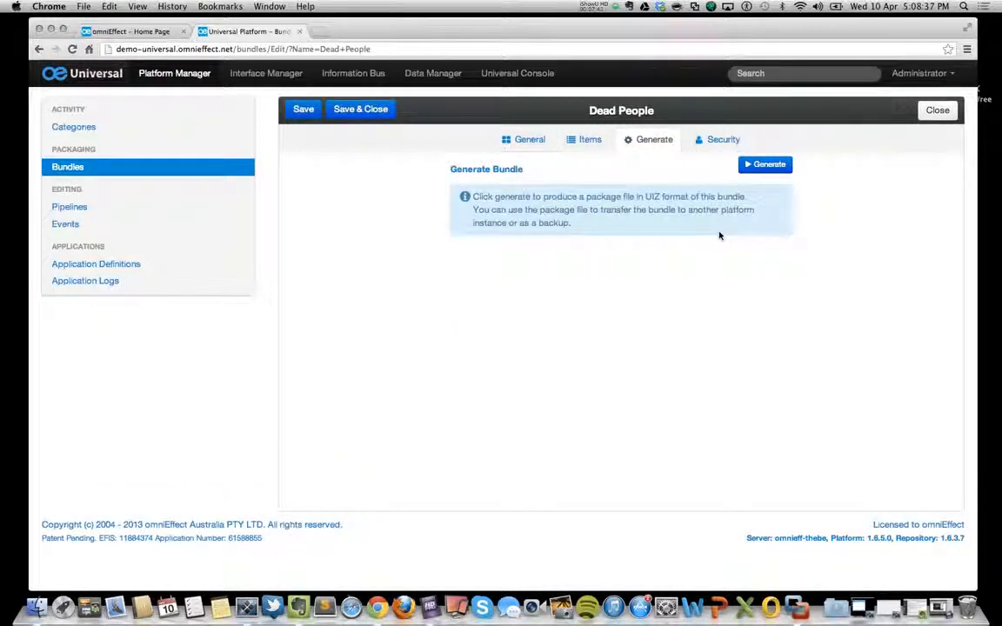
double_click(651, 196)
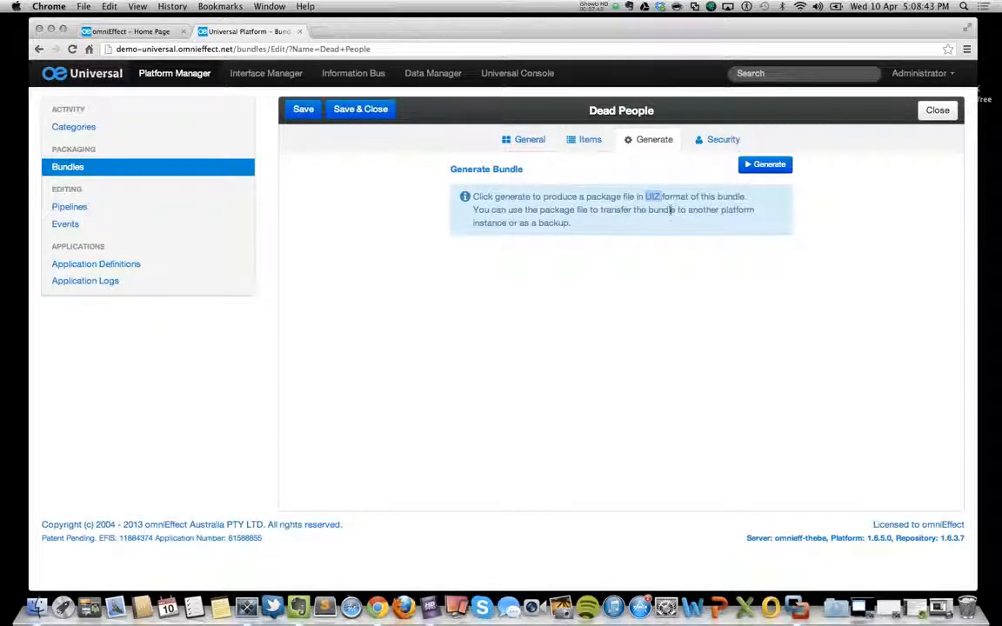
click(774, 165)
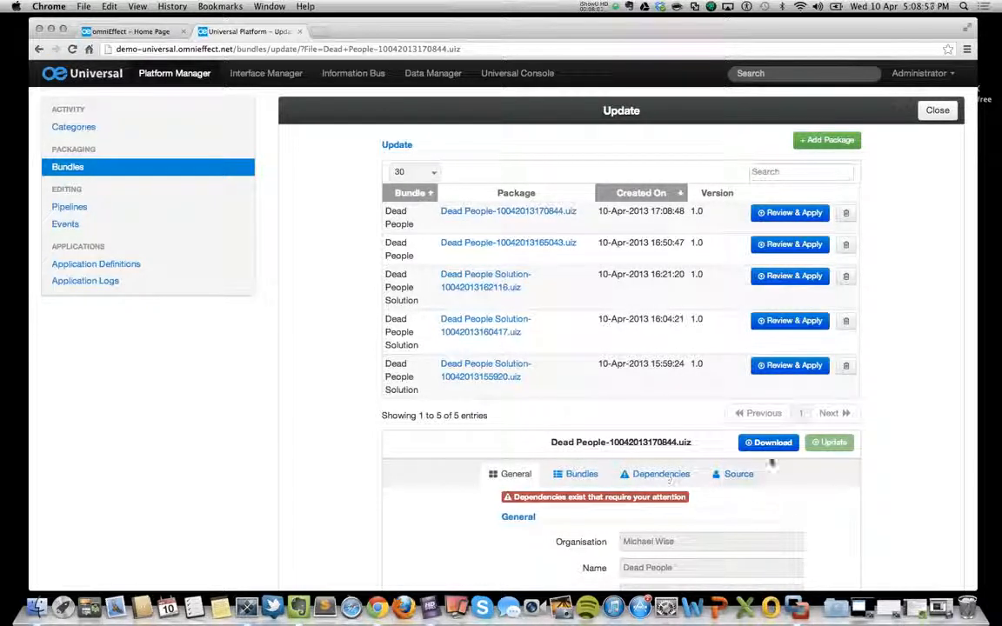
Download the newly generated Dead People-10042013170844.uiz package, move it from the Downloads folder to the desktop, and close that folder.
click(475, 212)
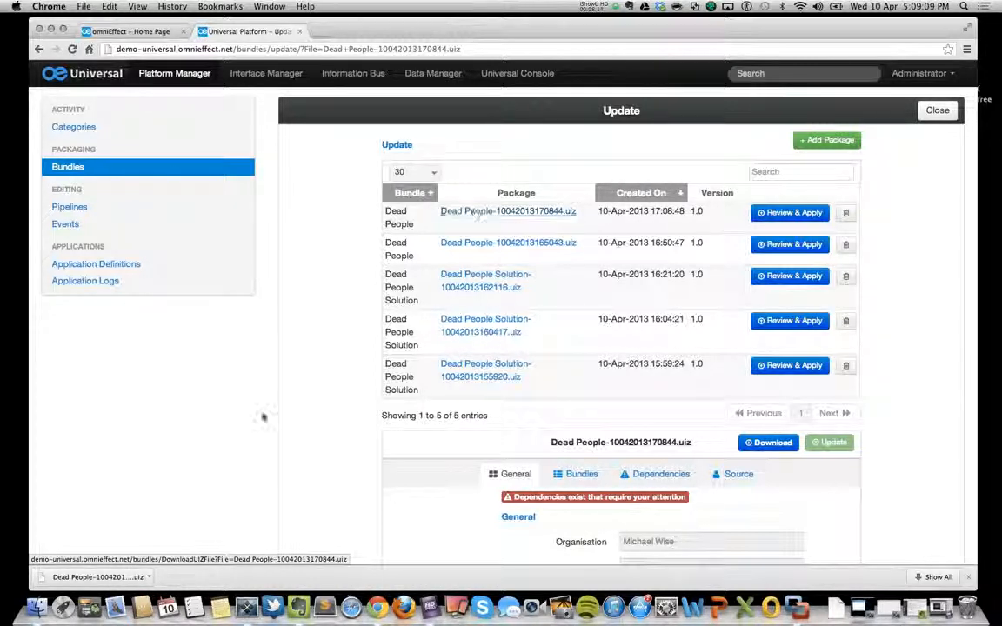
click(149, 577)
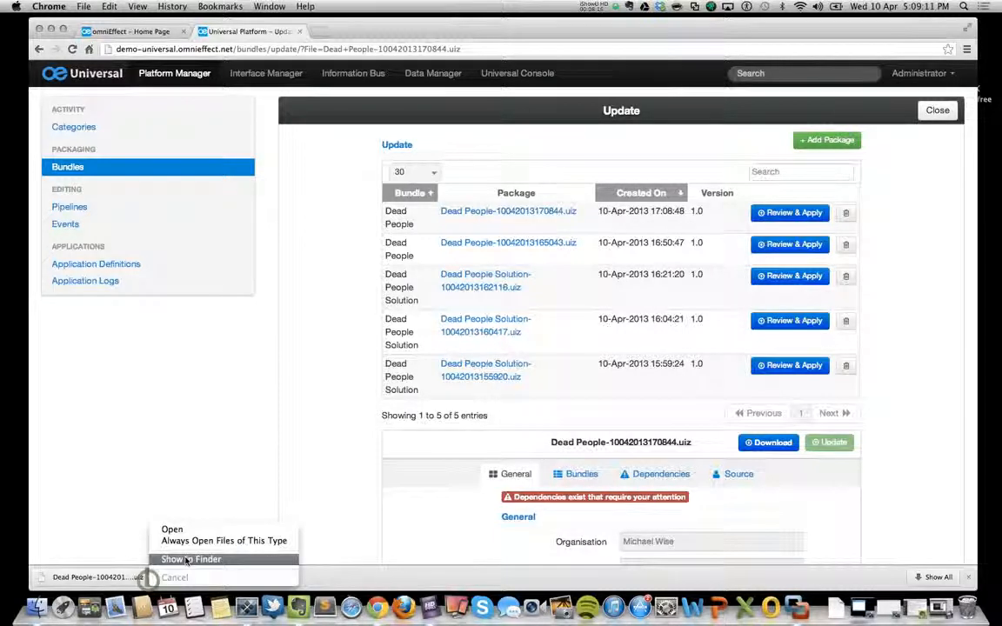
click(179, 560)
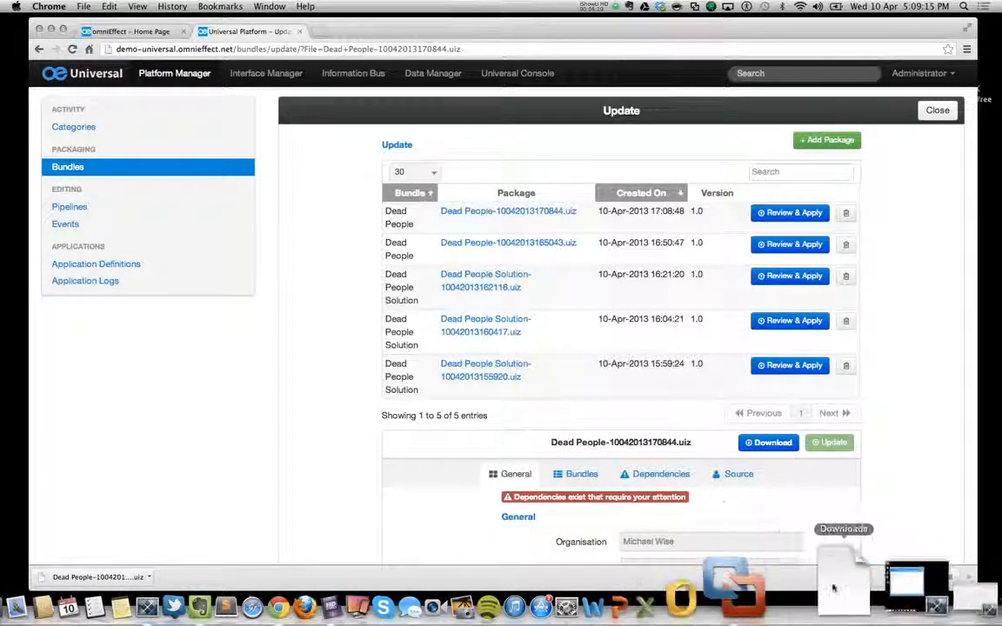
click(835, 578)
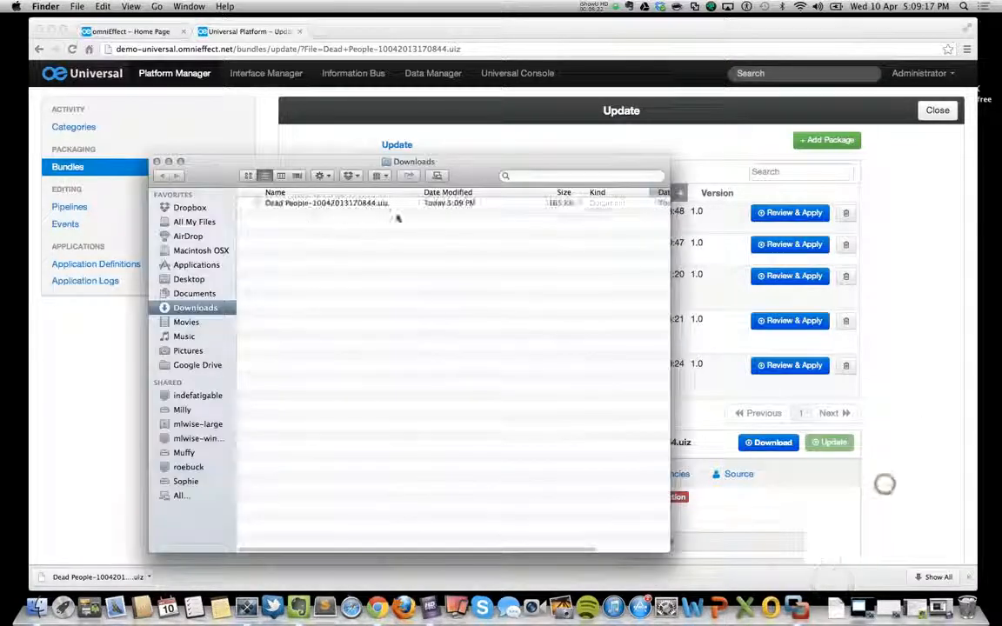
drag(292, 204, 979, 195)
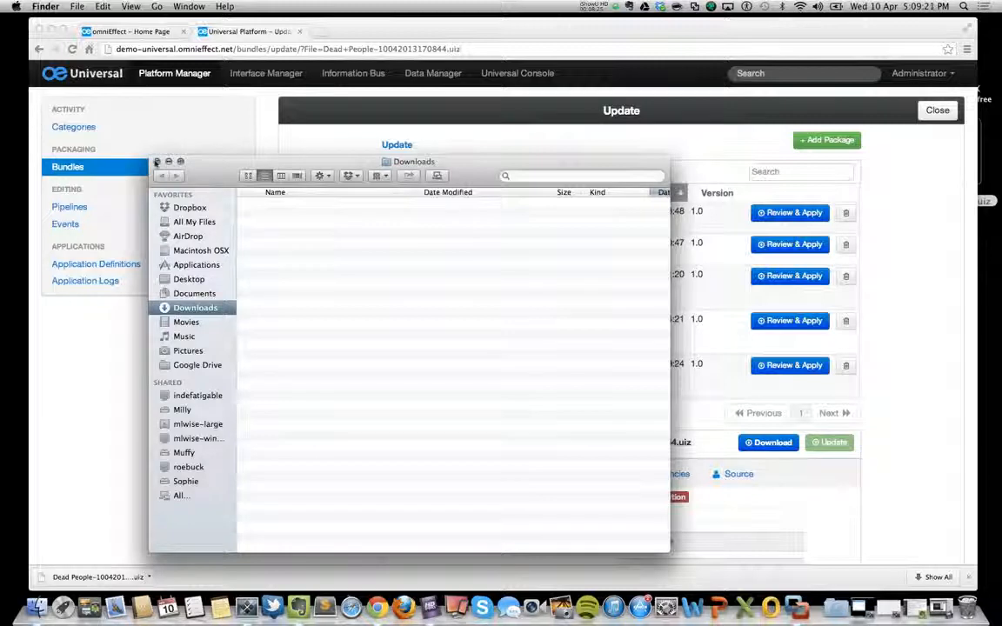
click(157, 161)
click(153, 160)
Rename the package on the desktop to Dead People-1.0.uiz, and return to the browser window and dismiss its downloads bar.
drag(527, 27, 353, 33)
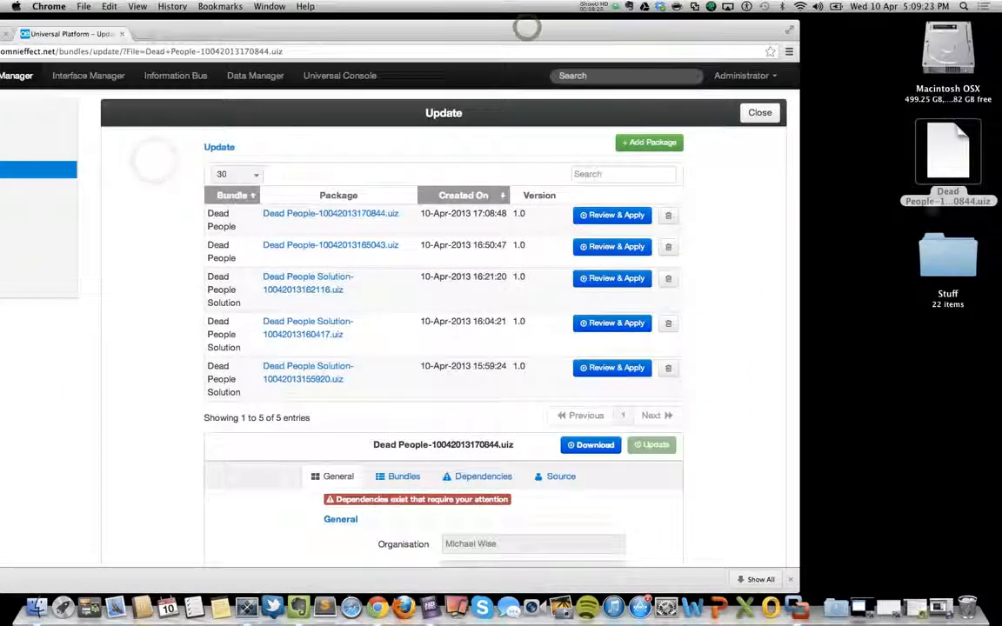
click(949, 156)
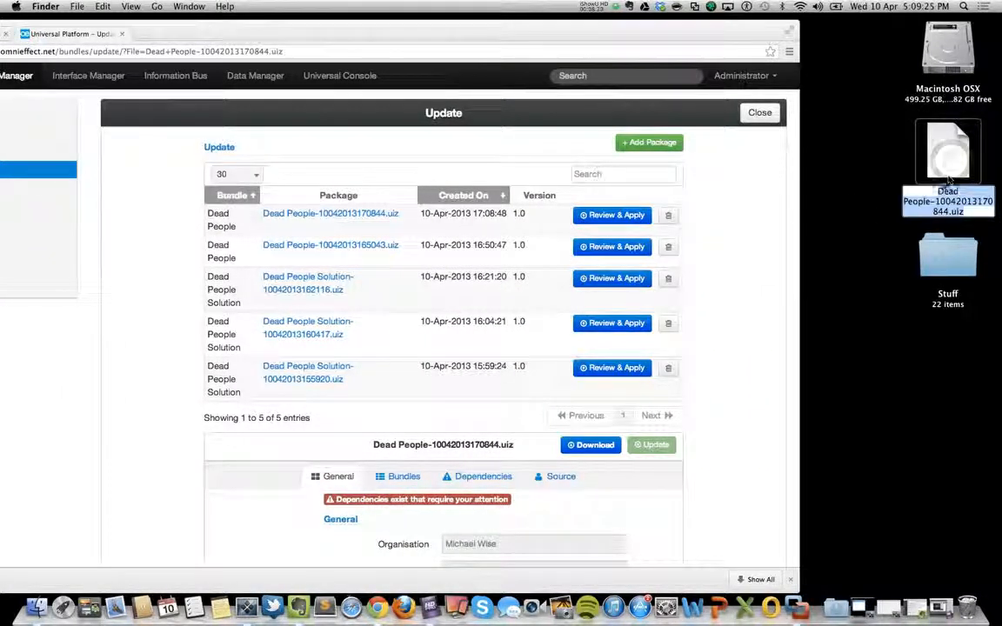
click(935, 201)
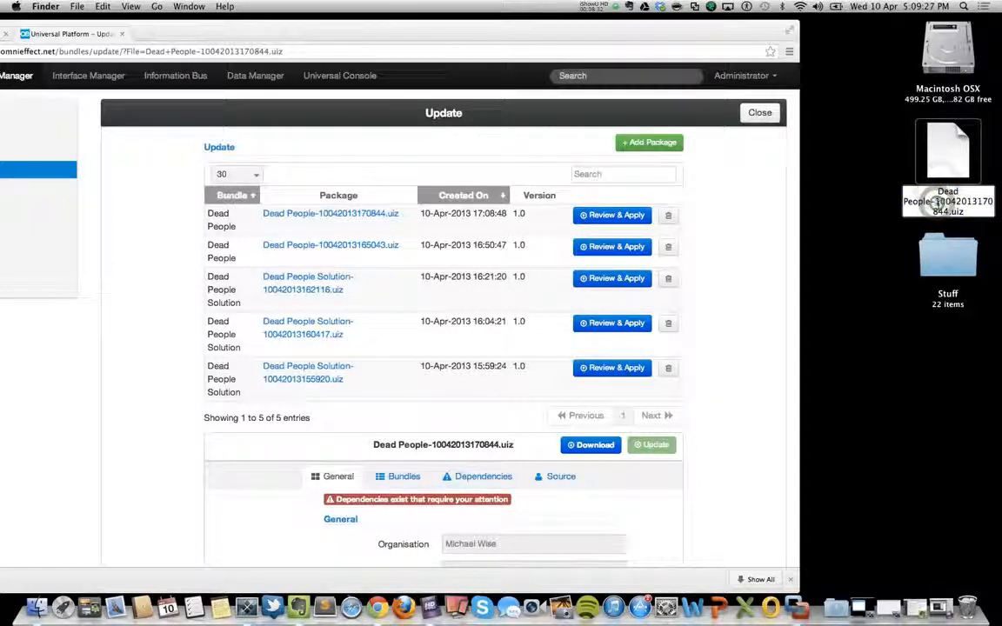
drag(936, 202, 949, 212)
text(2)
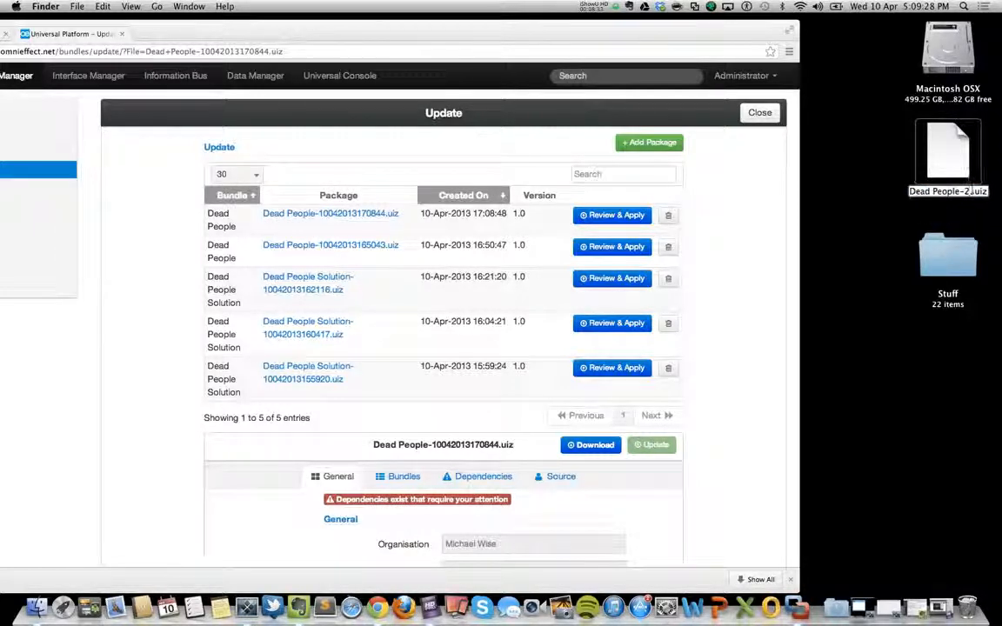
key(BackSpace)
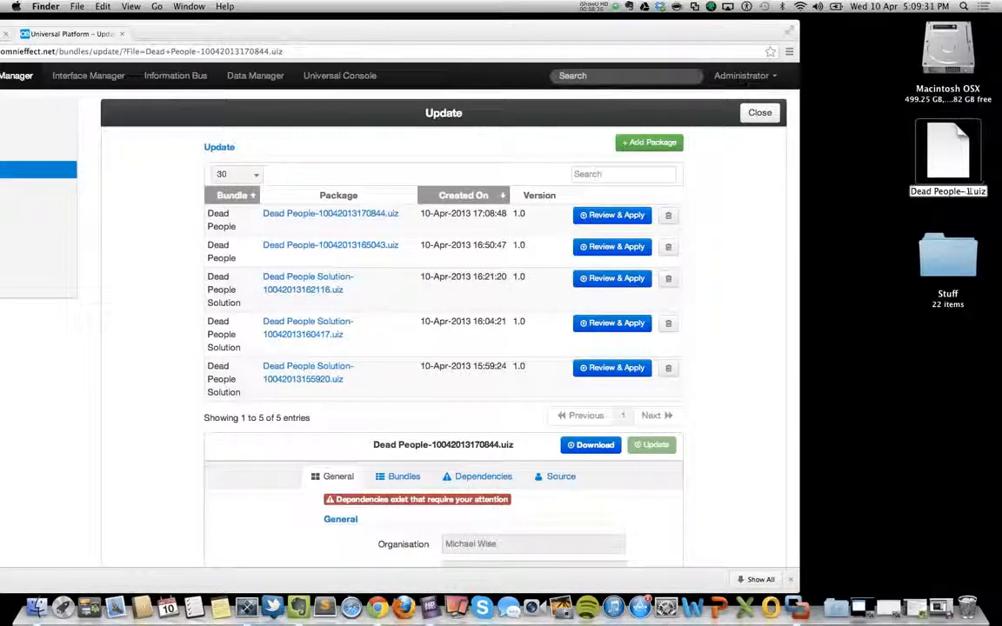
key(Return)
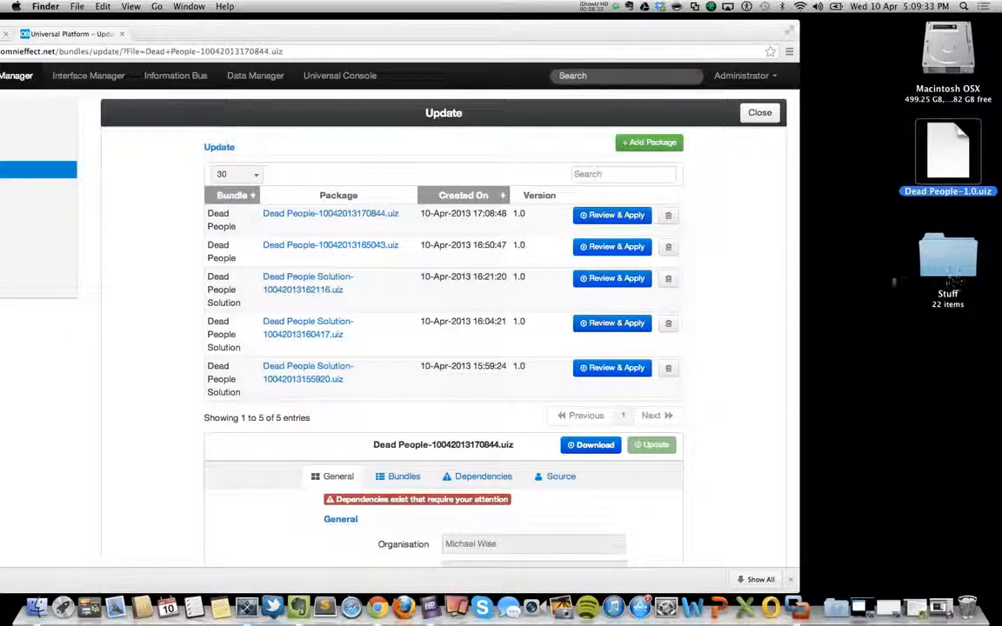
double_click(581, 31)
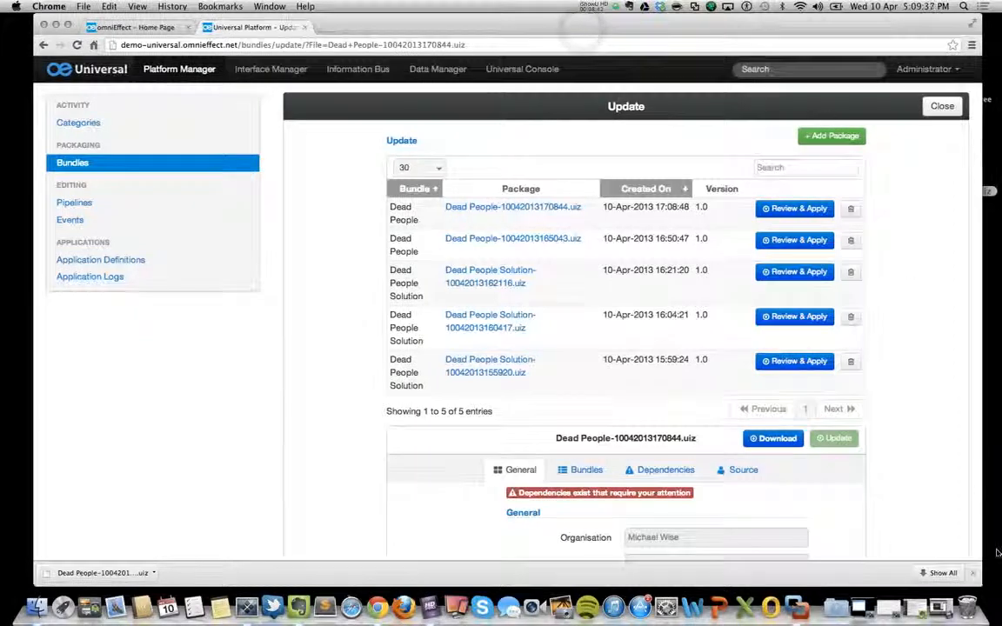
click(973, 573)
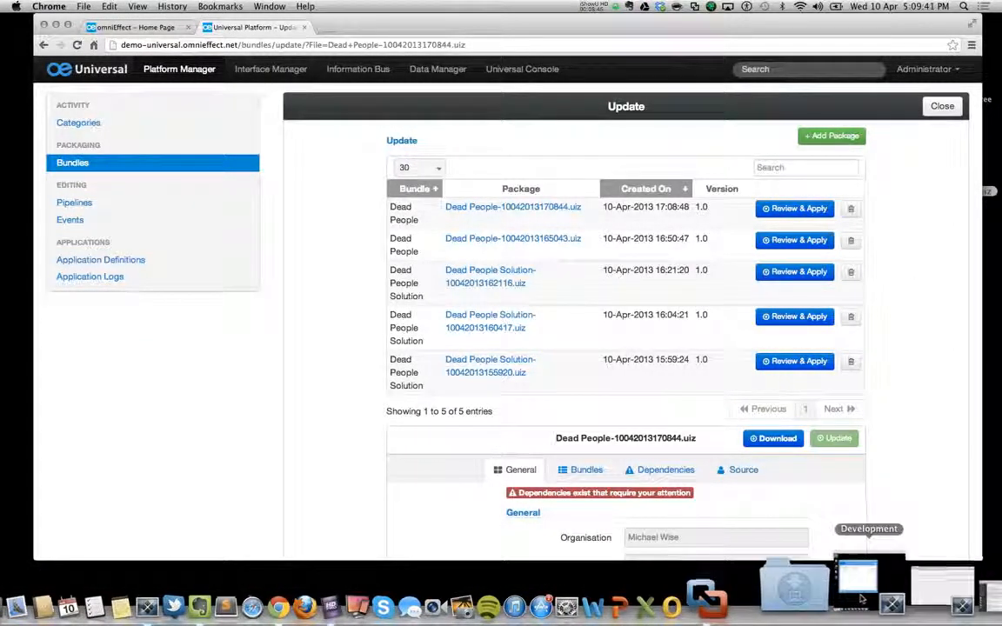
On the Development machine, go through Universal Manager's Getting Started setup, accepting the existing license, repository database, organisation and platform instance settings.
click(861, 598)
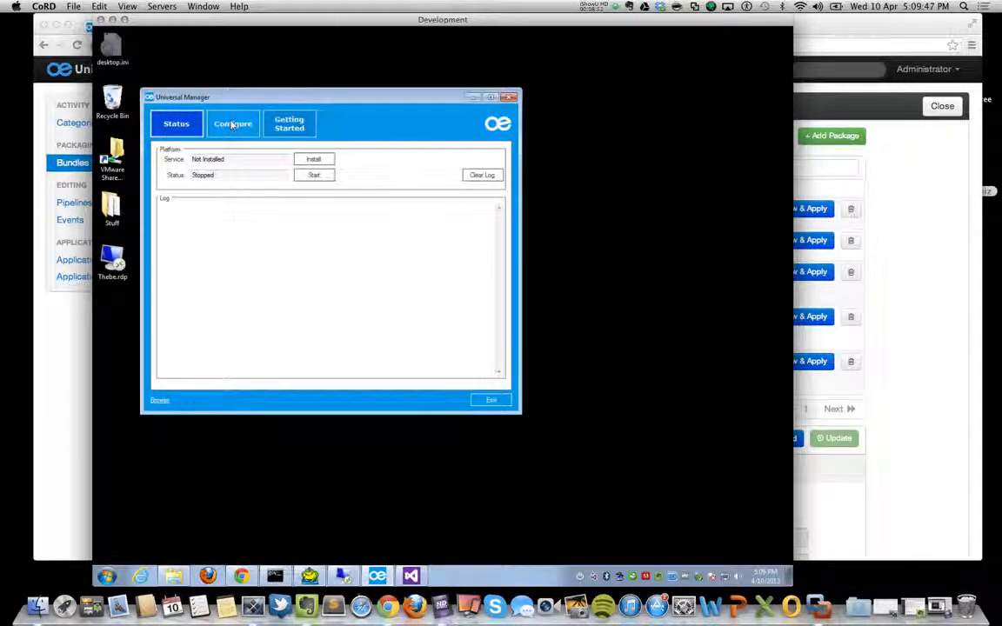
click(290, 124)
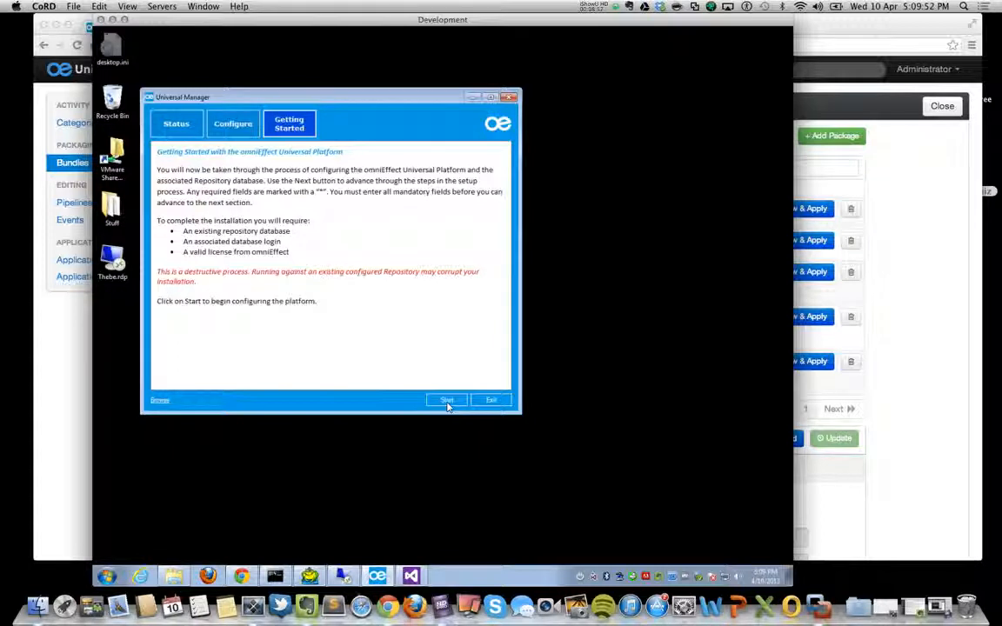
click(446, 401)
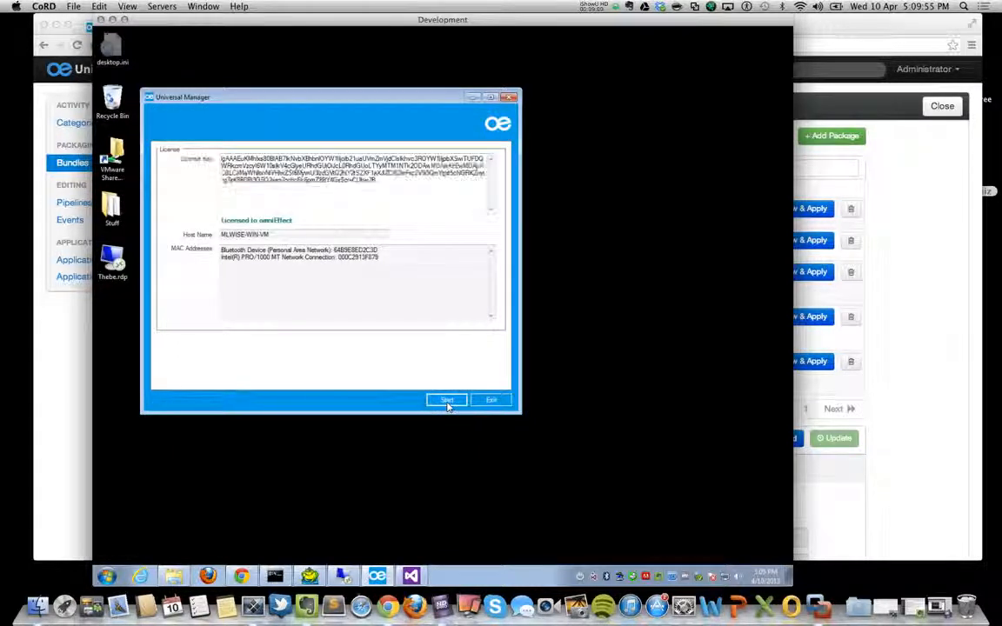
click(446, 401)
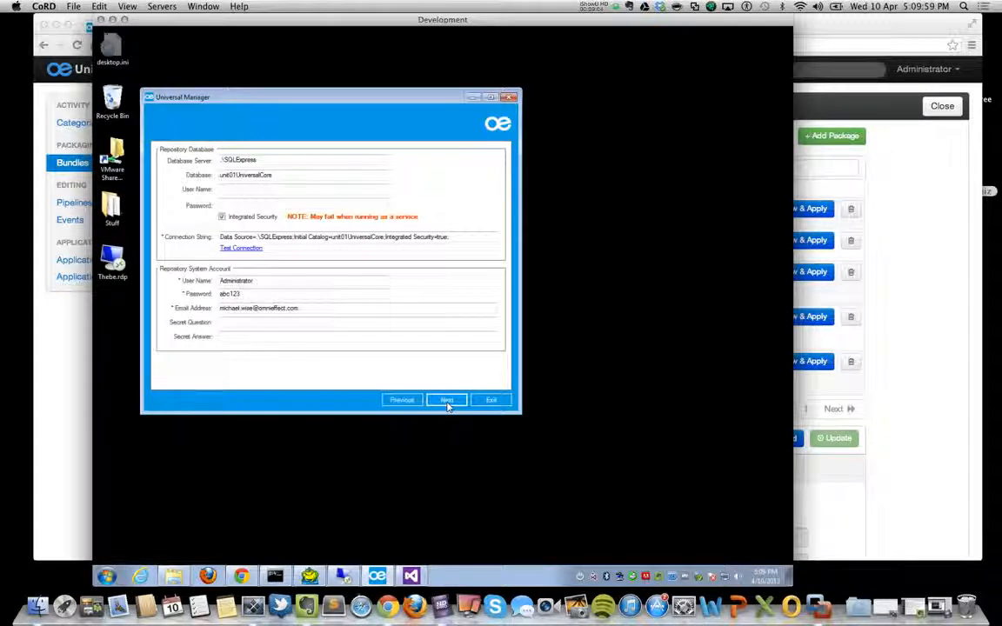
click(446, 401)
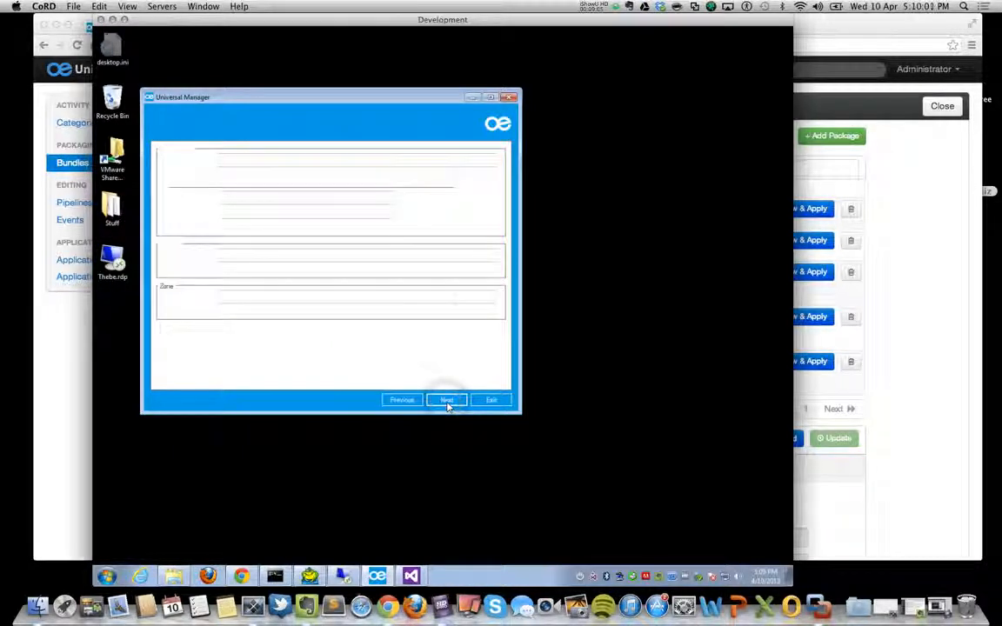
click(446, 401)
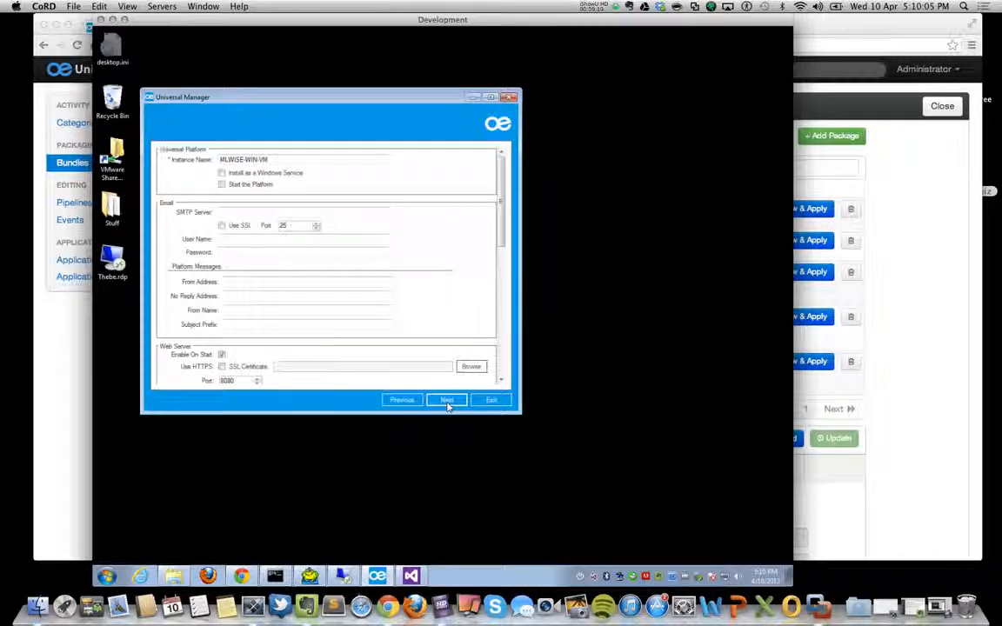
click(447, 402)
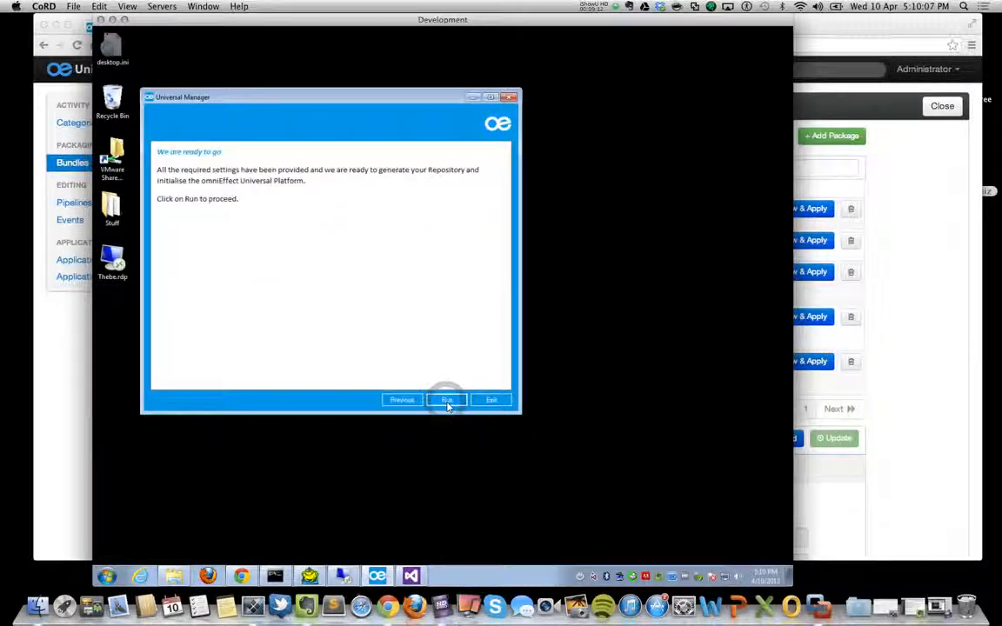
Generate the repository and initialise the platform, finish the Getting Started process, and minimise the Development window.
click(446, 401)
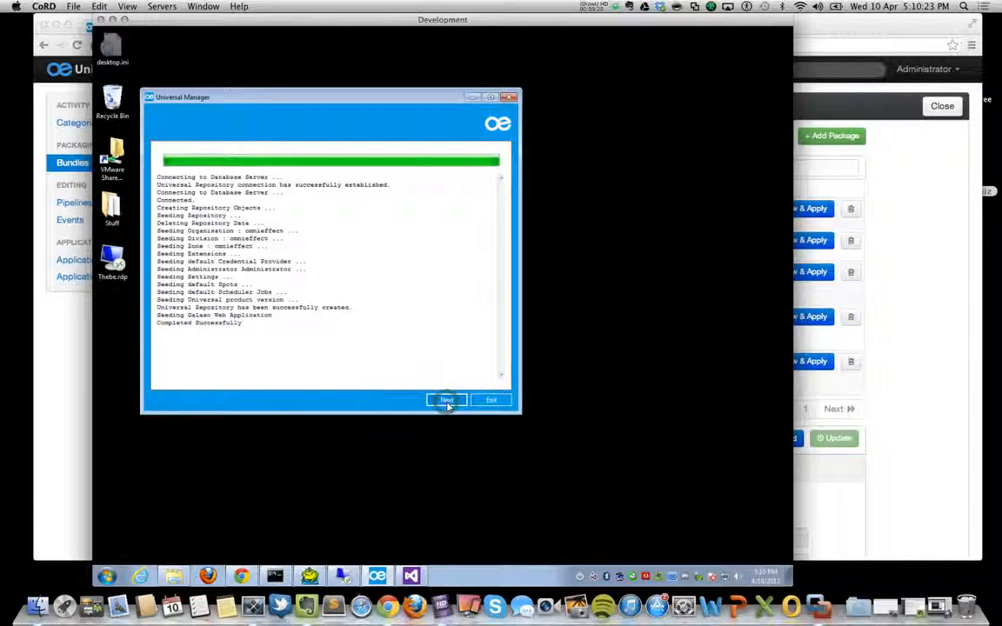
click(446, 400)
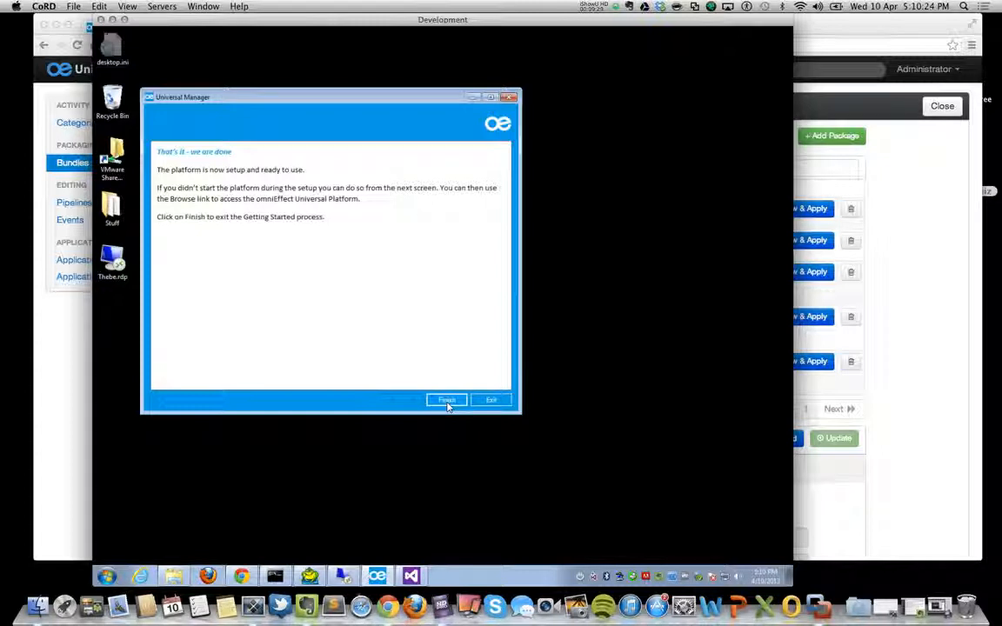
click(446, 402)
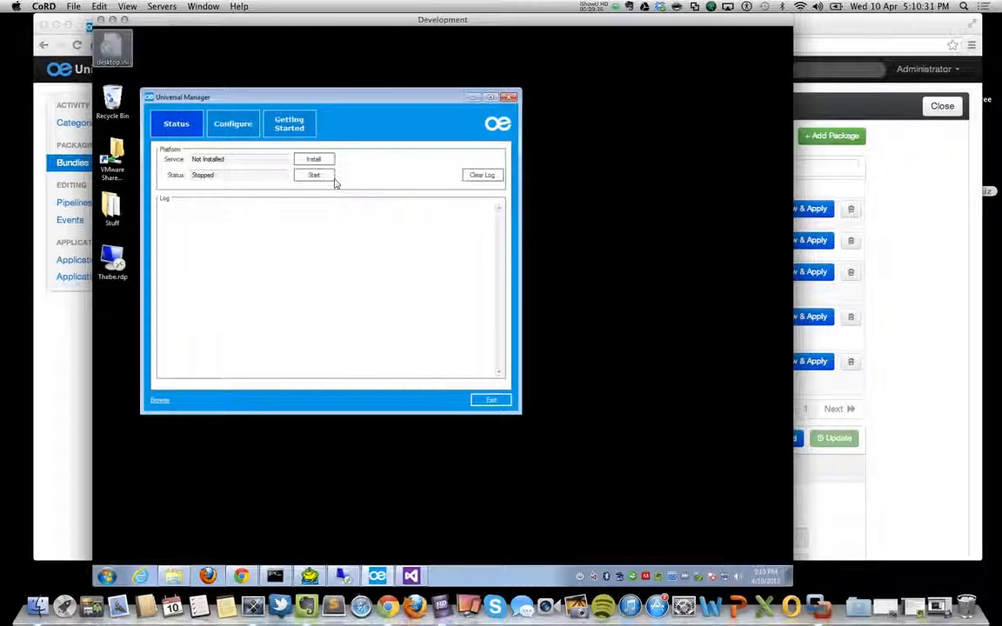
click(112, 19)
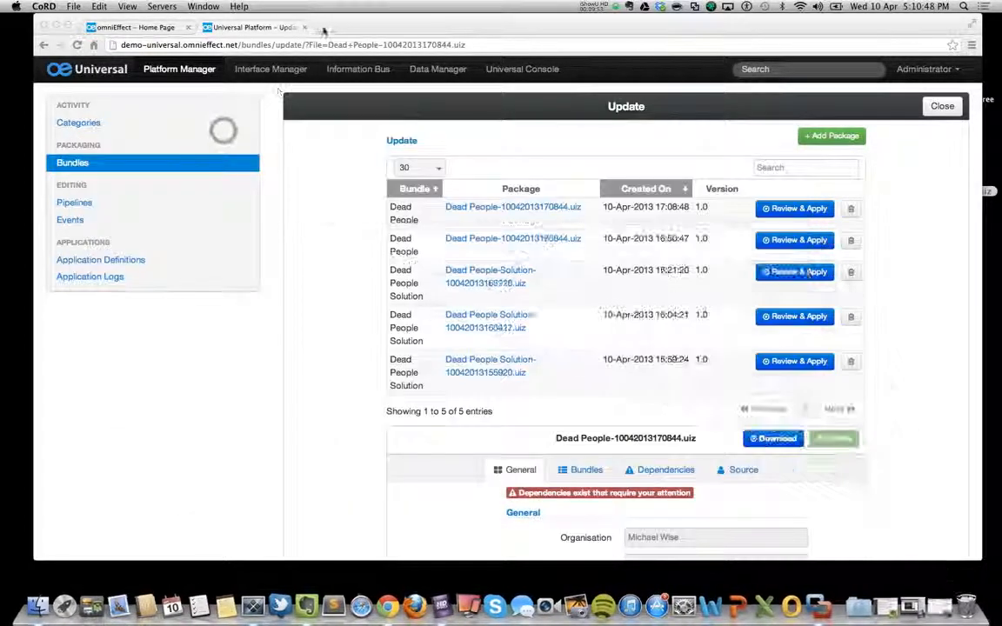
Open the Development platform's web address 192.168.0.222:8080 in a new browser tab.
click(319, 28)
text(192.168.0.222:8080)
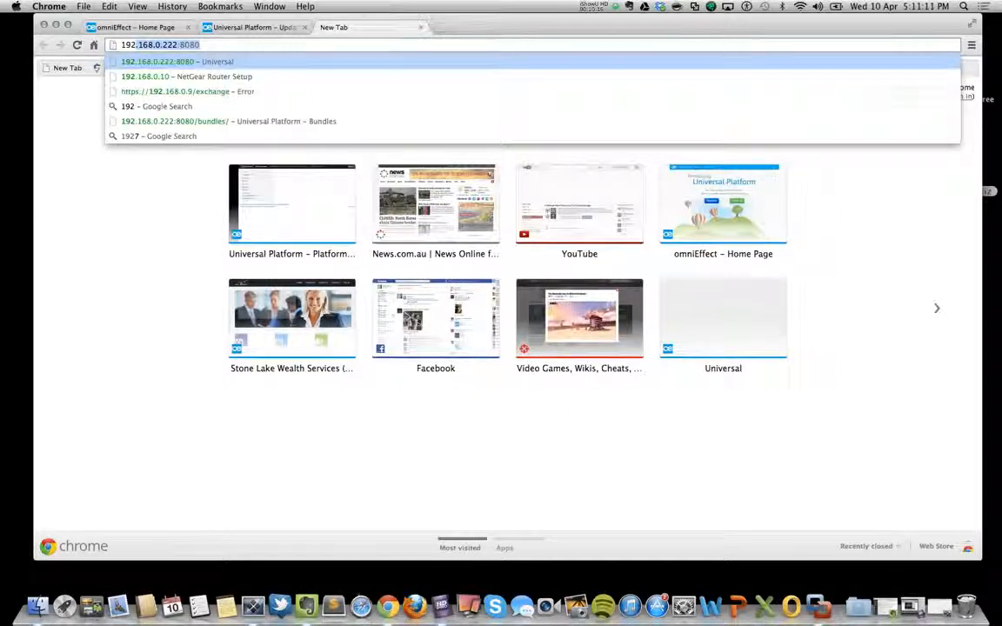
click(215, 42)
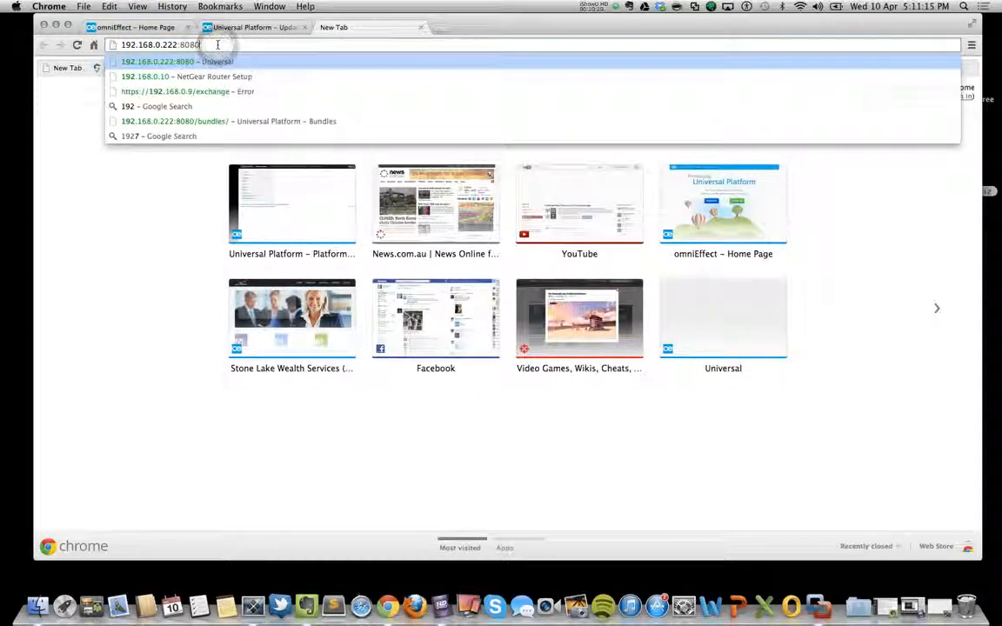
key(Return)
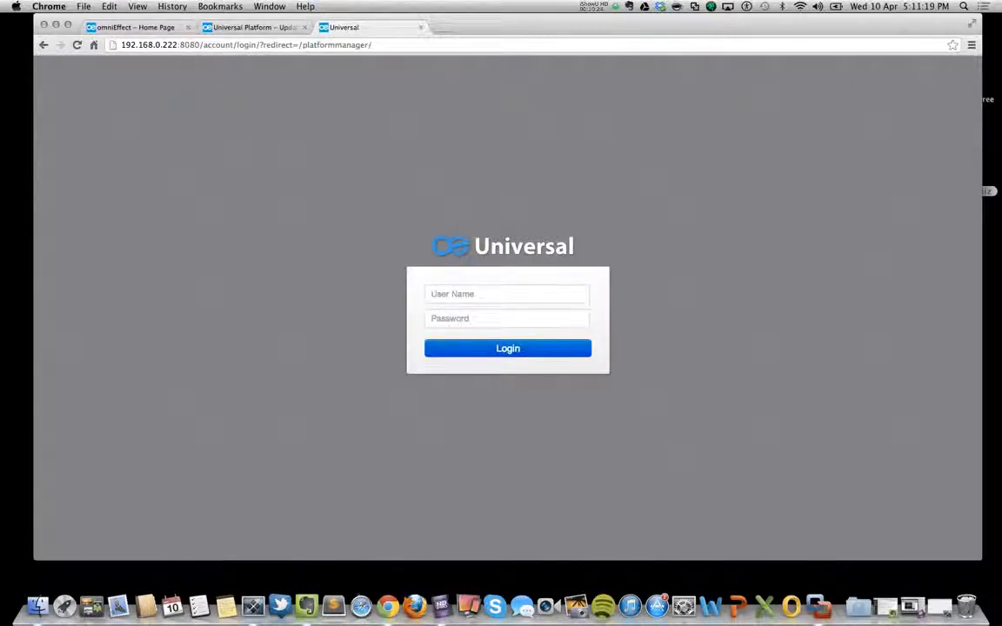
Log in to the Development platform as Administrator, entering the account password.
click(503, 294)
text(AD)
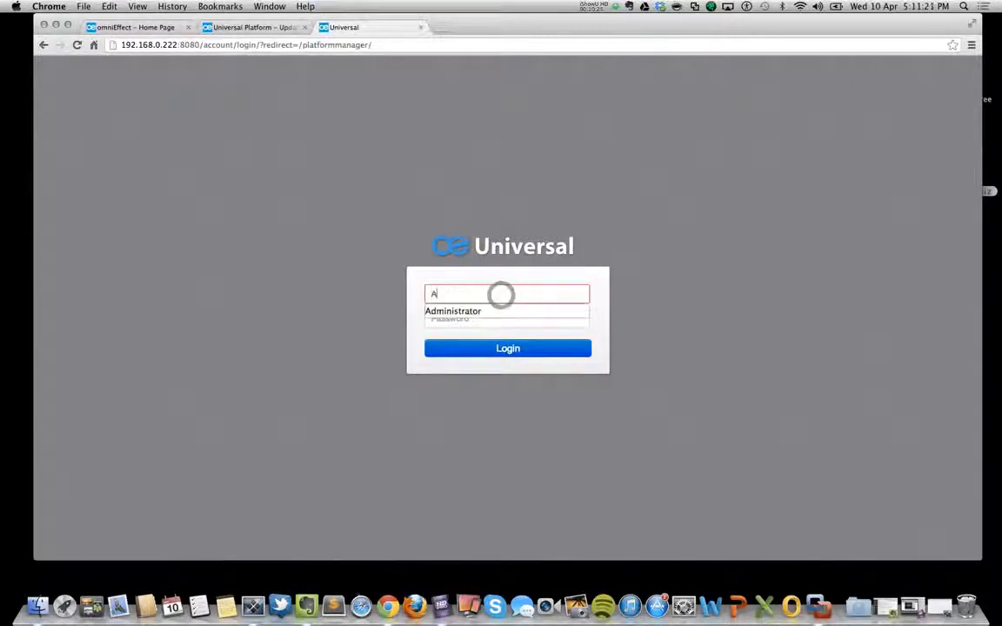
key(Down)
key(Return)
key(Tab)
text(•)
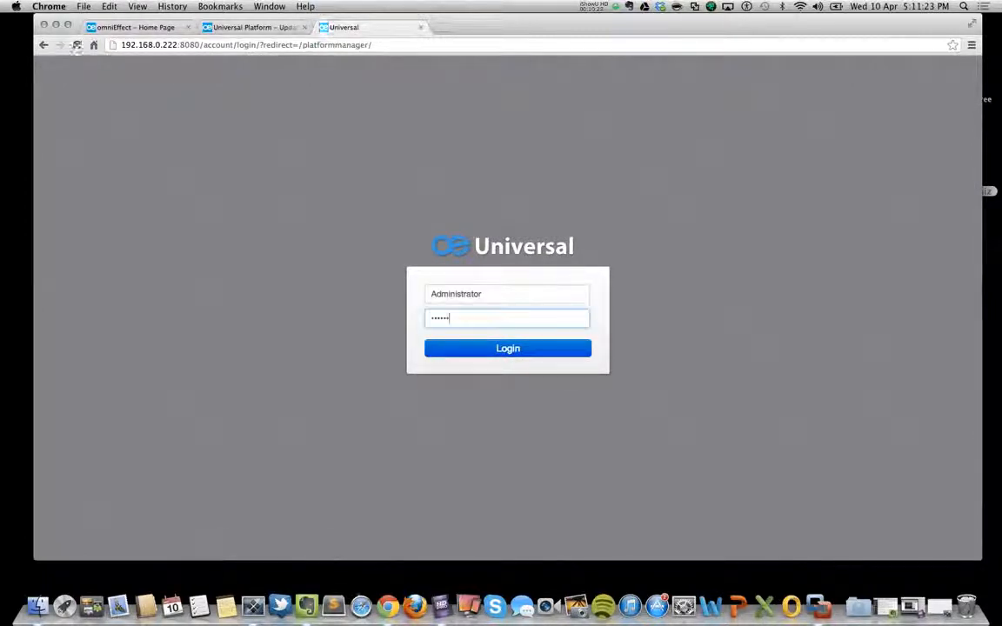
key(Return)
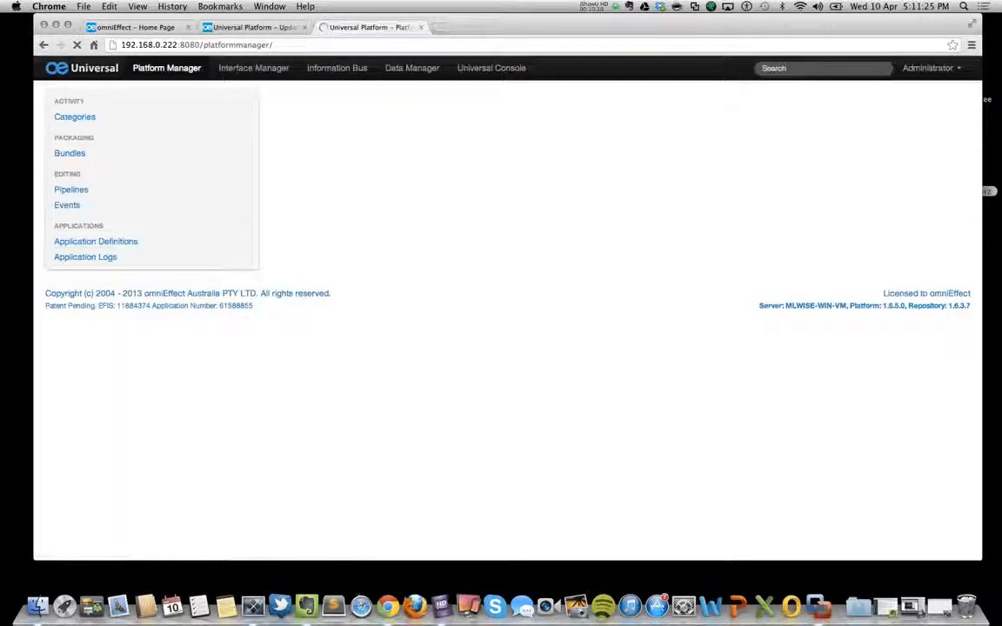
Check the Development platform's pipelines, bundles, remote calls and templates, and compare its version with the package details on the demo platform.
click(80, 190)
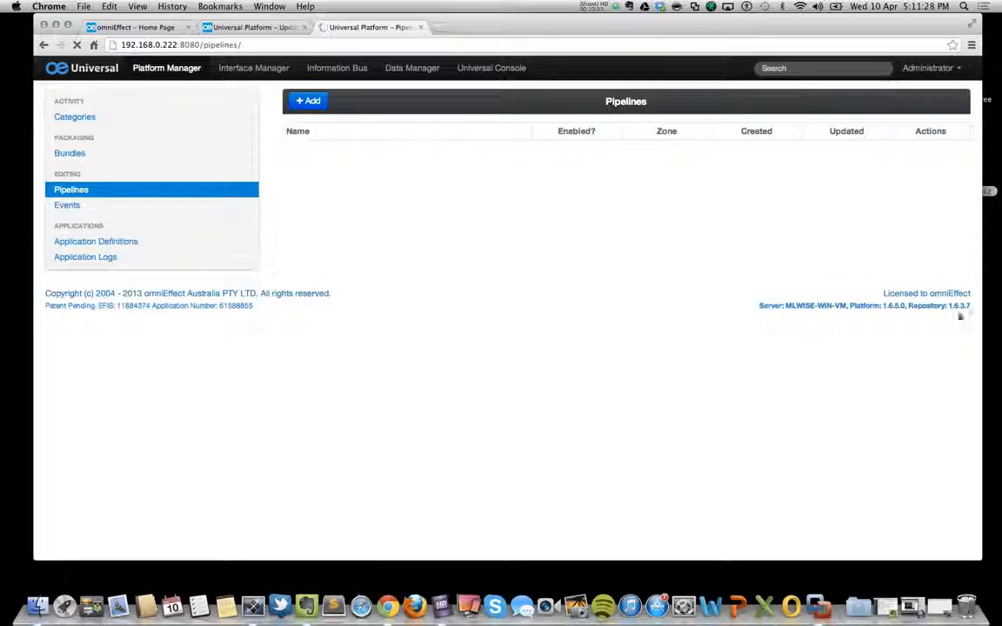
click(248, 27)
scroll(438, 280, down, 5)
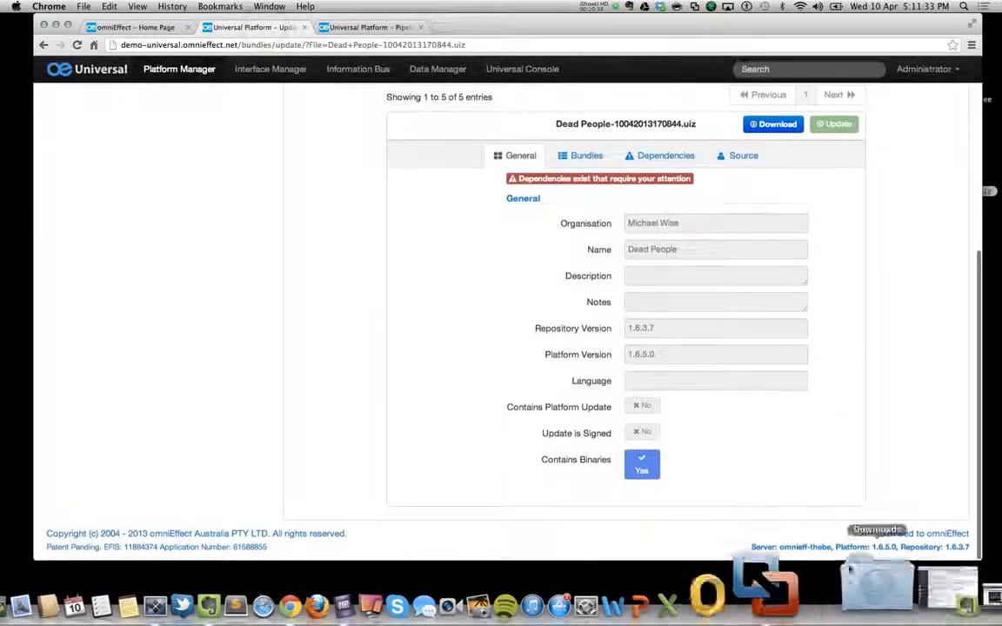
click(372, 27)
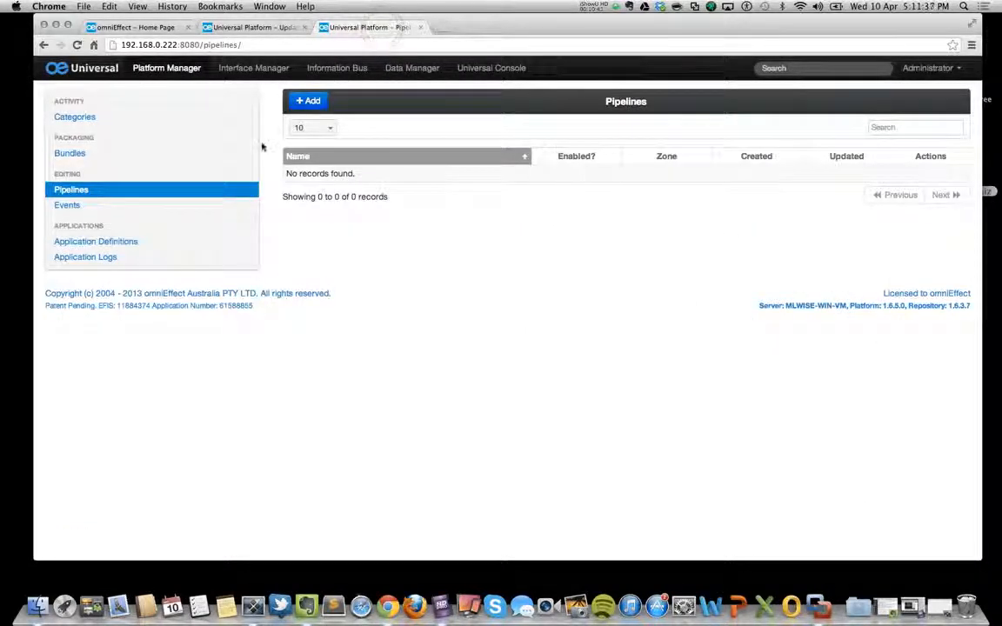
click(63, 153)
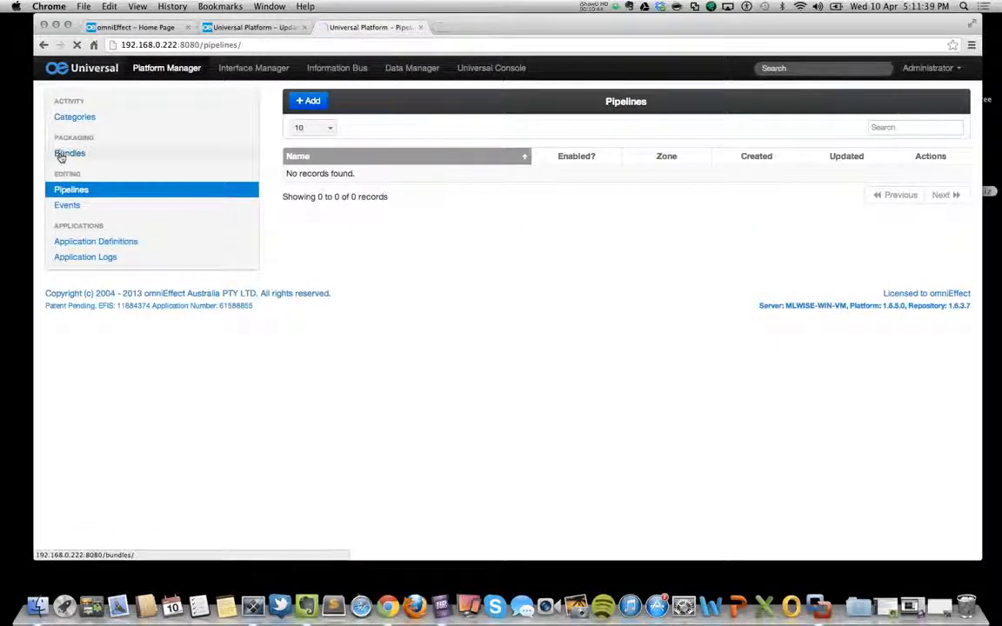
click(260, 69)
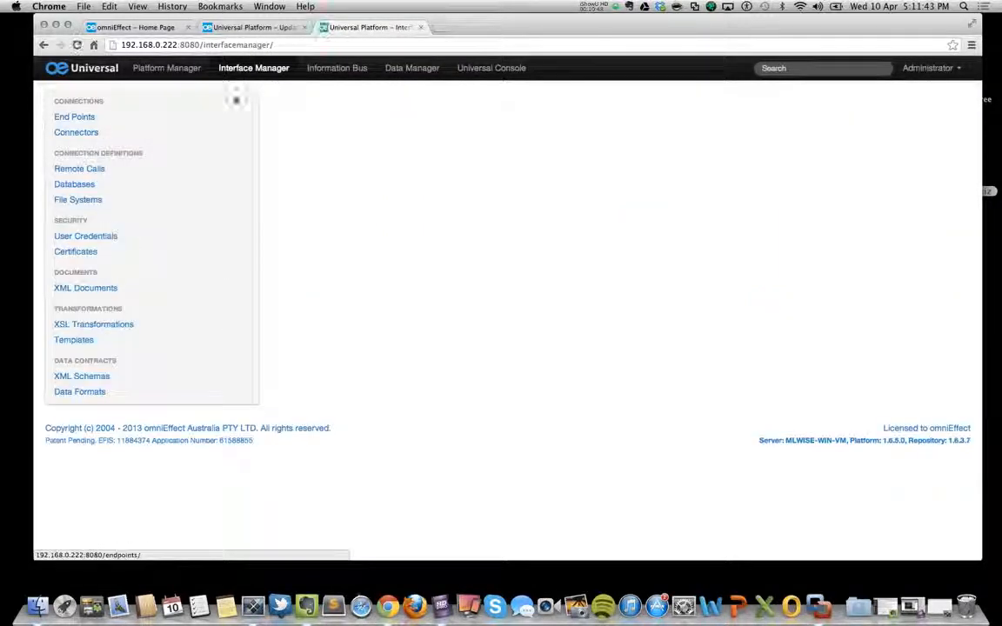
click(101, 173)
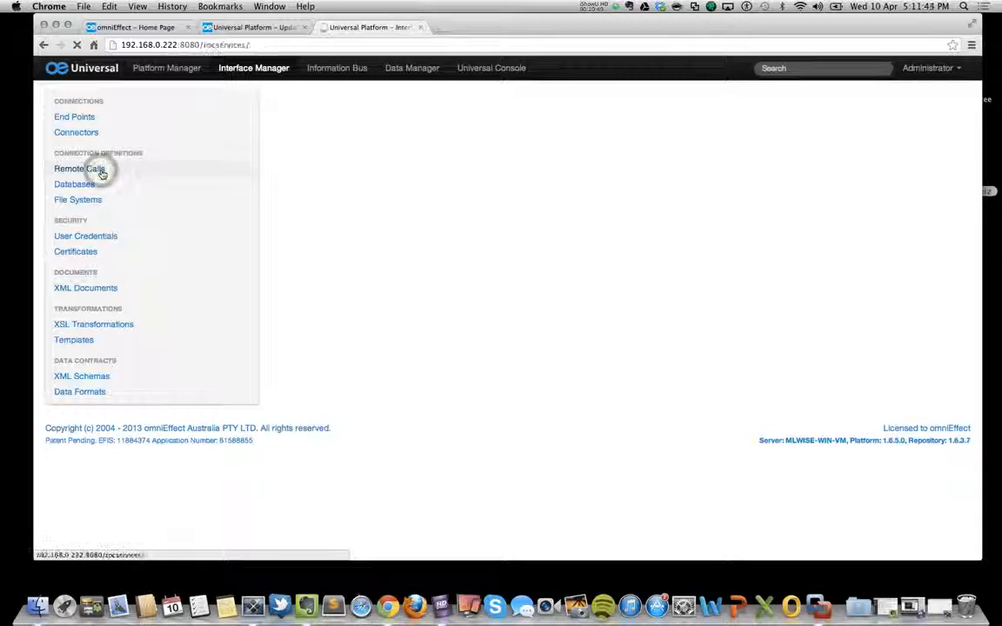
click(74, 340)
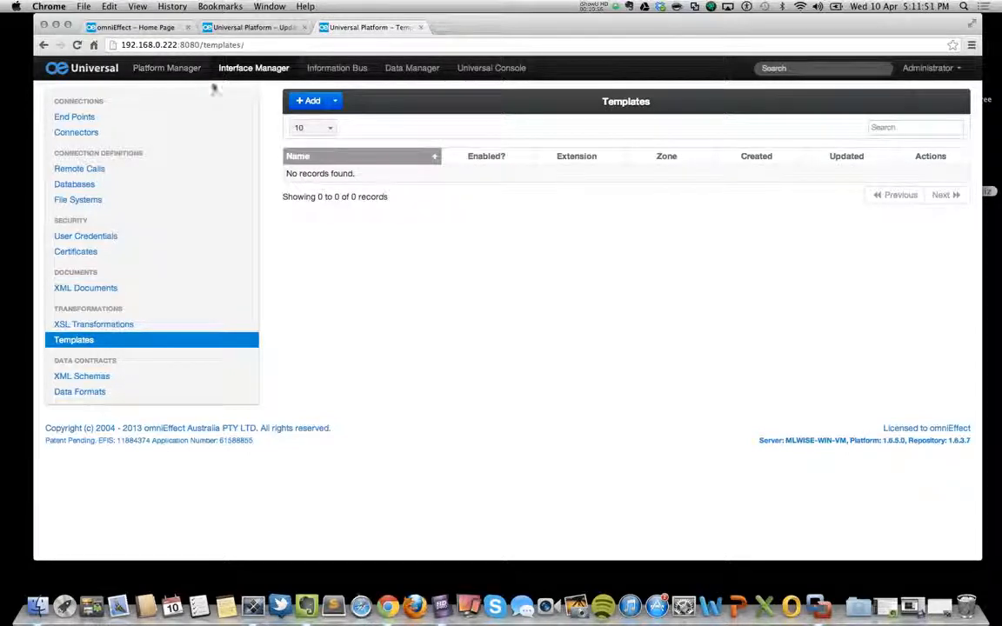
Upload the Dead People-1.0.uiz package from the desktop as a bundle update on the Development platform.
click(187, 70)
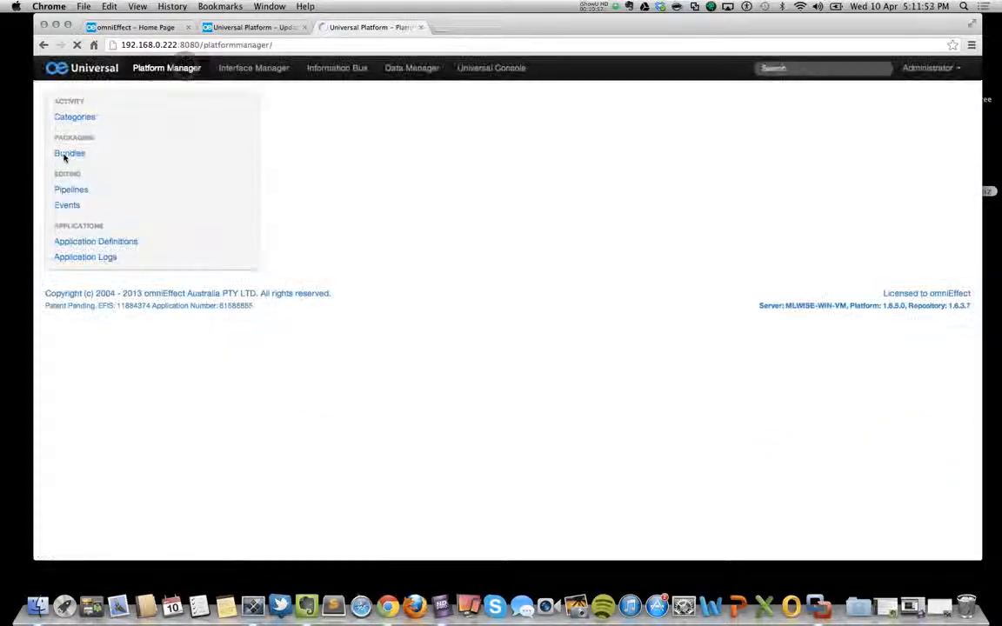
click(72, 158)
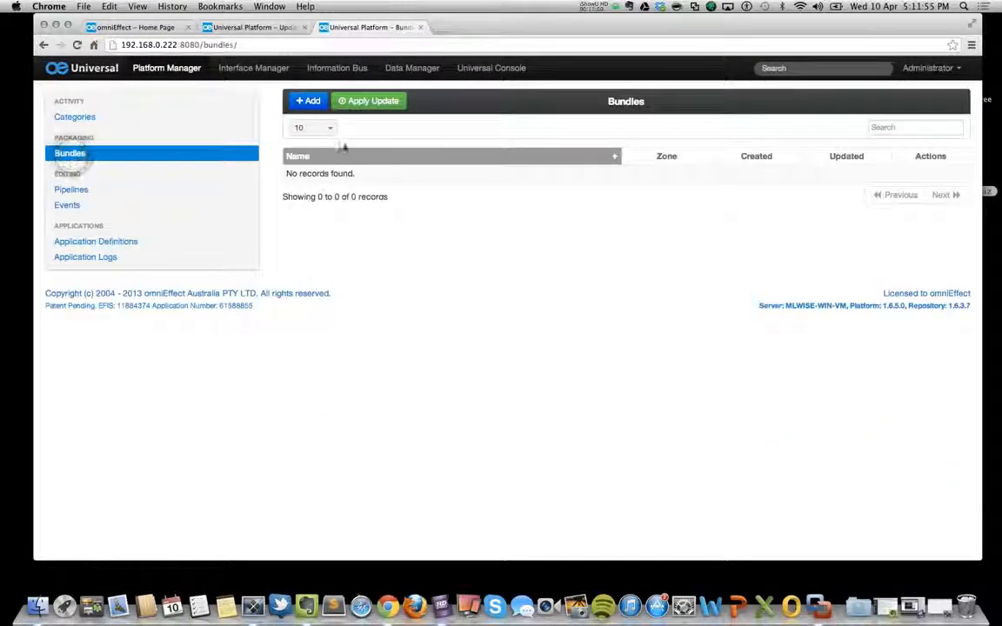
click(376, 102)
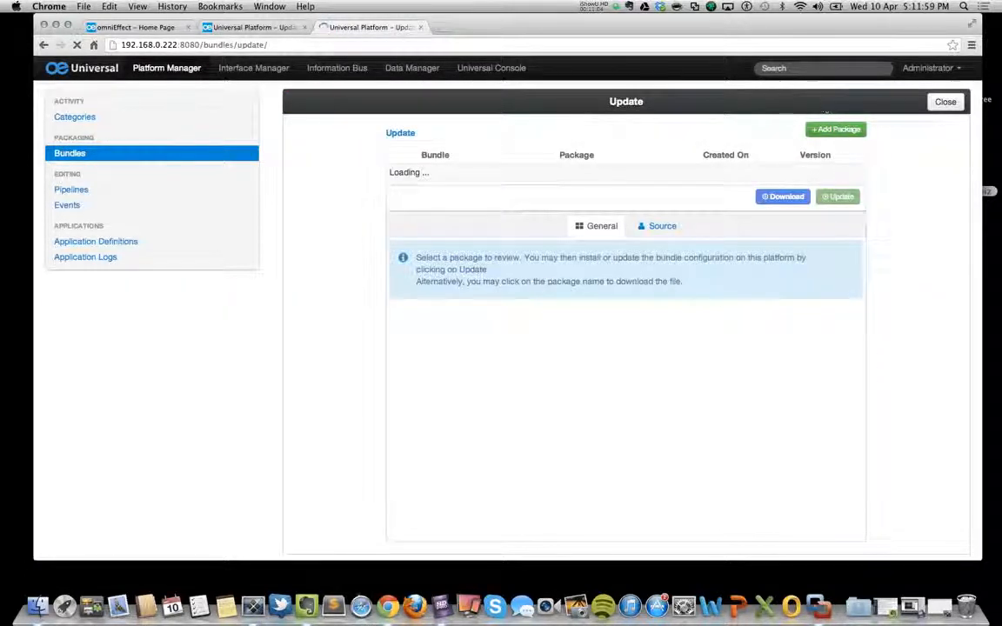
click(836, 130)
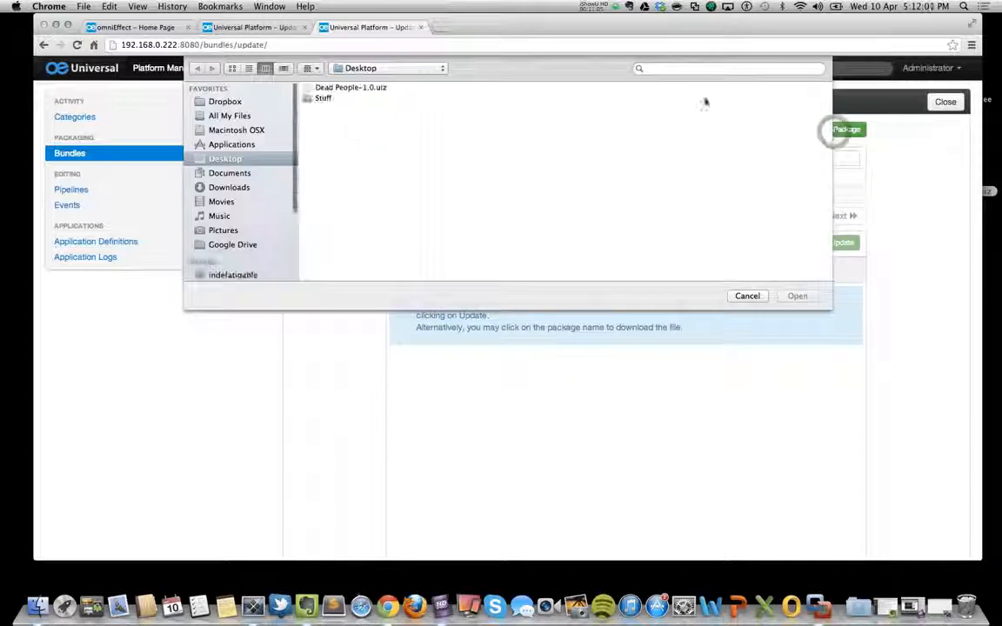
click(353, 90)
click(789, 297)
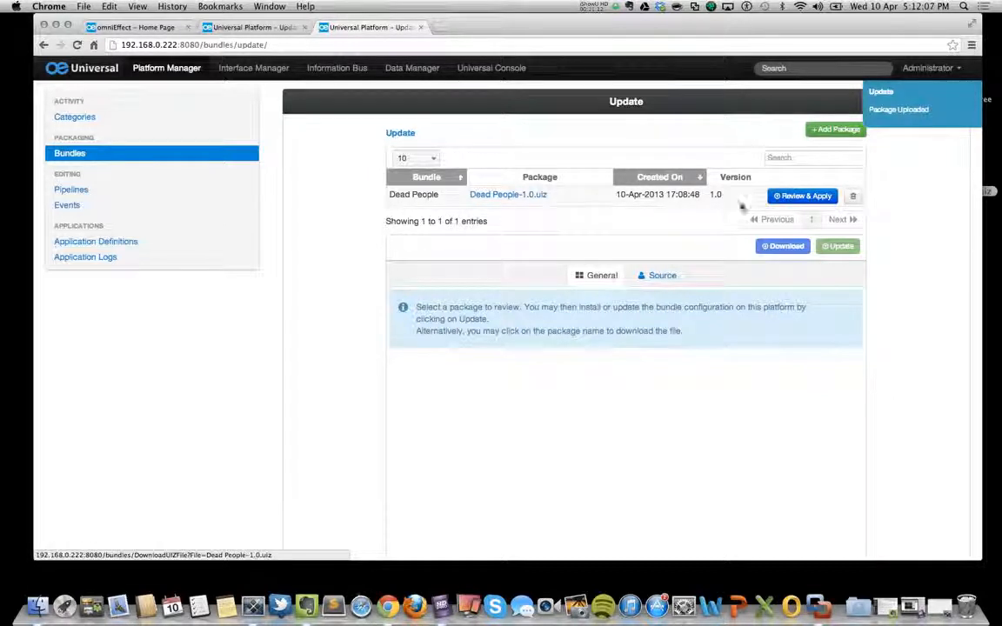
Open the Dead People-1.0.uiz package for review and examine its general details, bundles and dependencies.
click(796, 196)
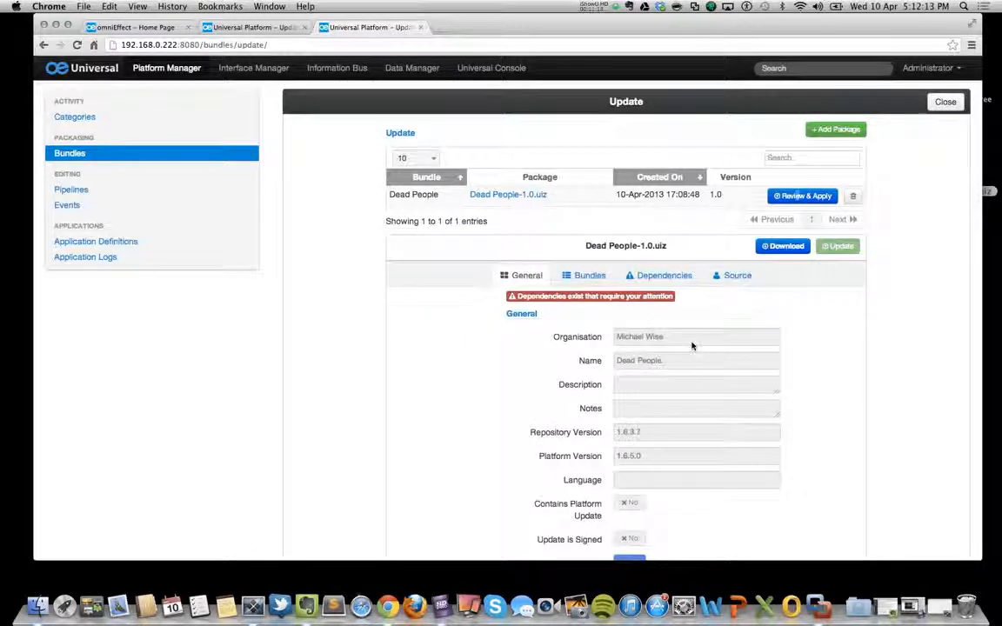
click(587, 275)
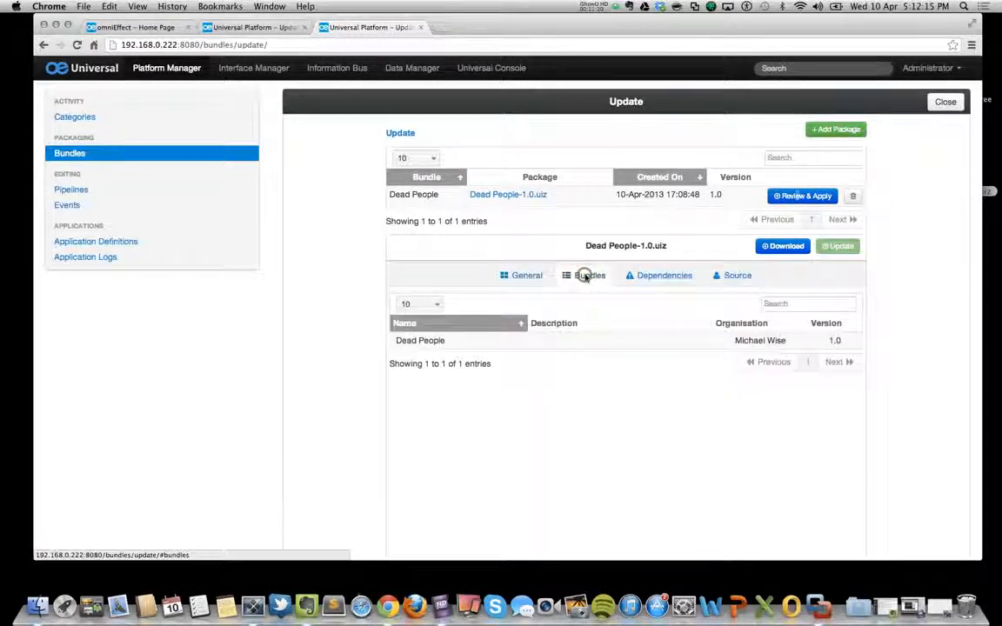
click(643, 276)
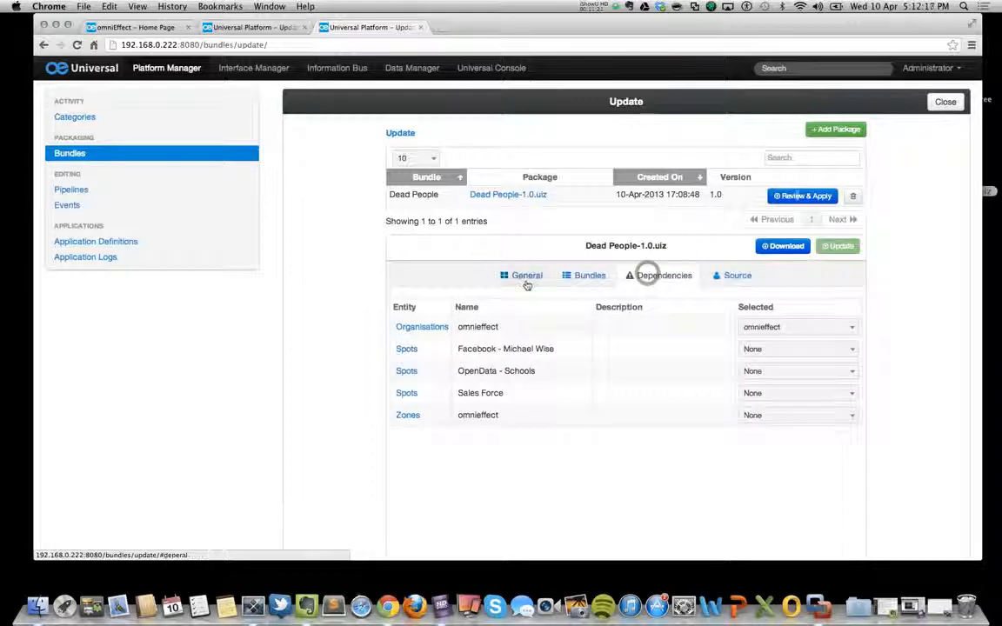
click(524, 276)
scroll(740, 477, down, 2)
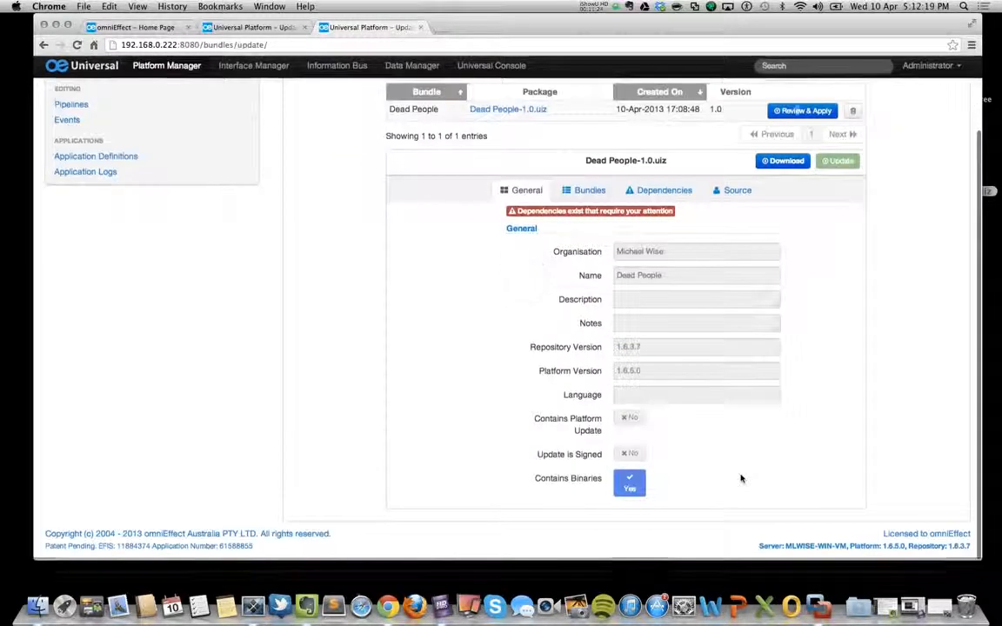
scroll(740, 477, up, 2)
Map the package's three spot dependencies to Universal Platform and its zone to omnieffect, and apply the Dead People-1.0.uiz update.
click(678, 275)
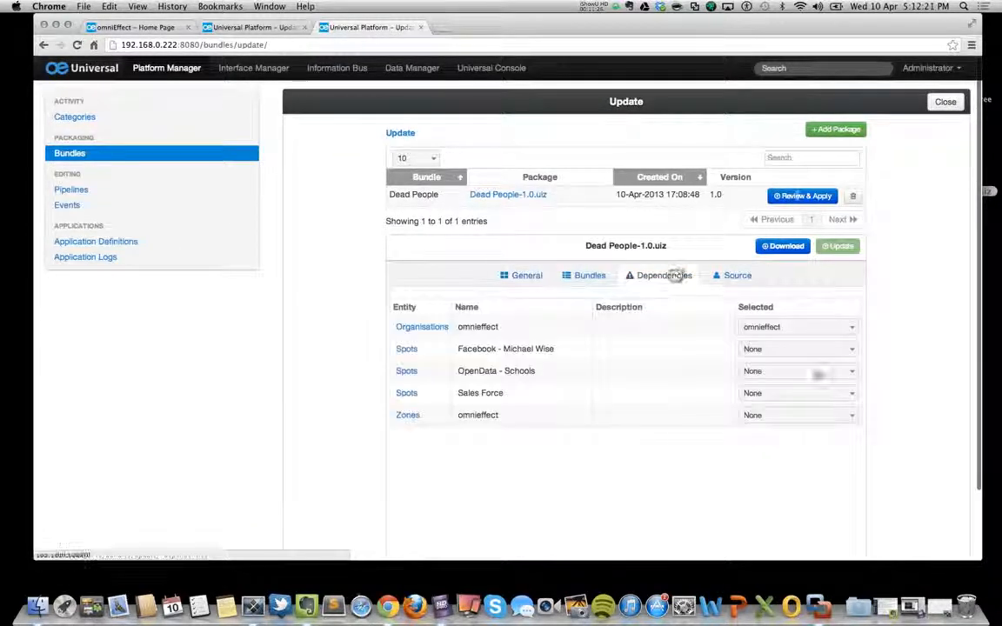
click(801, 348)
click(764, 400)
click(756, 370)
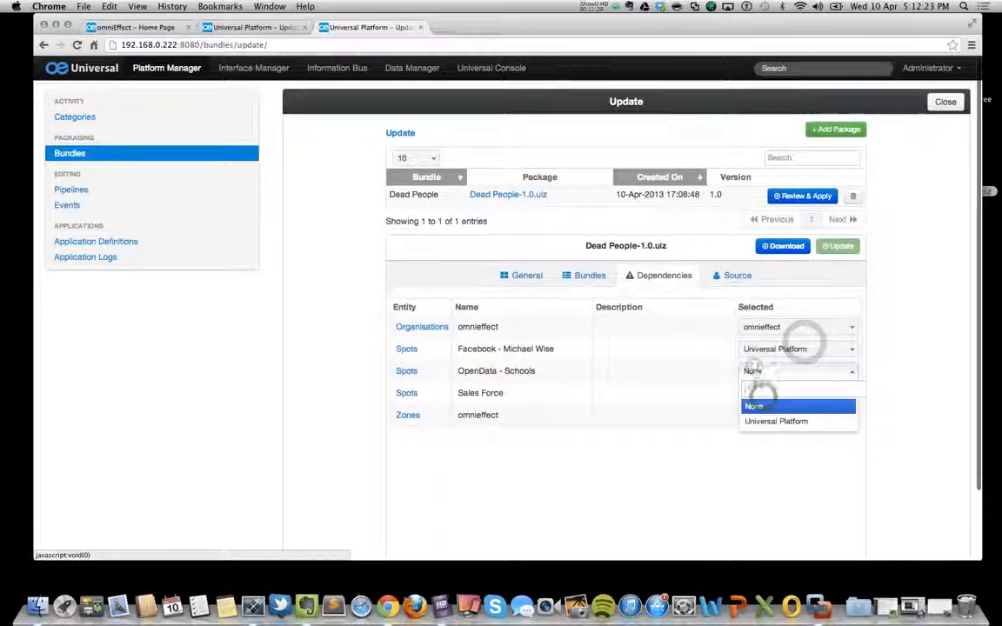
click(757, 420)
click(756, 395)
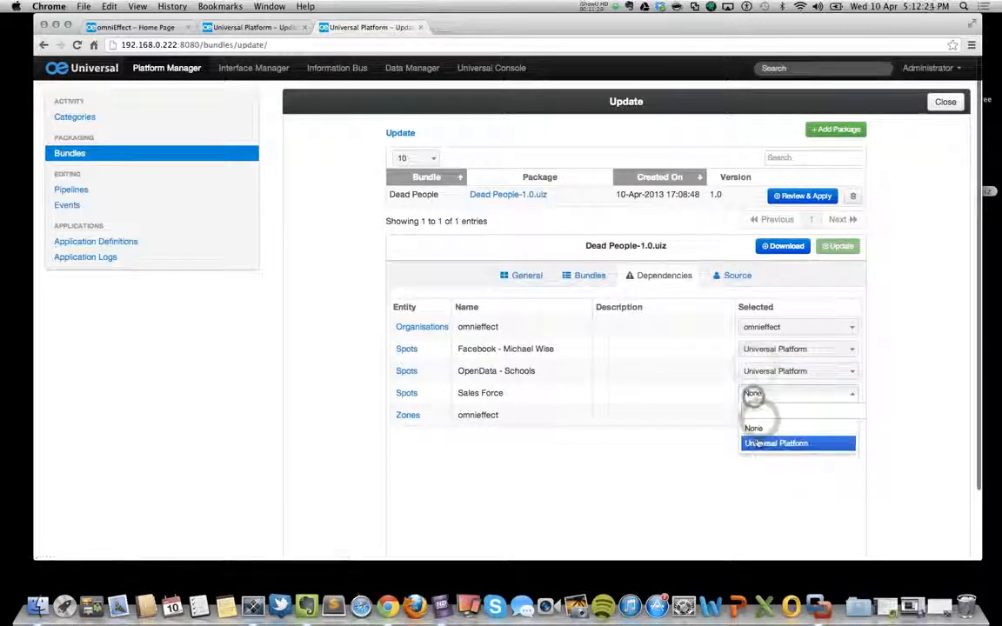
click(761, 443)
click(756, 414)
click(757, 465)
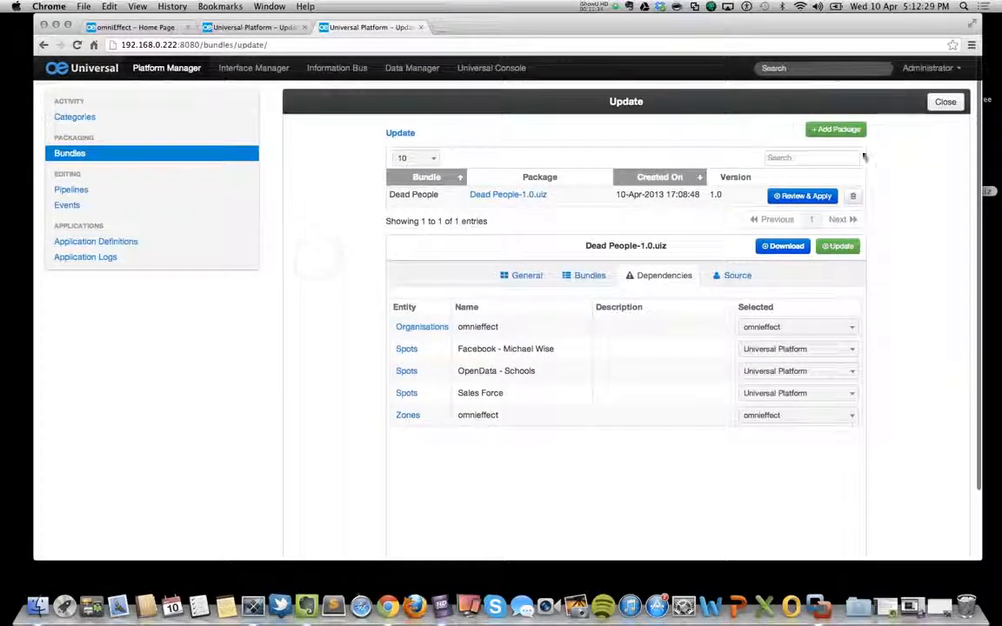
click(839, 248)
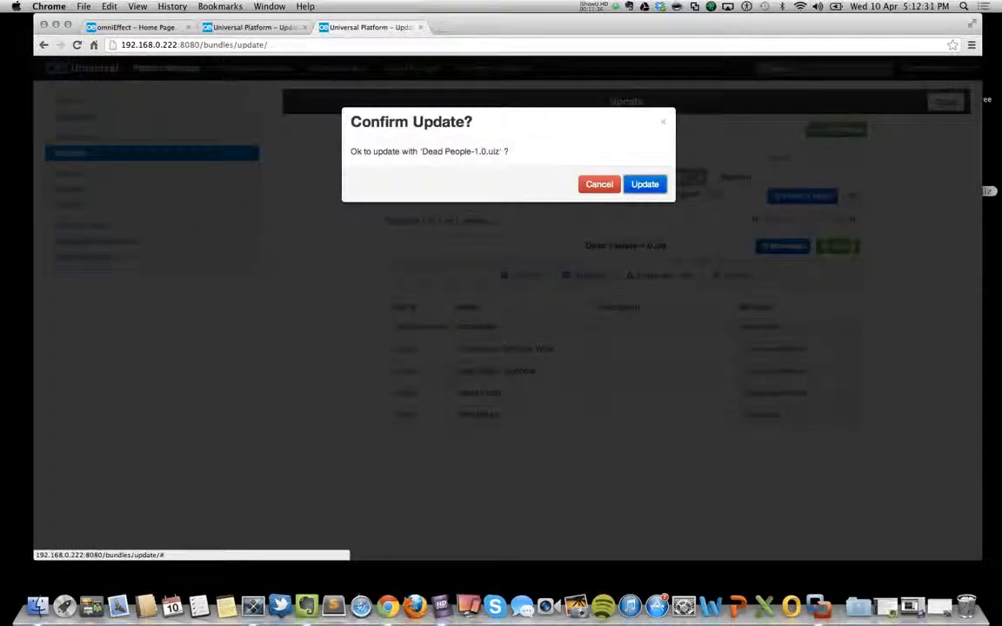
click(644, 185)
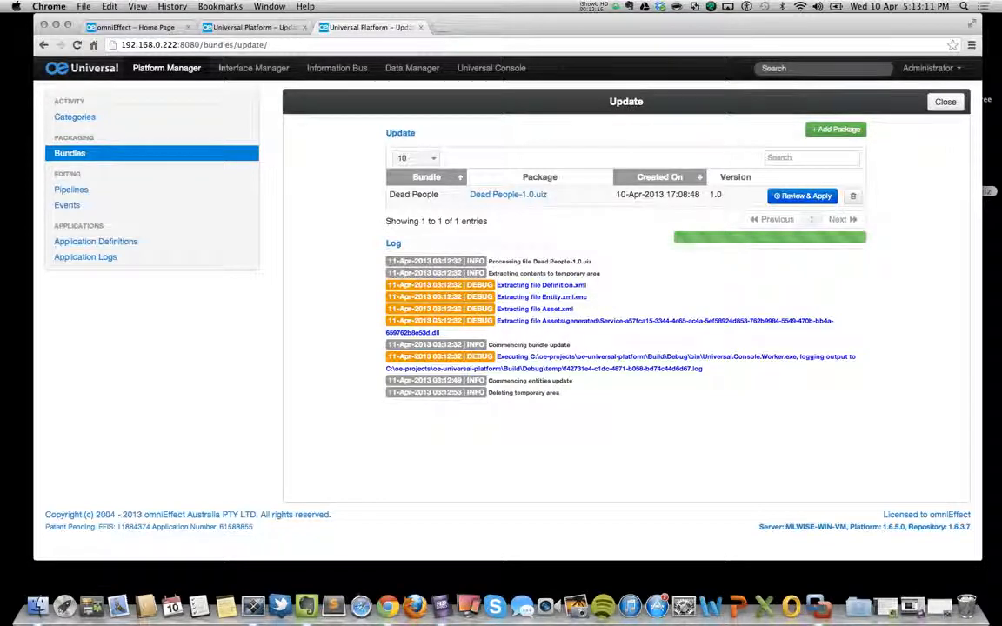
Check the Development platform's bundles, pipelines, remote calls and templates for the installed Dead People items.
click(94, 154)
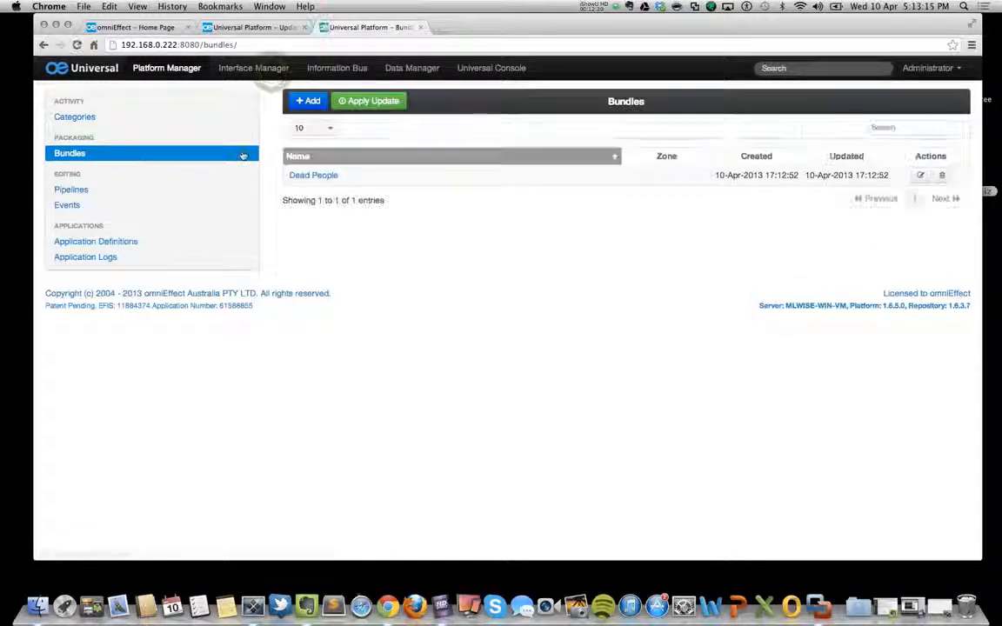
click(73, 190)
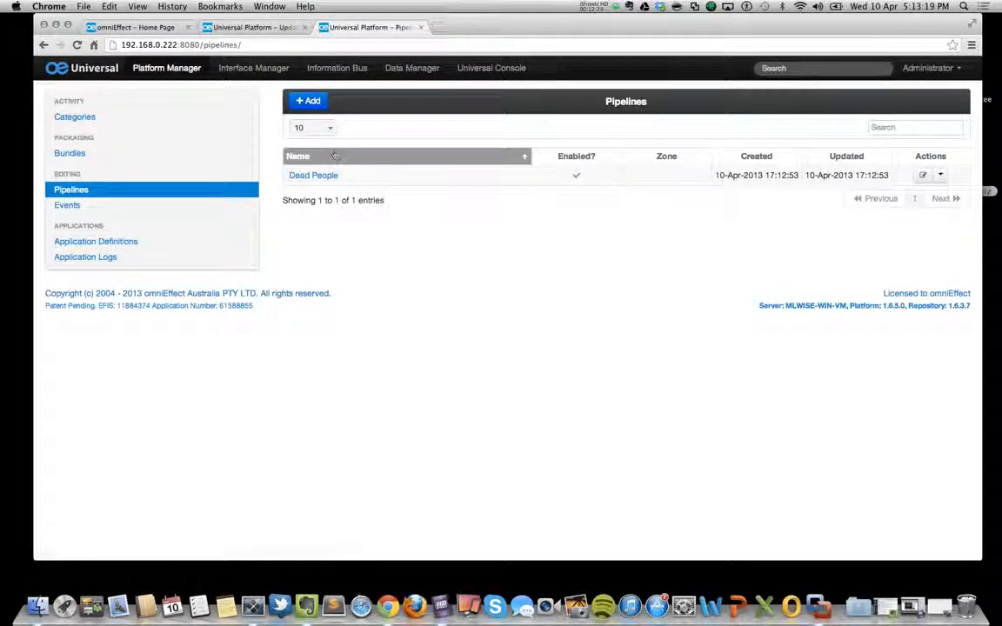
click(283, 67)
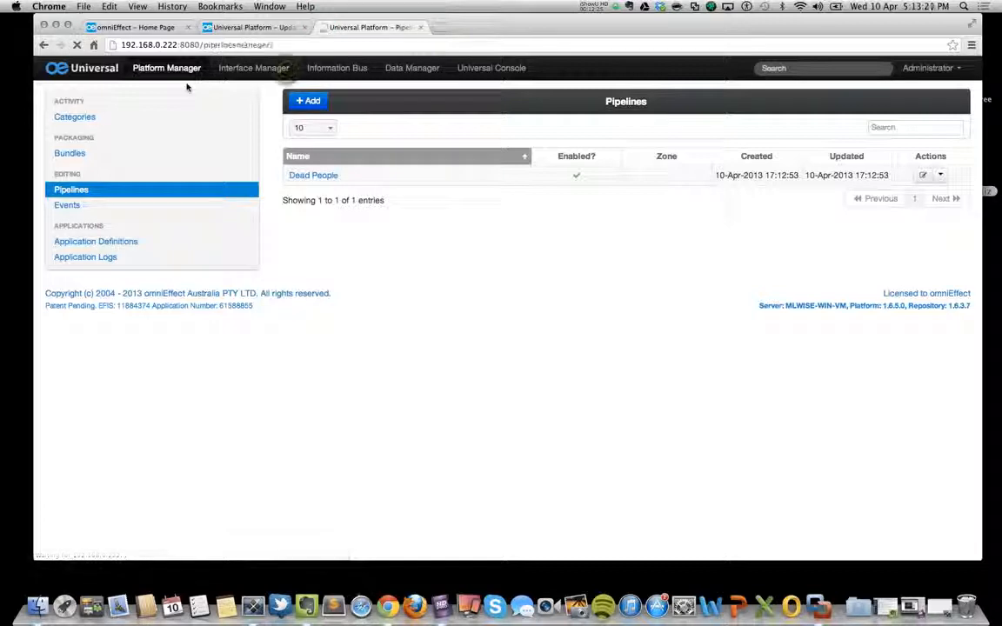
click(76, 171)
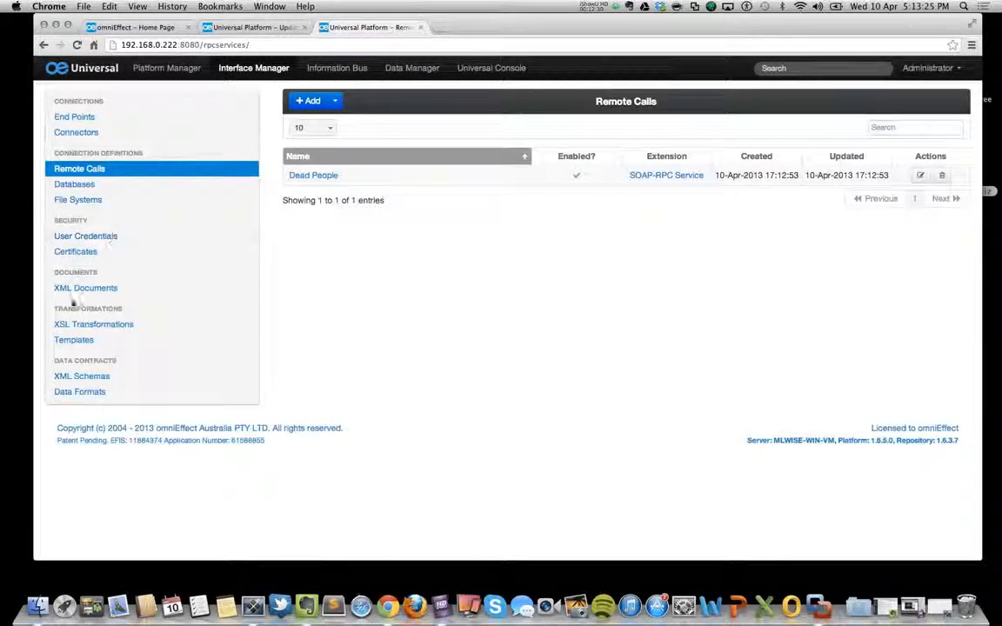
click(70, 340)
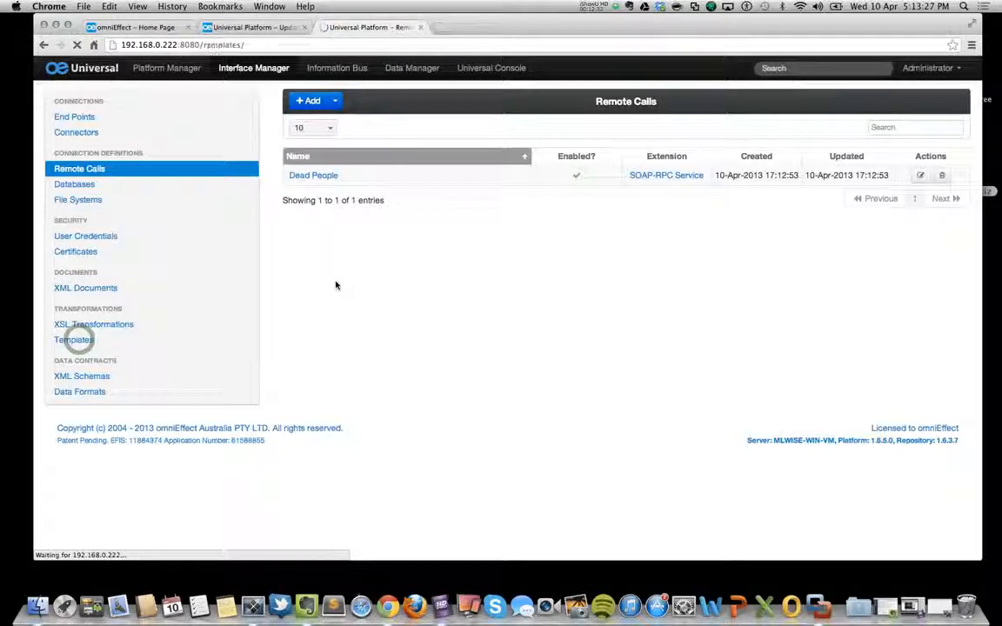
Assign the Dead People template to the omnieffect zone and save it.
click(323, 184)
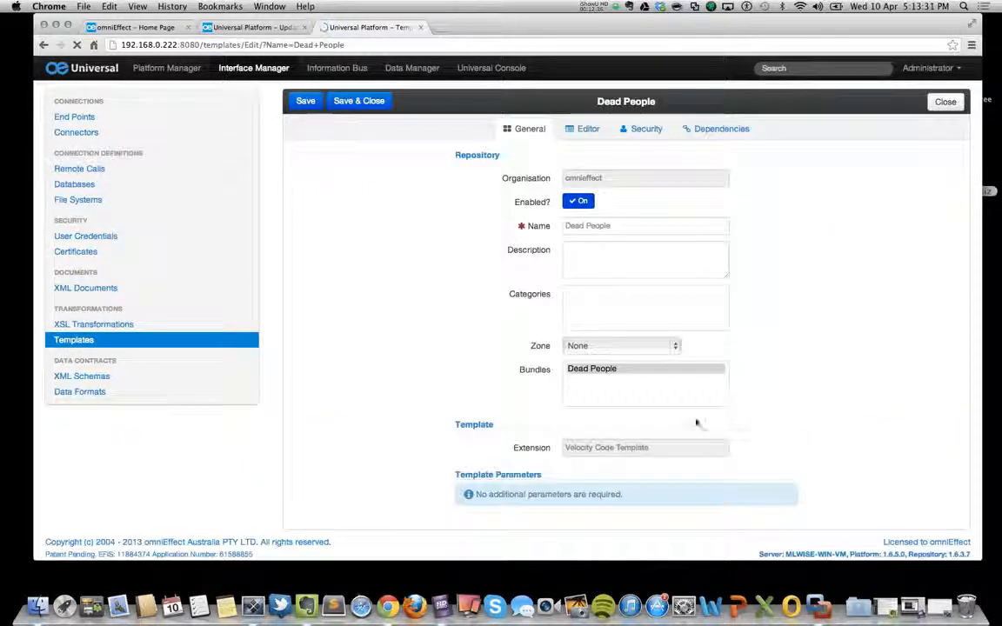
click(618, 349)
click(619, 356)
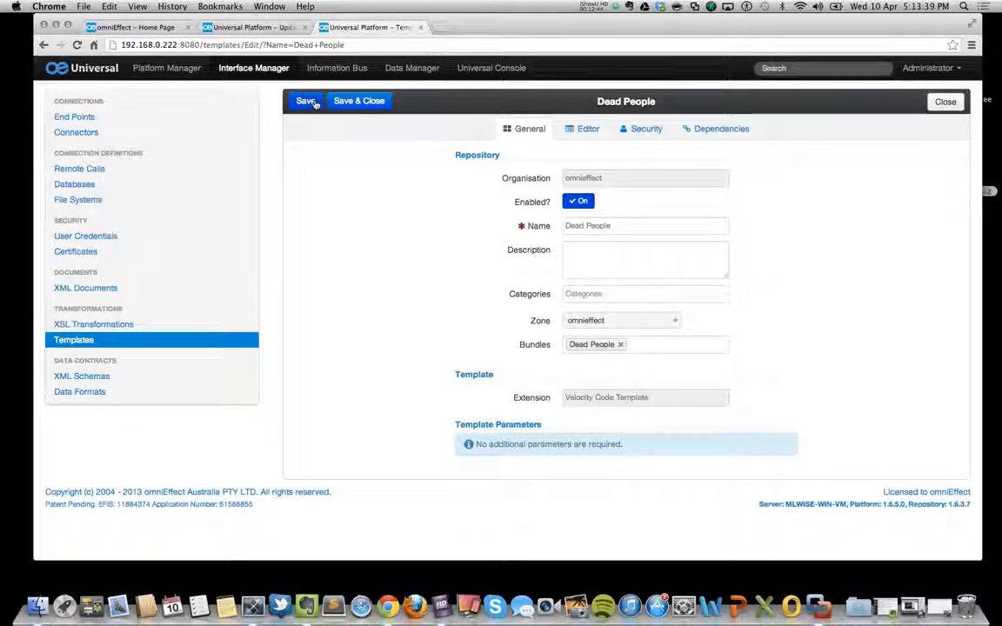
click(310, 103)
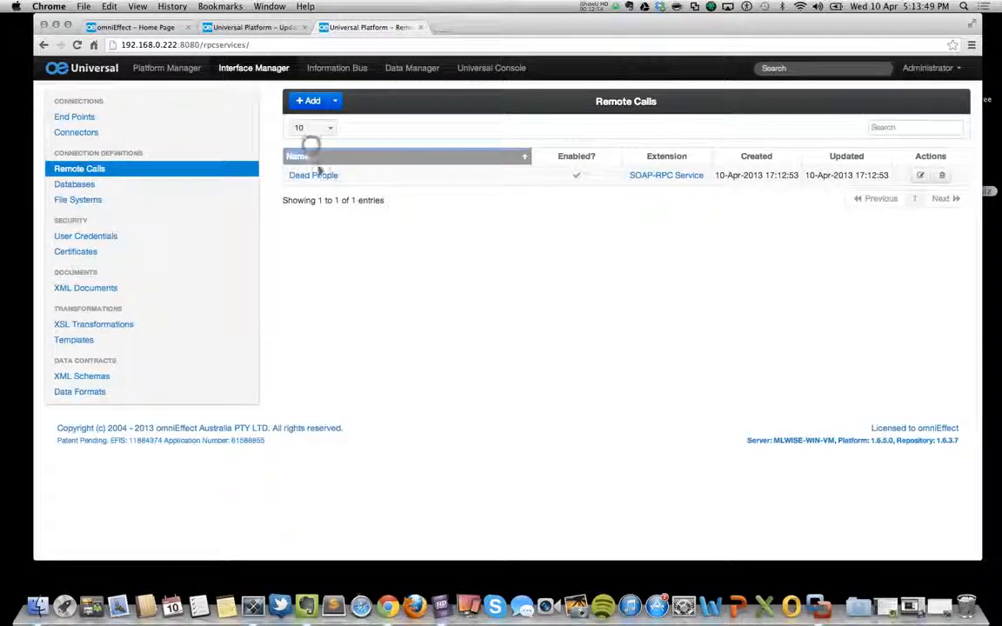
Review the Dead People remote call's service settings and methods, and close it.
click(313, 175)
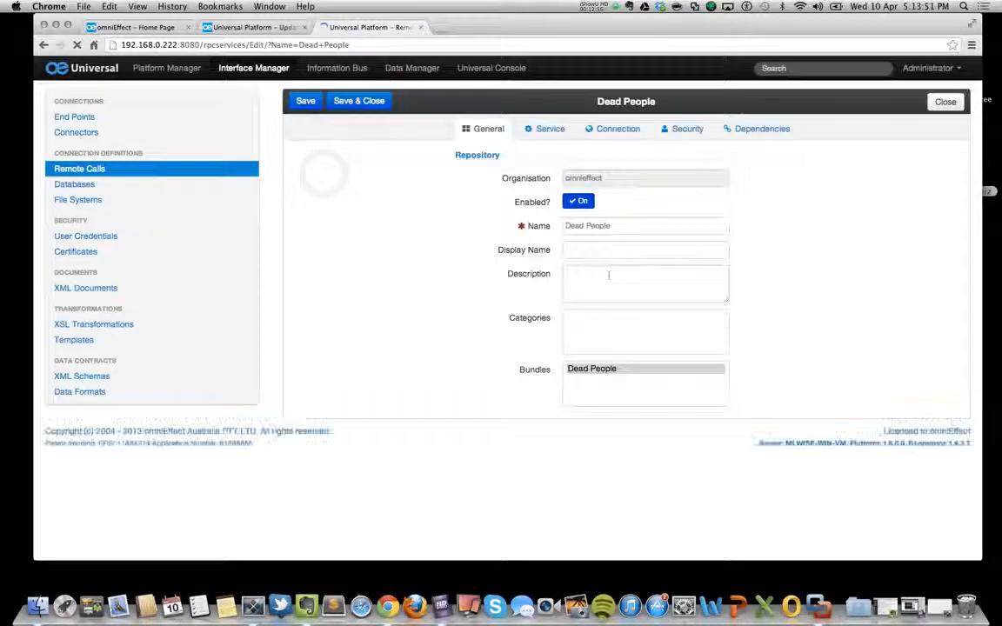
click(546, 130)
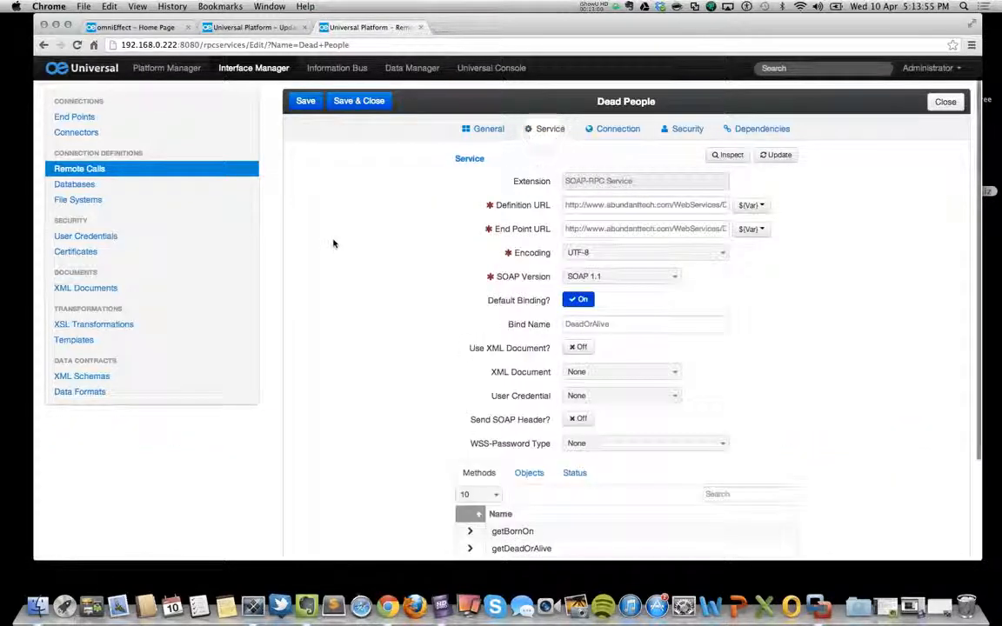
scroll(360, 246, down, 3)
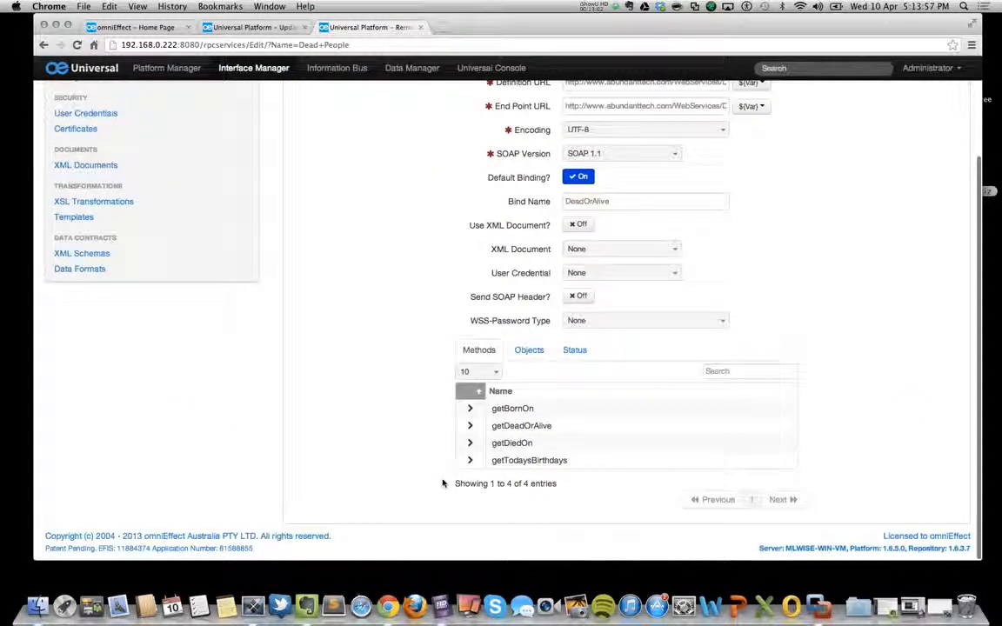
scroll(403, 184, up, 3)
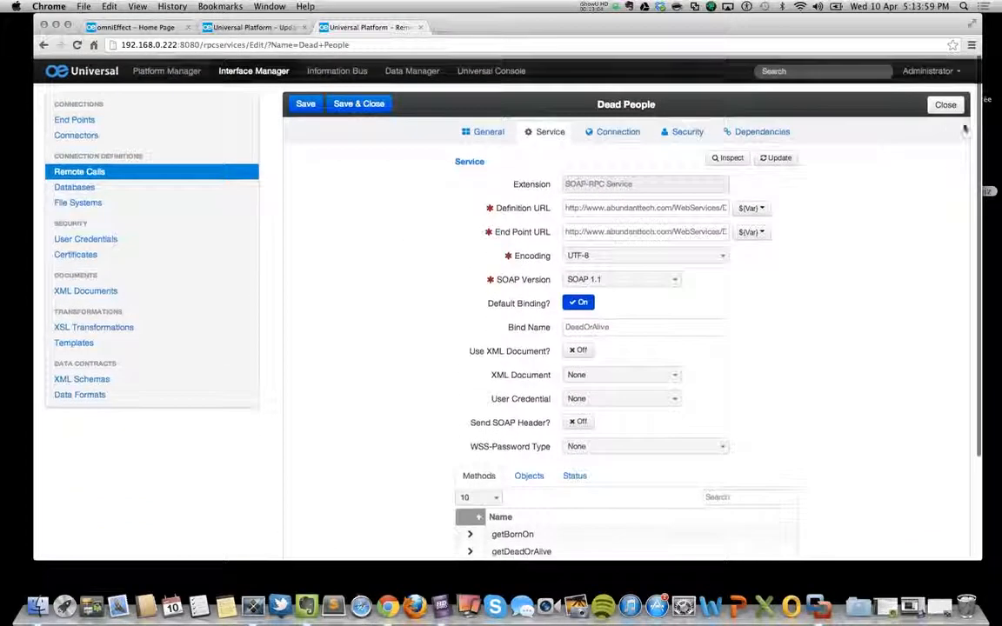
click(945, 104)
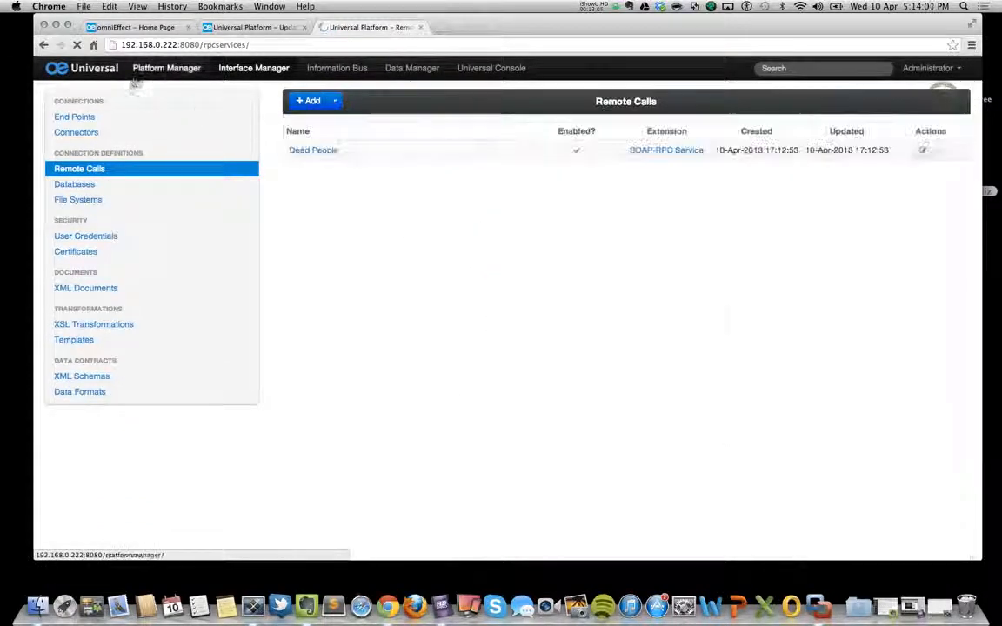
Examine the Dead People pipeline's general settings and its workflow in the editor, and close the pipeline.
click(150, 70)
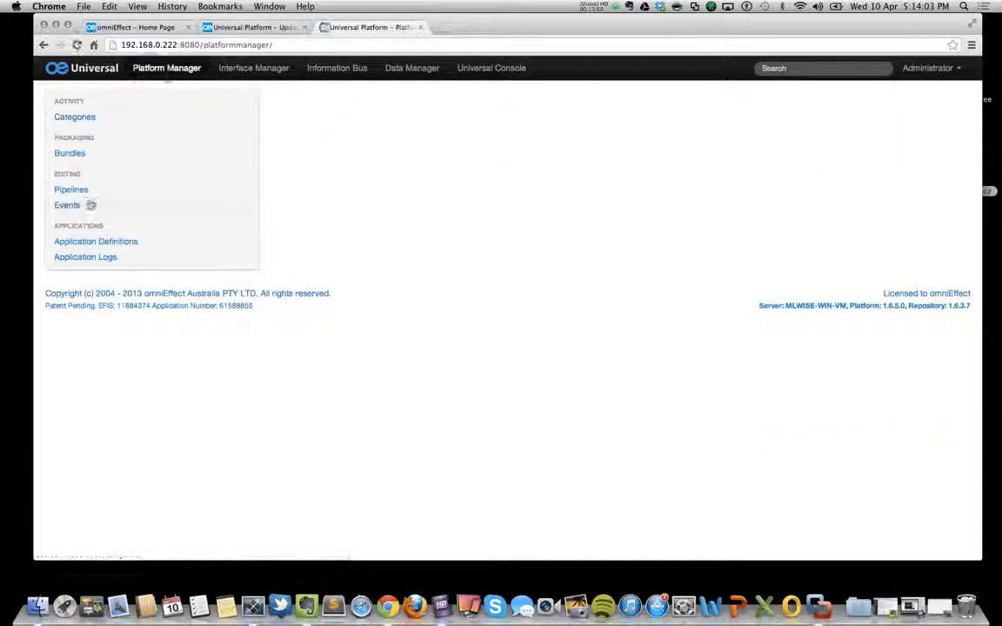
click(80, 190)
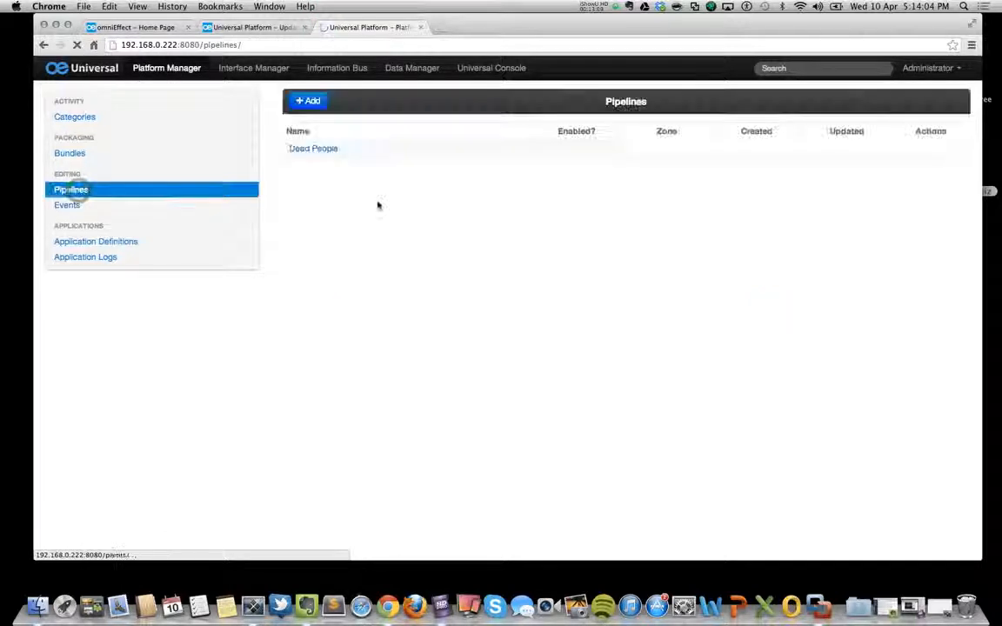
click(324, 151)
click(589, 131)
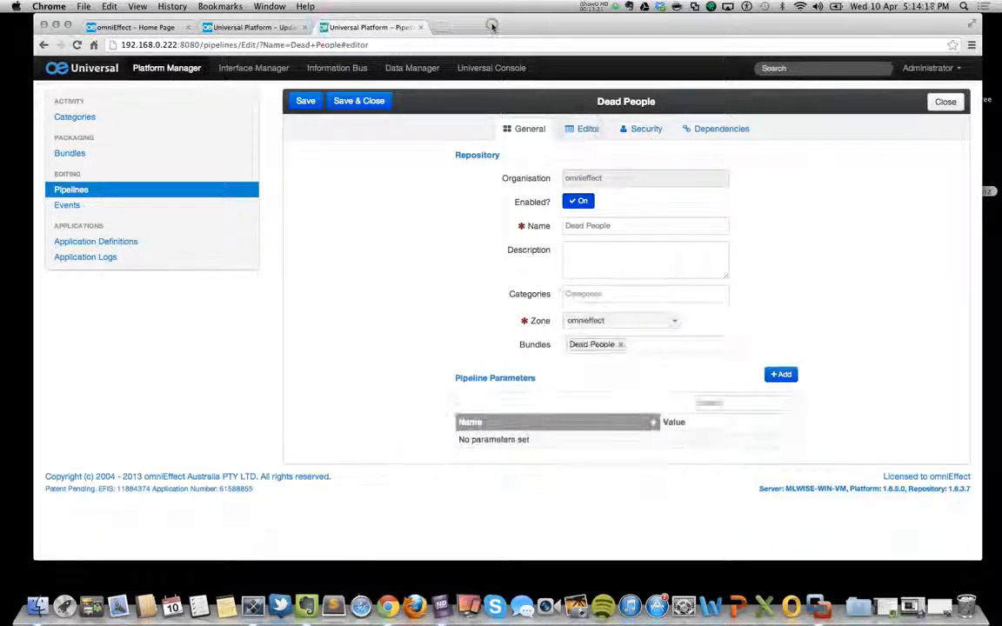
click(583, 129)
scroll(587, 239, down, 1)
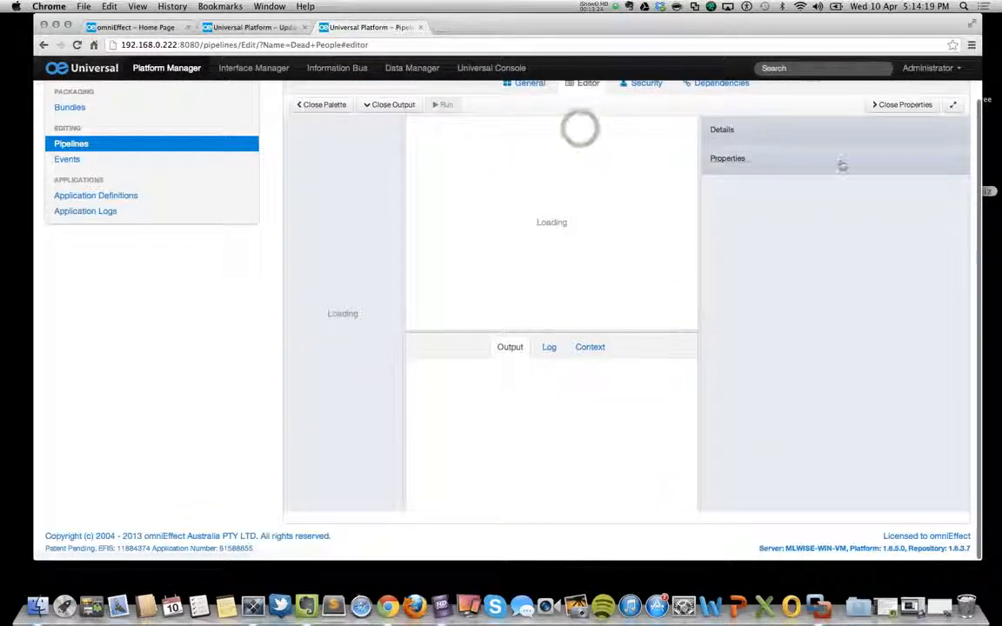
drag(977, 138, 977, 113)
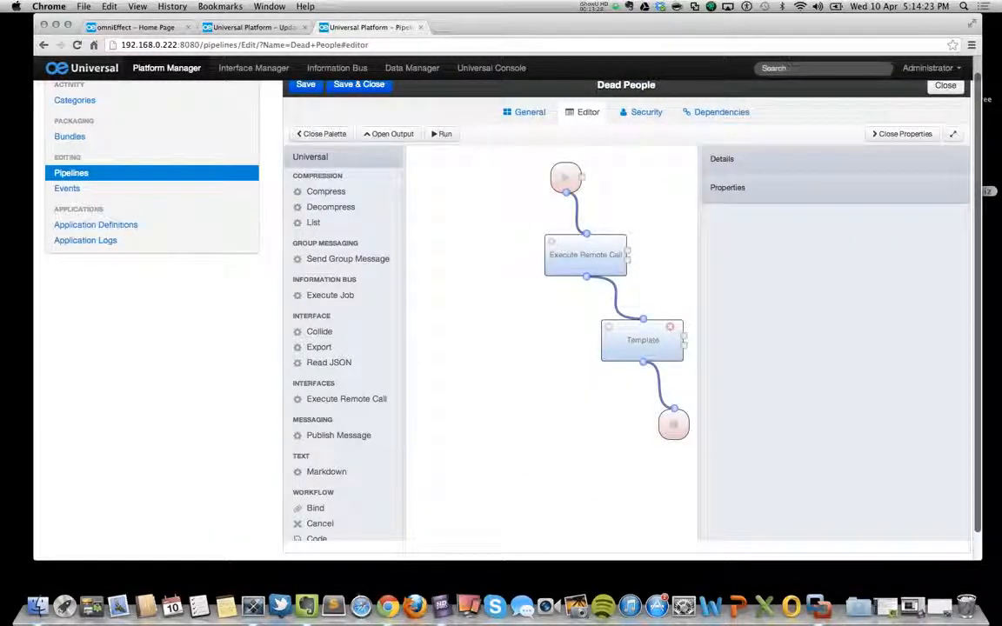
click(944, 86)
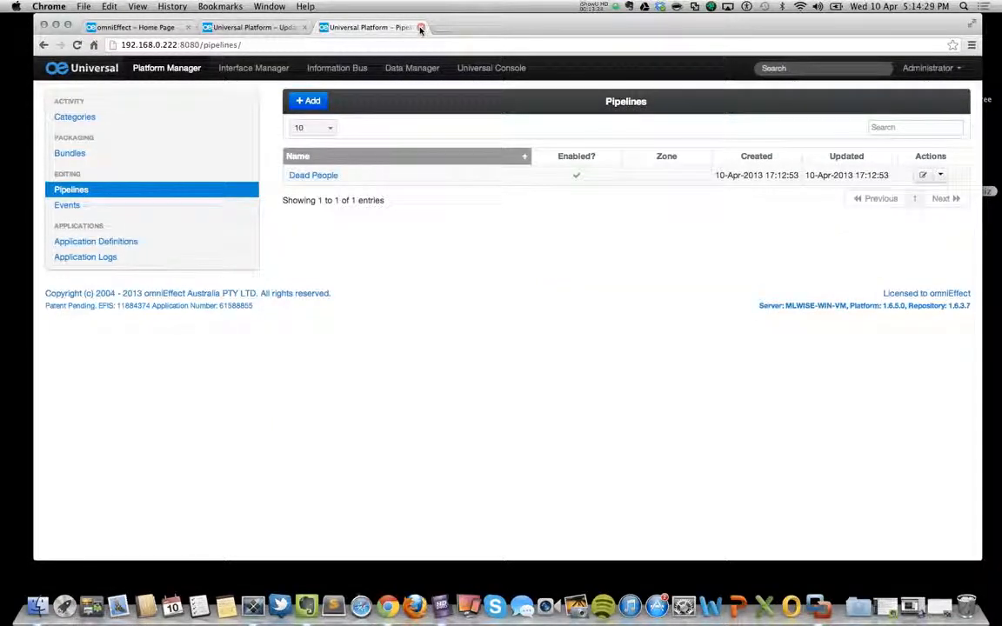
Return to the bundle list and shrink the browser window to reveal the Dead People-1.0.uiz file on the desktop.
click(61, 155)
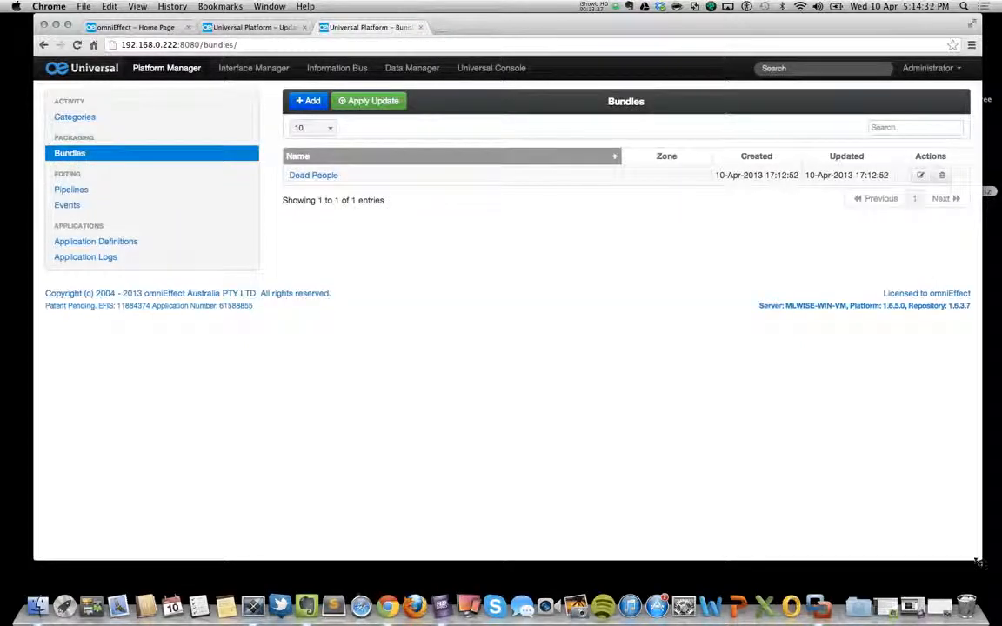
drag(980, 559, 772, 530)
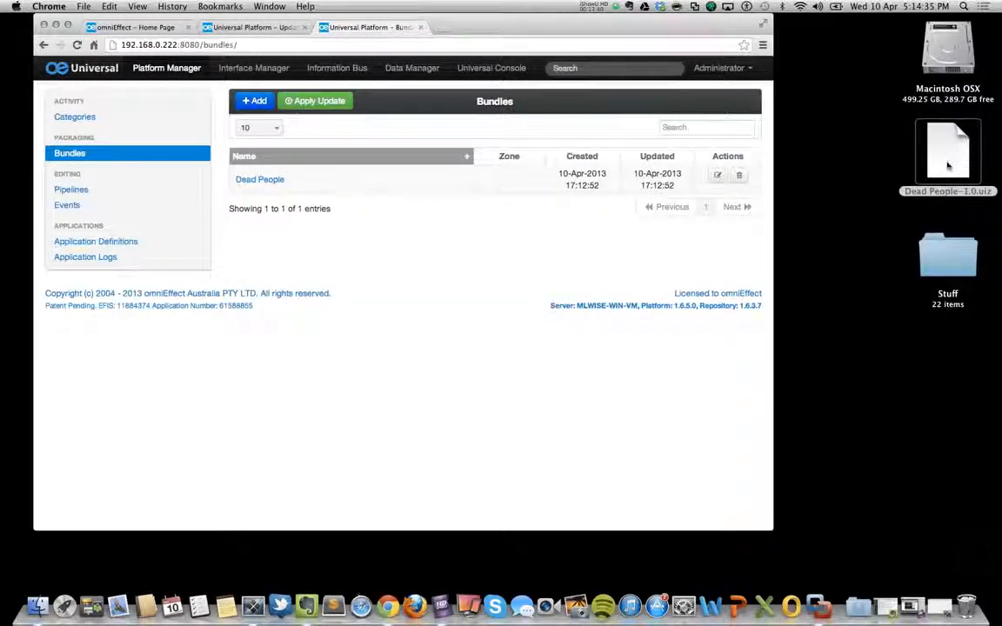
drag(946, 164, 864, 172)
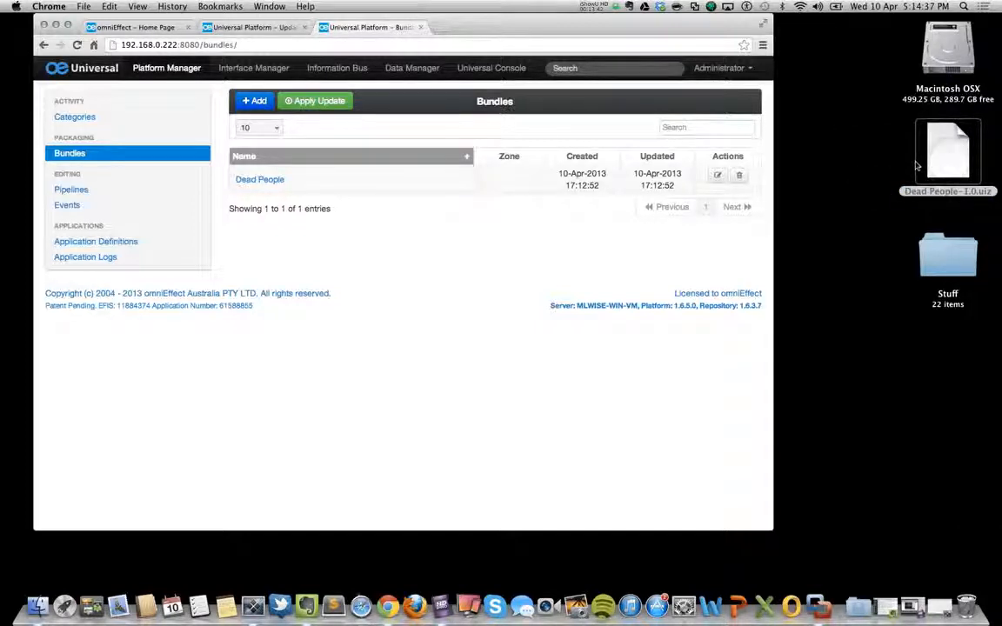
drag(699, 31, 721, 46)
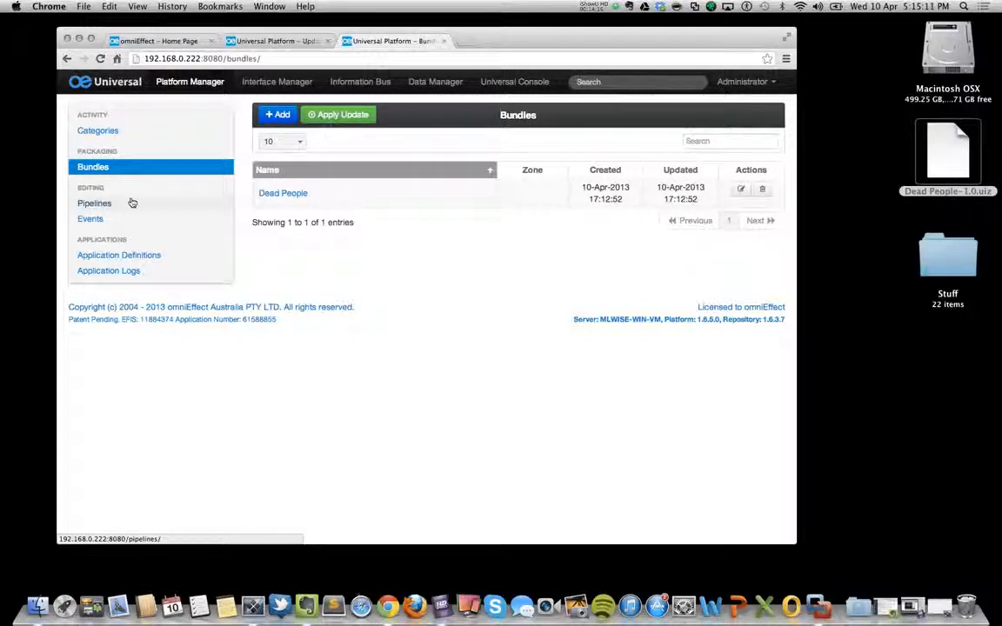
click(595, 6)
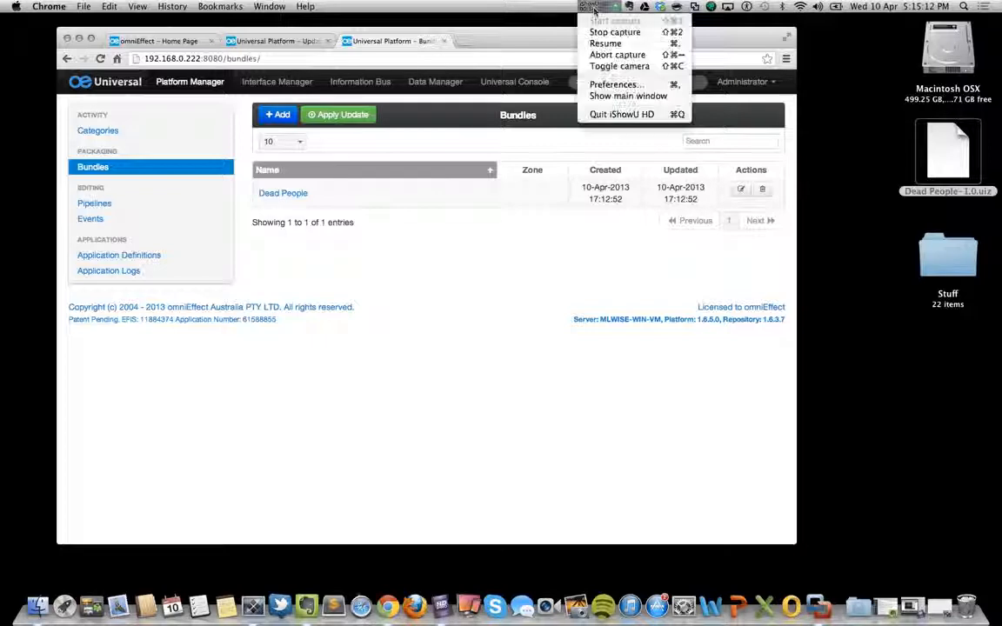